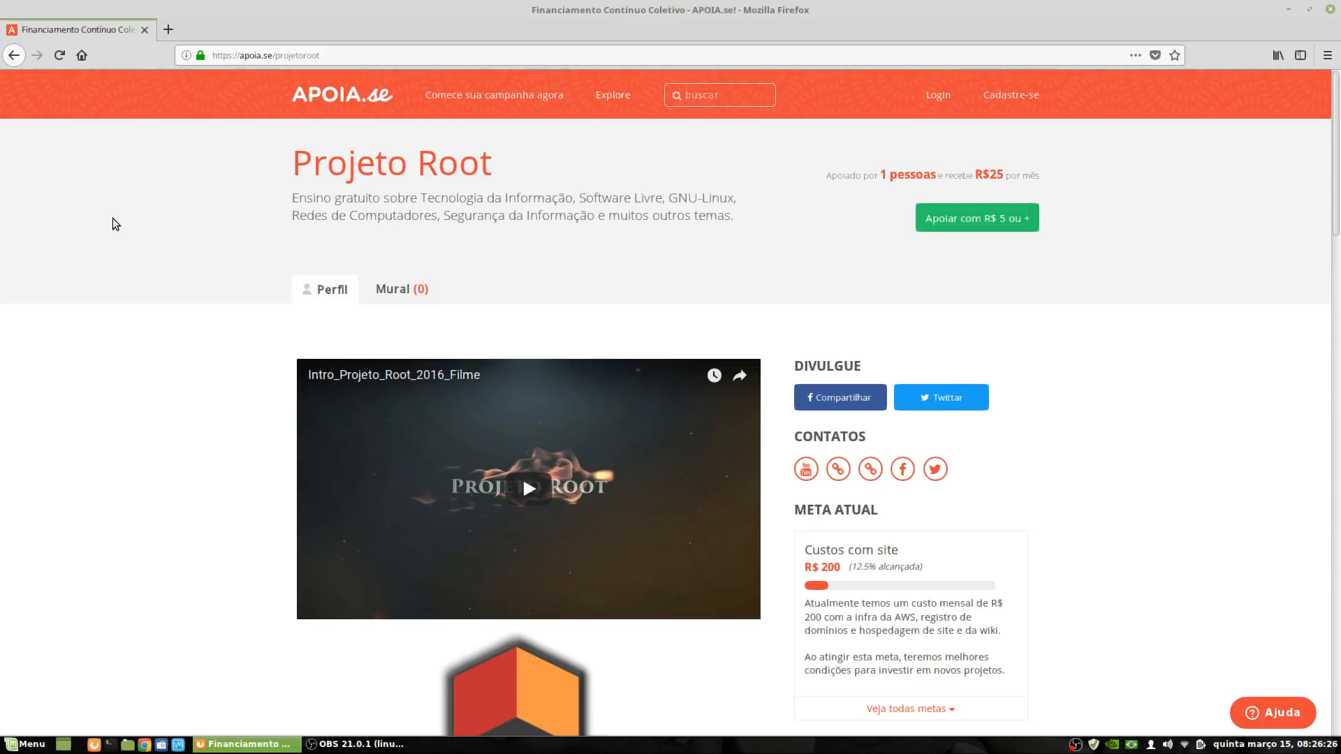
Step: Review the Projeto Root campaign page on APOIA.se, including its description and the reward tiers from R$ 5 to R$ 150
{"action": "scroll", "coordinate": [115, 223], "scroll_direction": "down", "scroll_amount": 5}
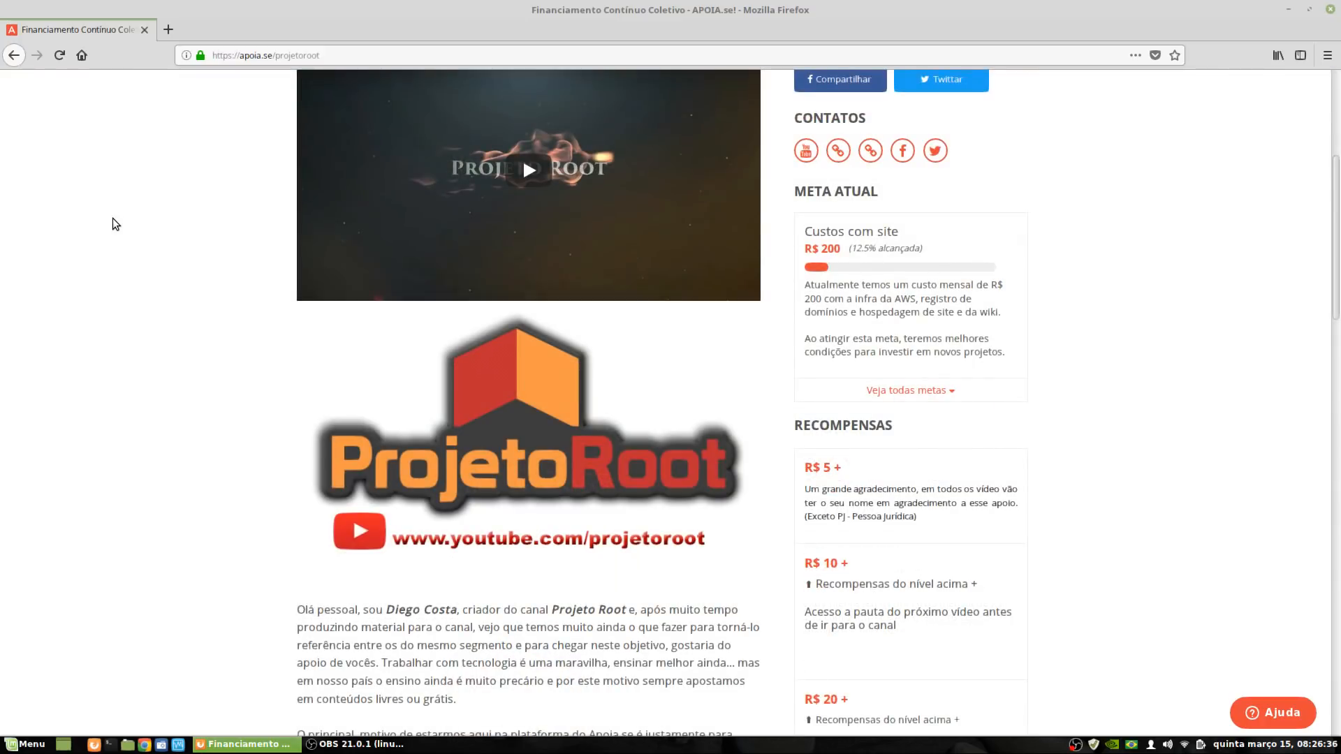
{"action": "scroll", "coordinate": [115, 224], "scroll_direction": "down", "scroll_amount": 2}
{"action": "scroll", "coordinate": [115, 224], "scroll_direction": "down", "scroll_amount": 2}
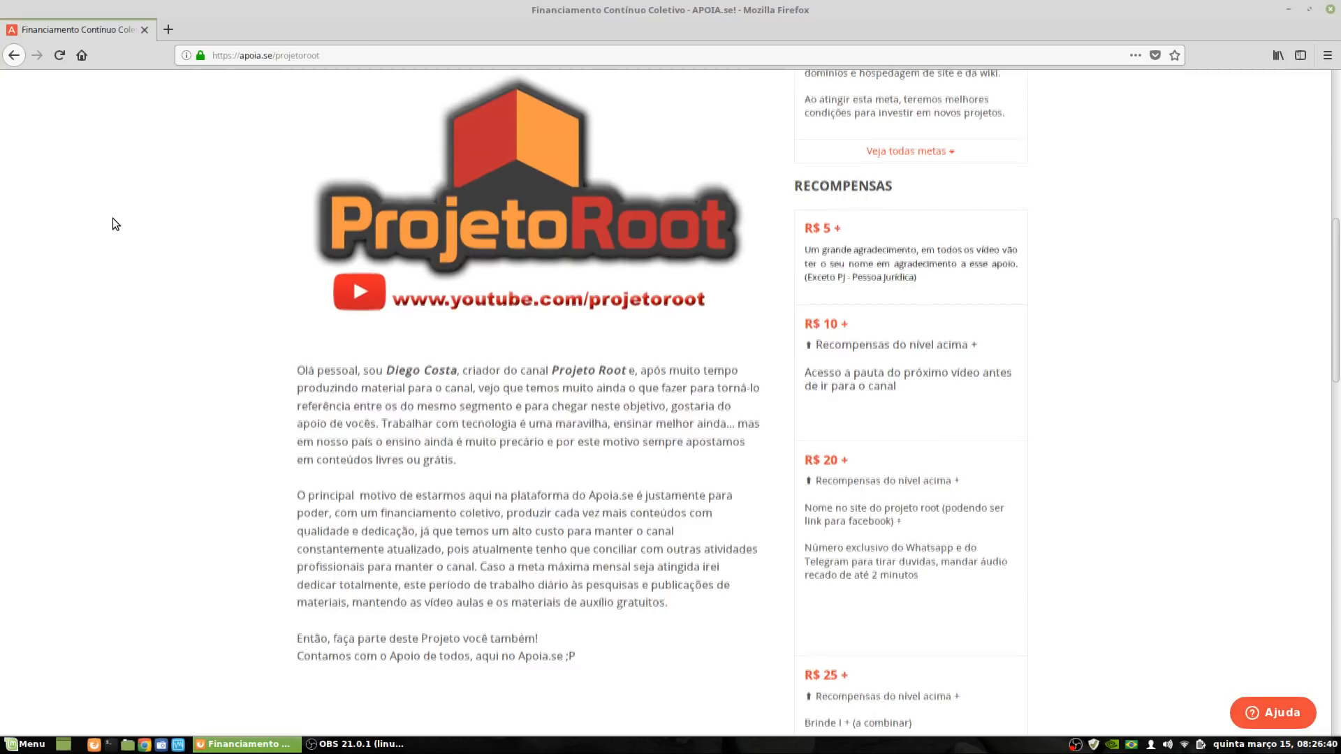
{"action": "scroll", "coordinate": [113, 219], "scroll_direction": "down", "scroll_amount": 5}
{"action": "scroll", "coordinate": [115, 223], "scroll_direction": "down", "scroll_amount": 5}
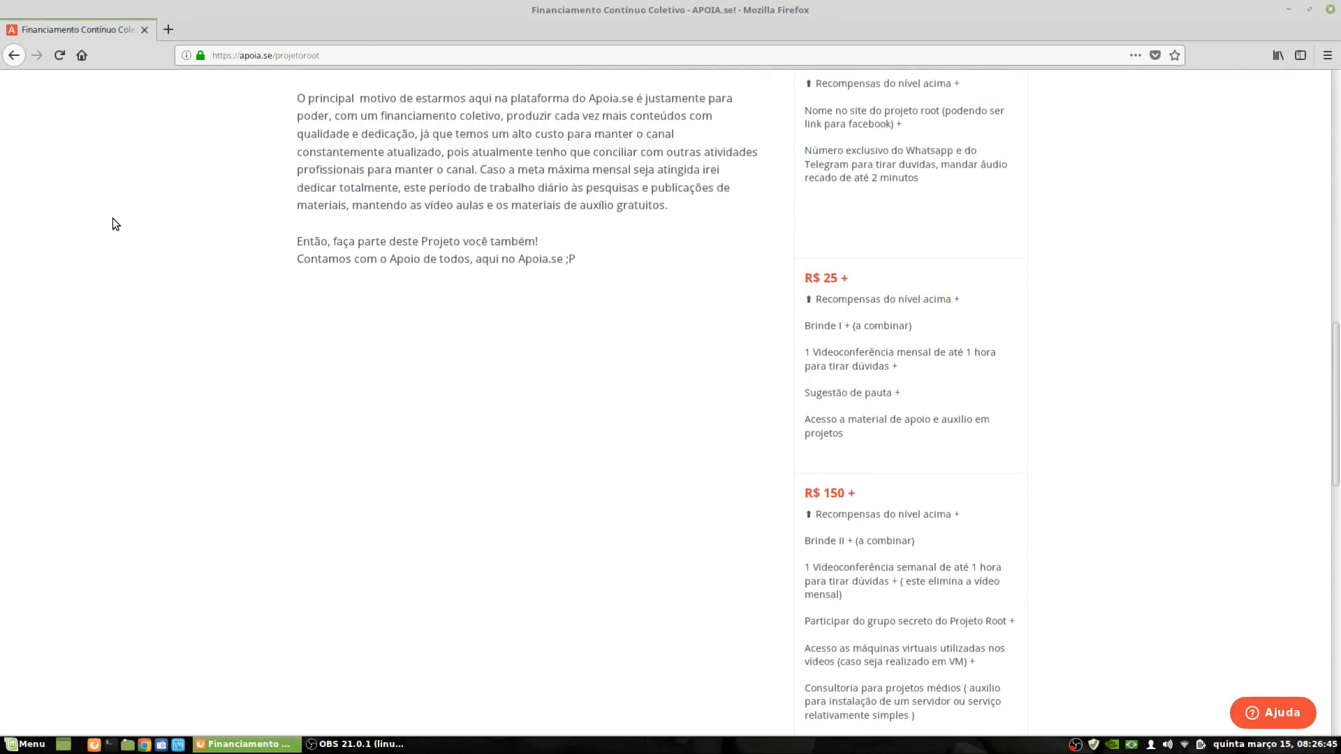
{"action": "scroll", "coordinate": [116, 224], "scroll_direction": "up", "scroll_amount": 12}
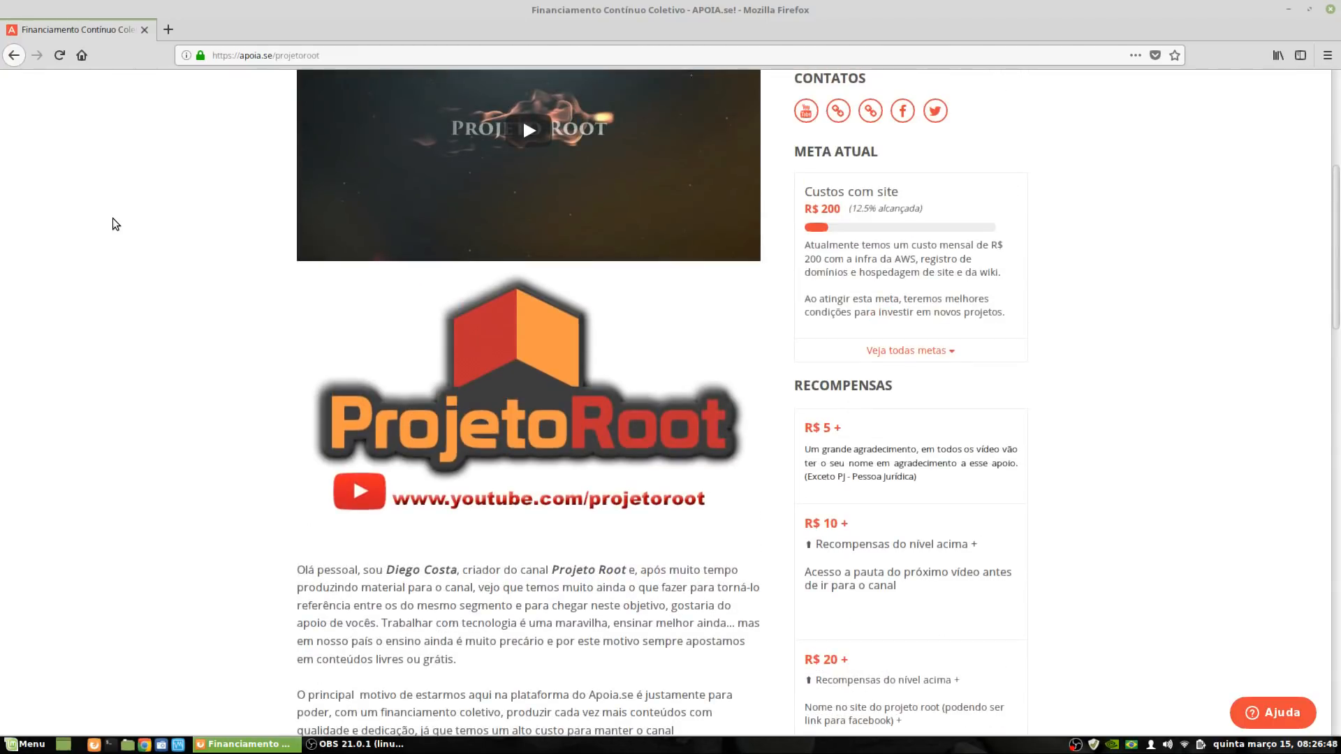
{"action": "scroll", "coordinate": [115, 224], "scroll_direction": "up", "scroll_amount": 3}
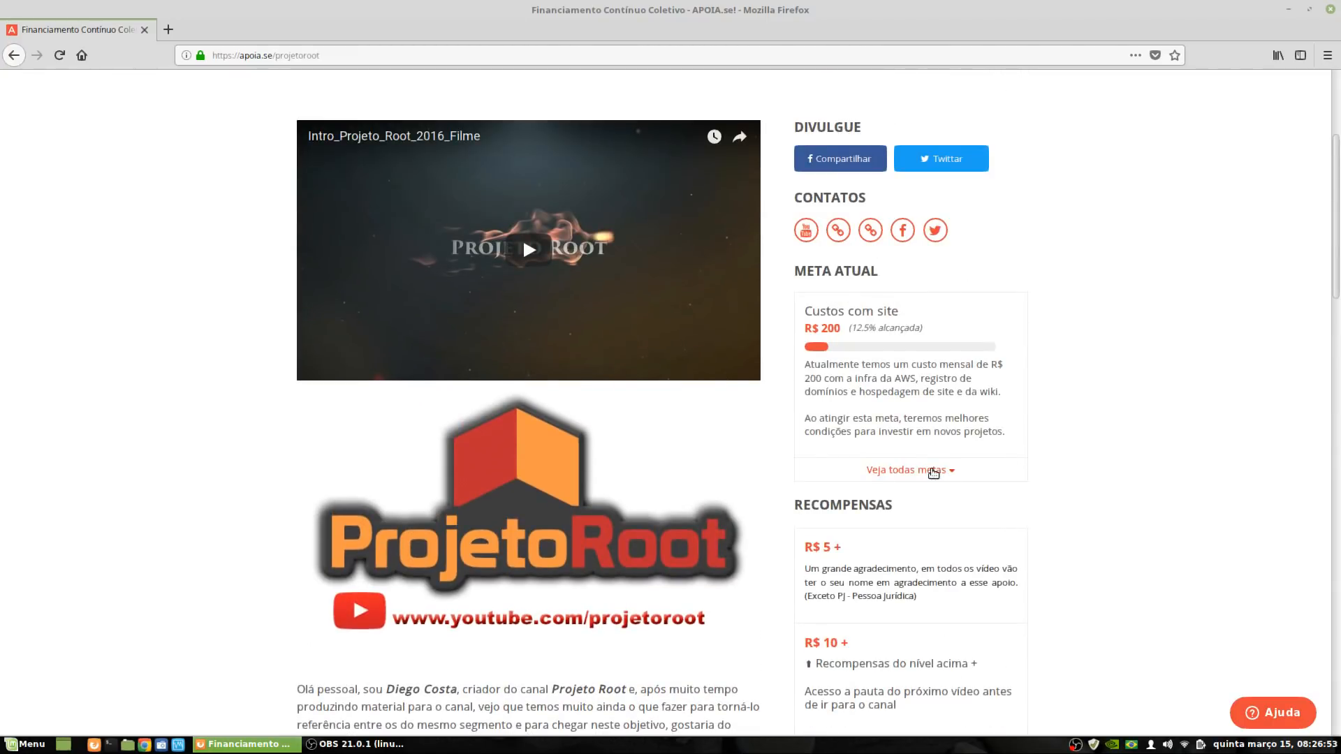
Step: Expand the full list of Projeto Root funding goals and read through them down to the professional equipment goal
{"action": "left_click", "coordinate": [932, 470]}
{"action": "scroll", "coordinate": [1134, 396], "scroll_direction": "down", "scroll_amount": 2}
{"action": "scroll", "coordinate": [1136, 395], "scroll_direction": "down", "scroll_amount": 2}
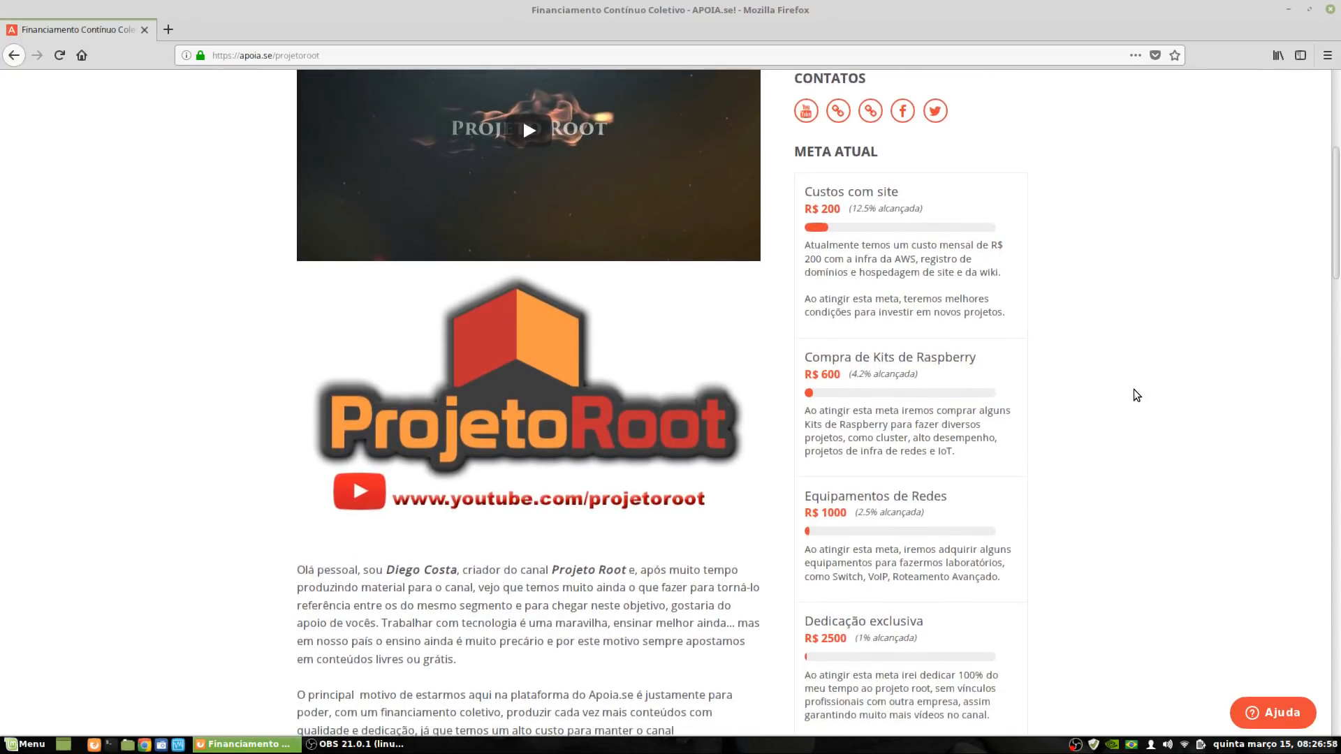
{"action": "scroll", "coordinate": [1136, 395], "scroll_direction": "down", "scroll_amount": 5}
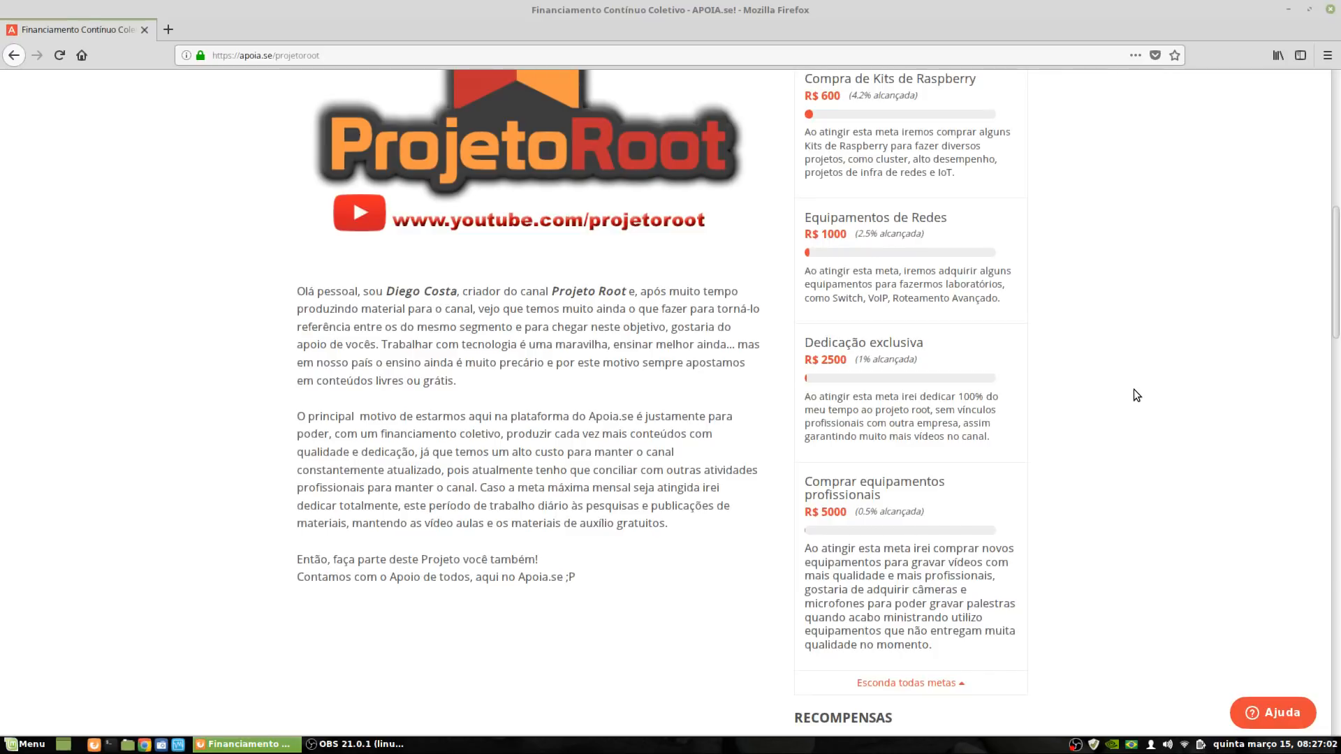
{"action": "scroll", "coordinate": [1133, 395], "scroll_direction": "up", "scroll_amount": 10}
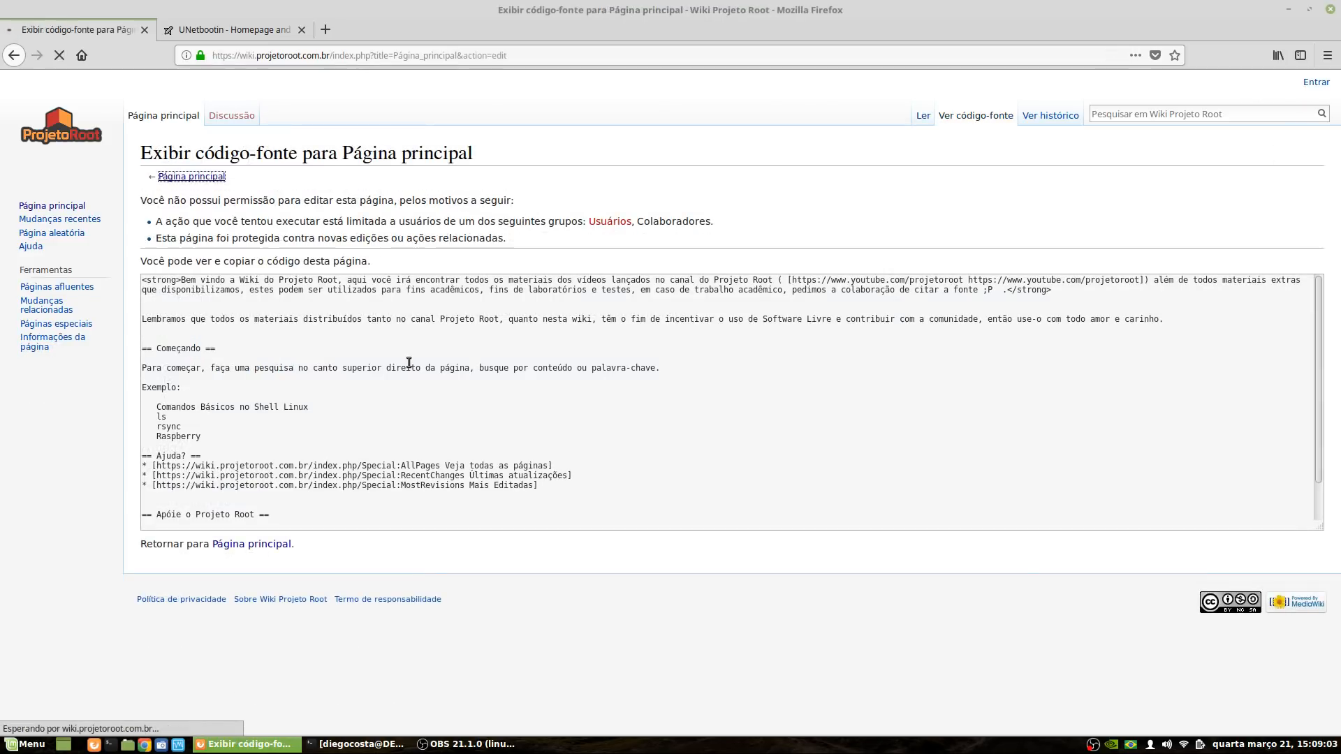
Step: Return to the wiki's Página principal, open its citation page and review the citation styles down to the BibTeX entries
{"action": "key", "text": "alt+Left"}
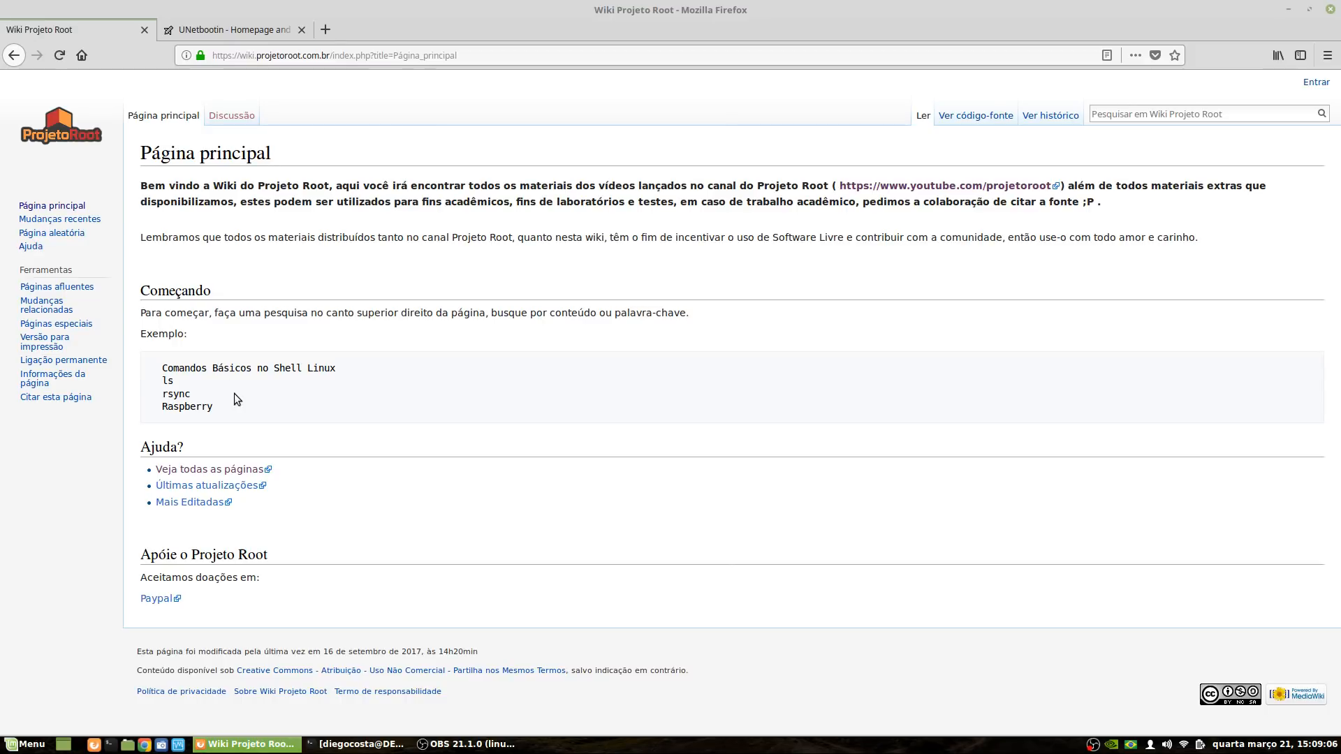
{"action": "left_click", "coordinate": [61, 402]}
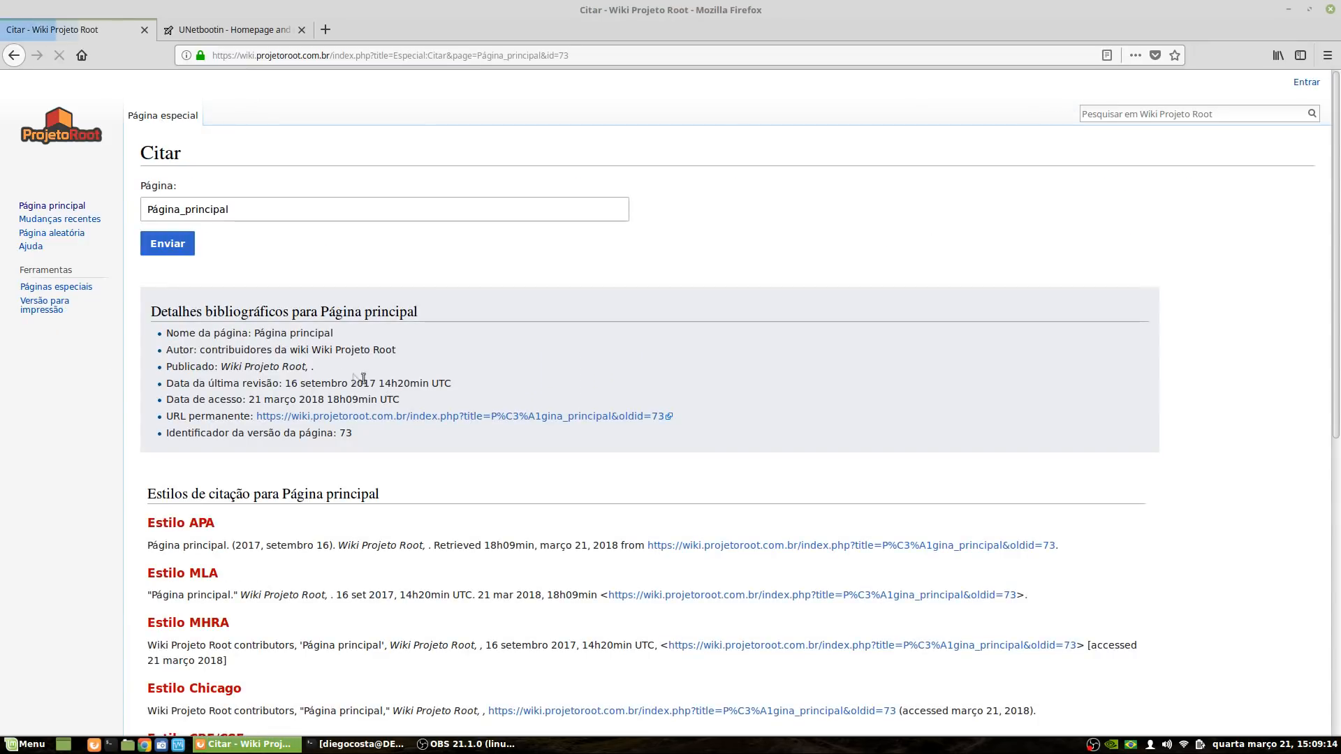
{"action": "scroll", "coordinate": [542, 419], "scroll_direction": "down", "scroll_amount": 3}
{"action": "scroll", "coordinate": [206, 396], "scroll_direction": "down", "scroll_amount": 4}
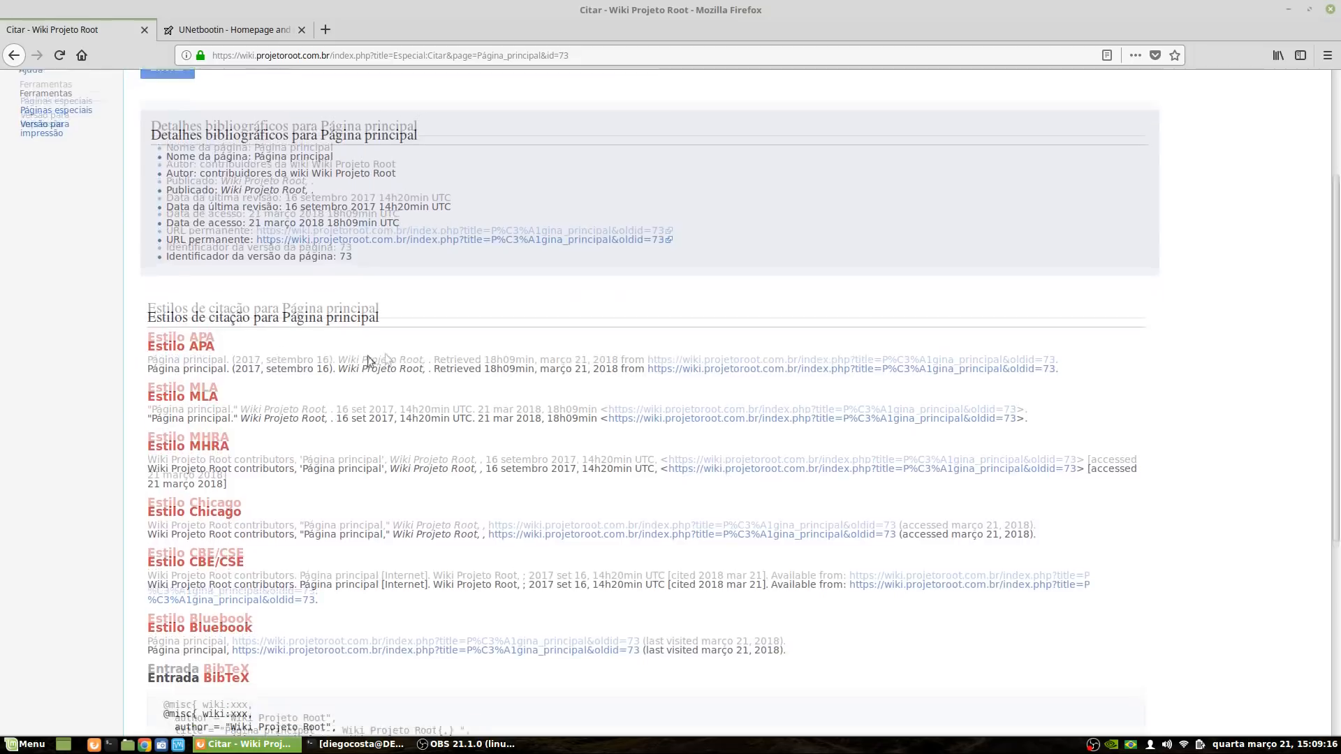
{"action": "scroll", "coordinate": [217, 300], "scroll_direction": "down", "scroll_amount": 3}
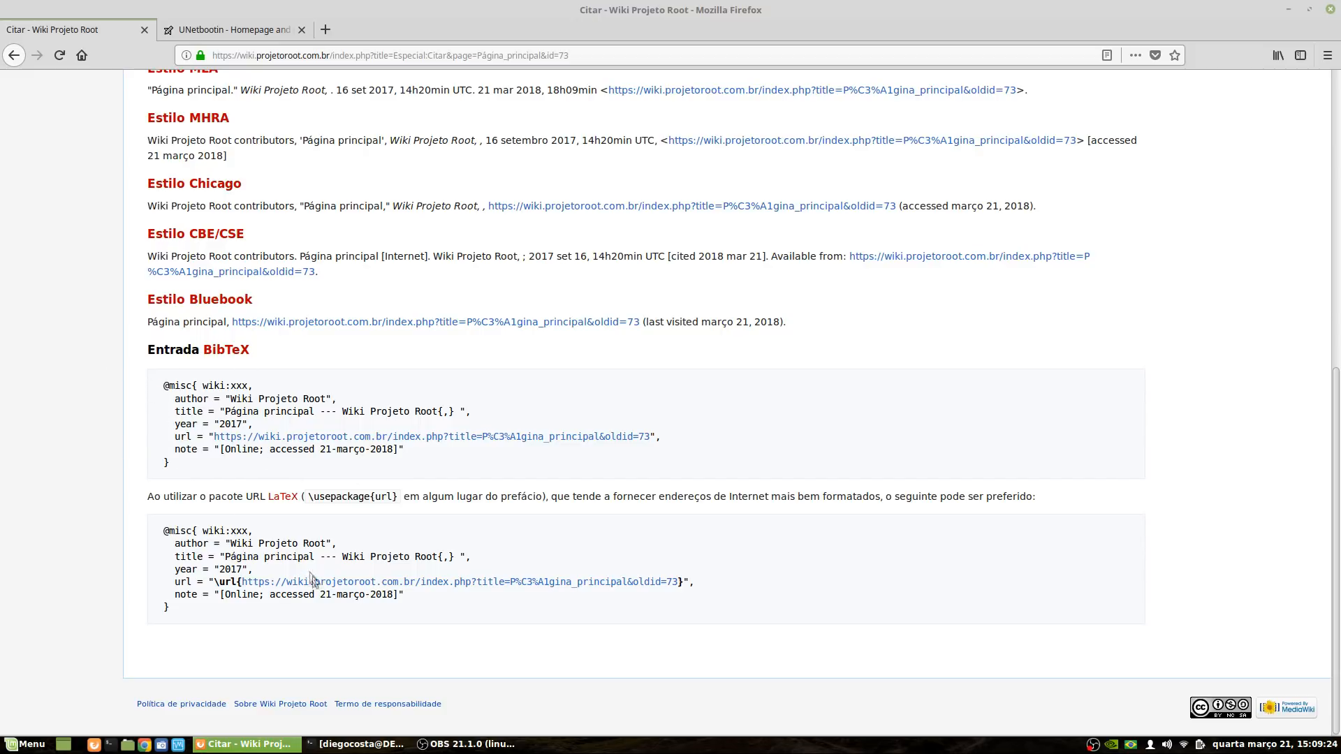
{"action": "scroll", "coordinate": [274, 458], "scroll_direction": "up", "scroll_amount": 10}
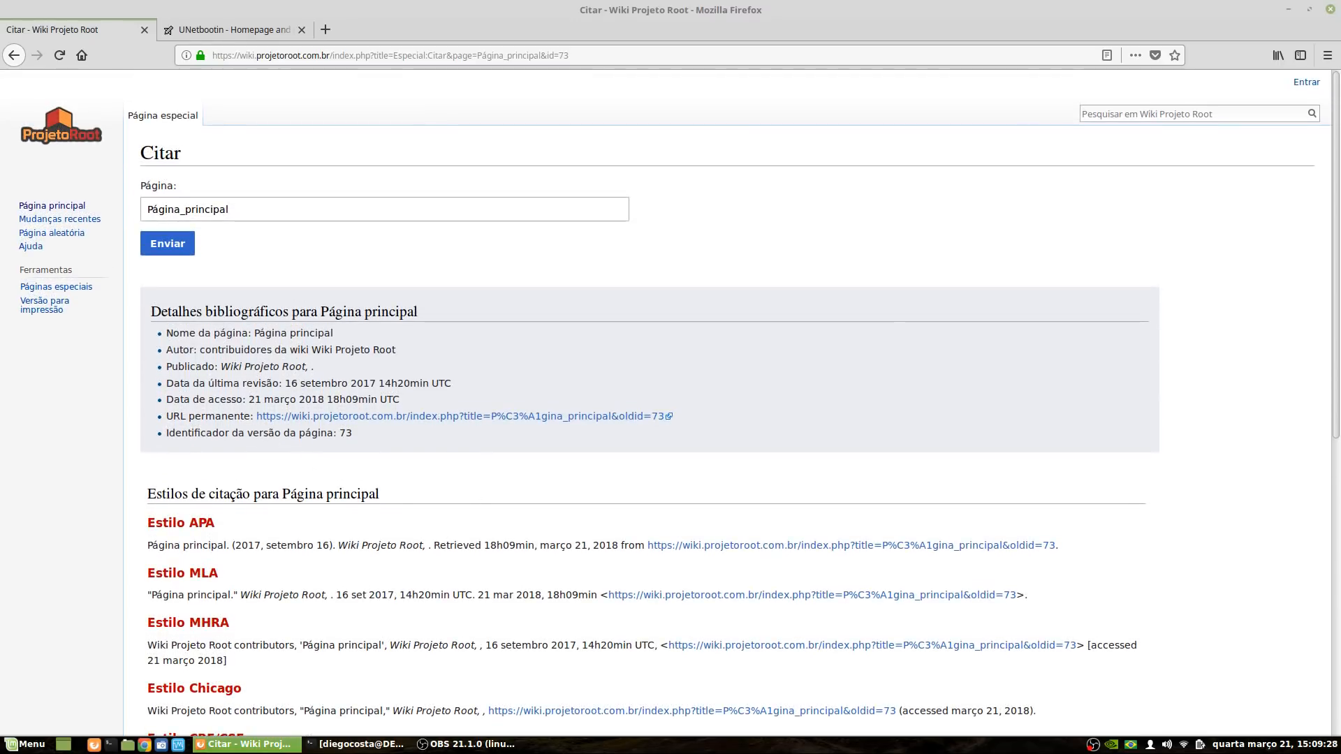
{"action": "scroll", "coordinate": [301, 489], "scroll_direction": "down", "scroll_amount": 3}
{"action": "scroll", "coordinate": [299, 482], "scroll_direction": "up", "scroll_amount": 4}
Step: Open the Backup com o BackupPC article from the wiki's list of all pages and examine its citation page
{"action": "left_click", "coordinate": [51, 205]}
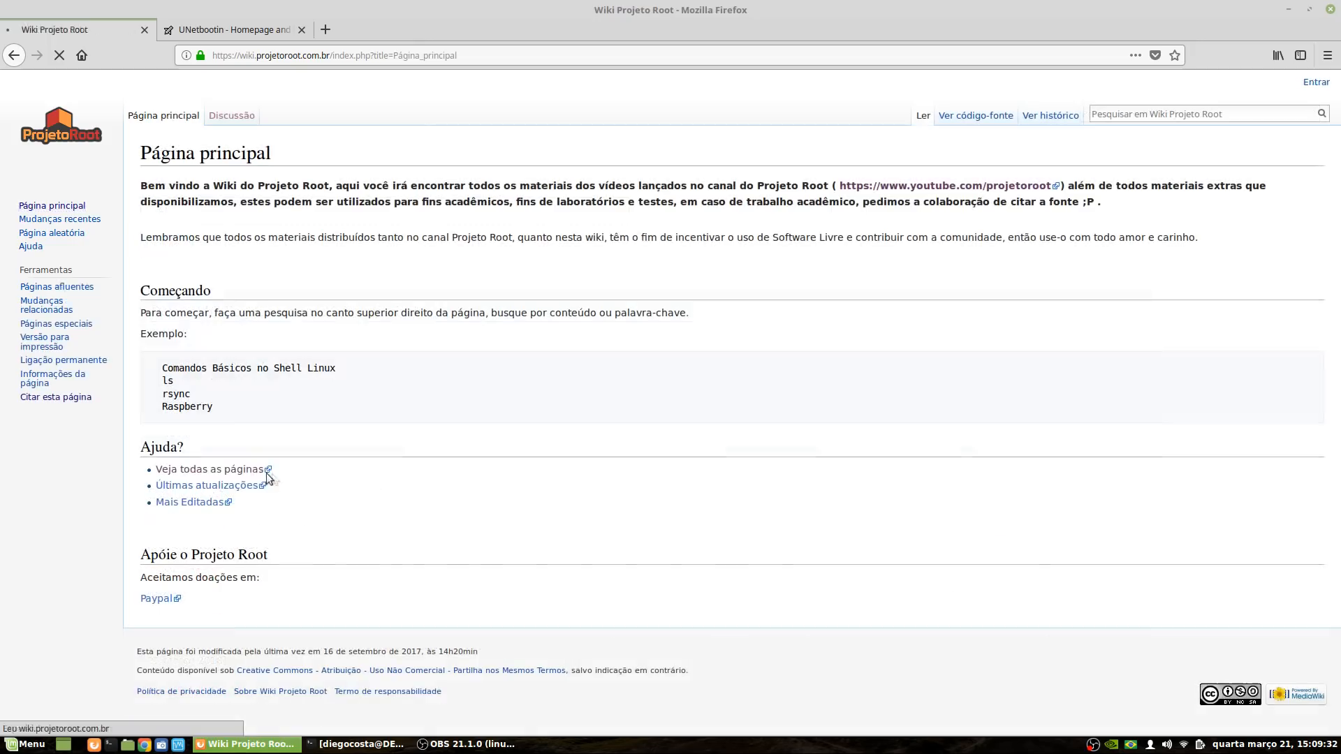
{"action": "left_click", "coordinate": [238, 469]}
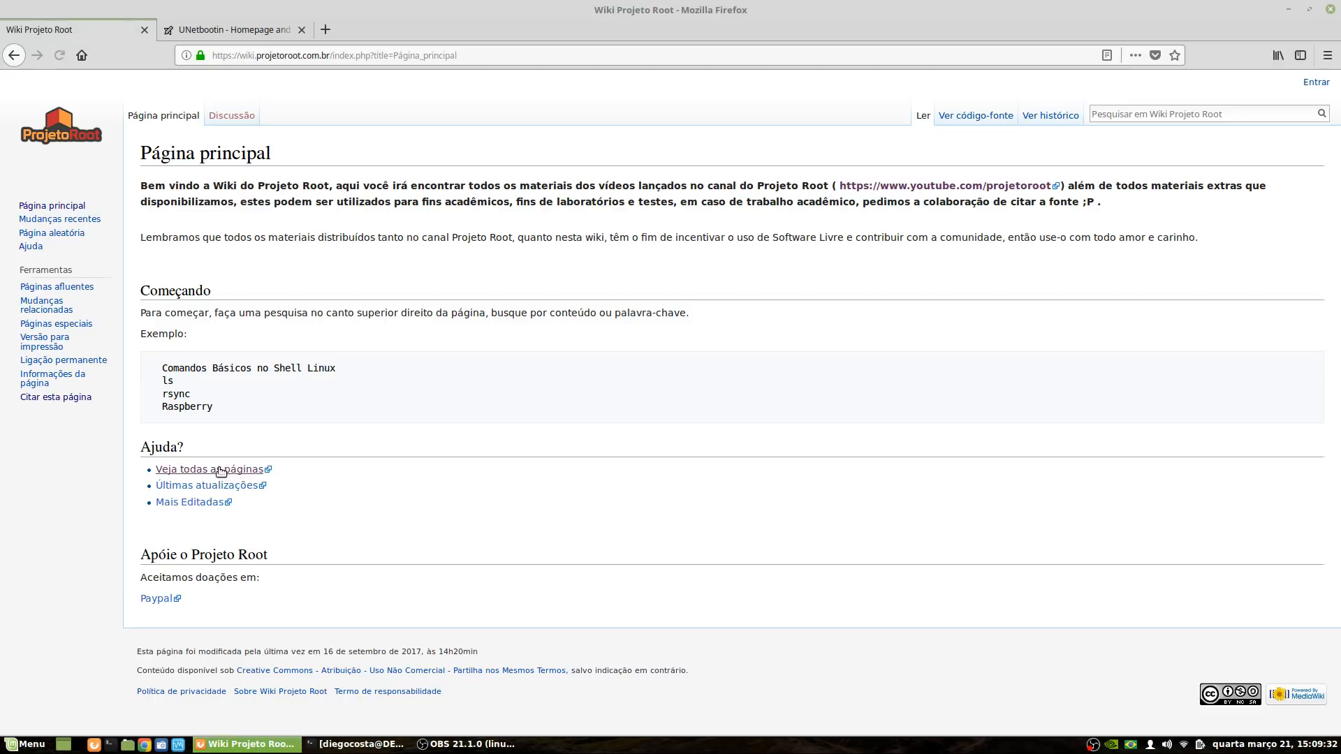
{"action": "left_click", "coordinate": [187, 355]}
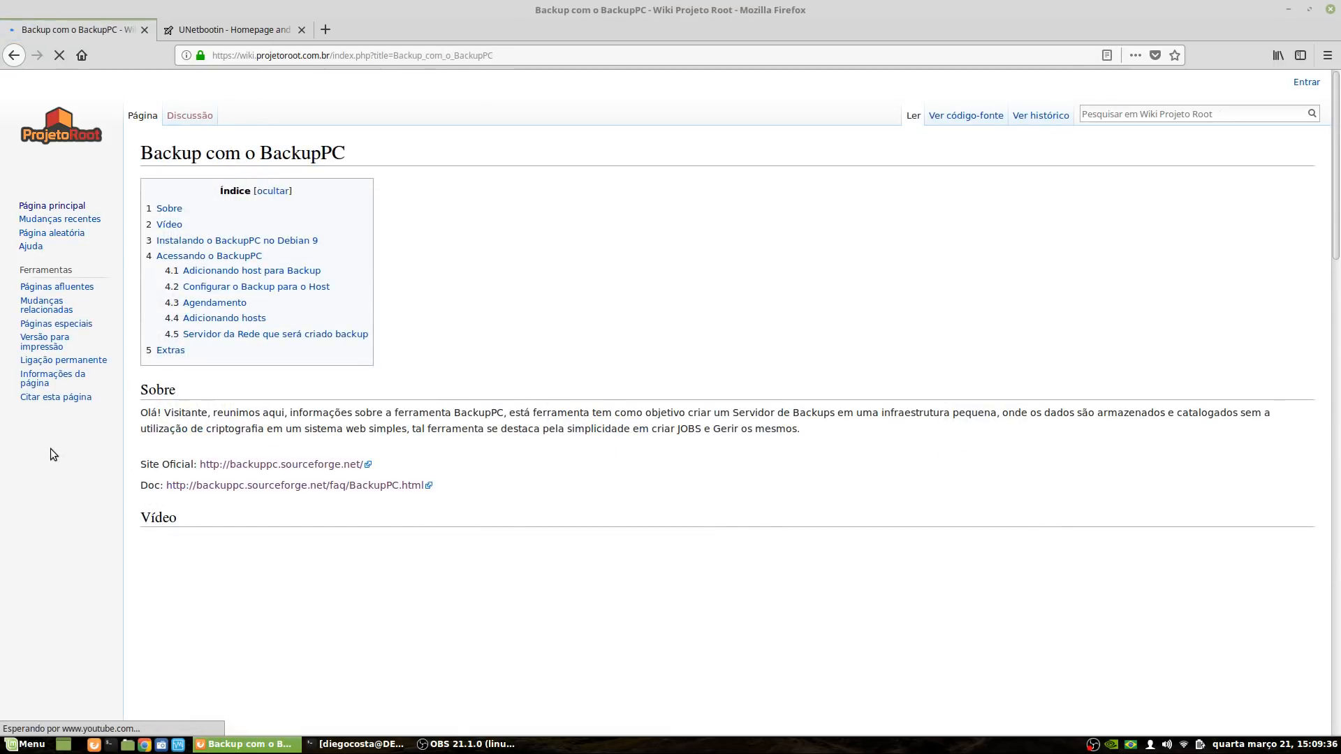
{"action": "left_click", "coordinate": [56, 398]}
{"action": "scroll", "coordinate": [487, 463], "scroll_direction": "down", "scroll_amount": 8}
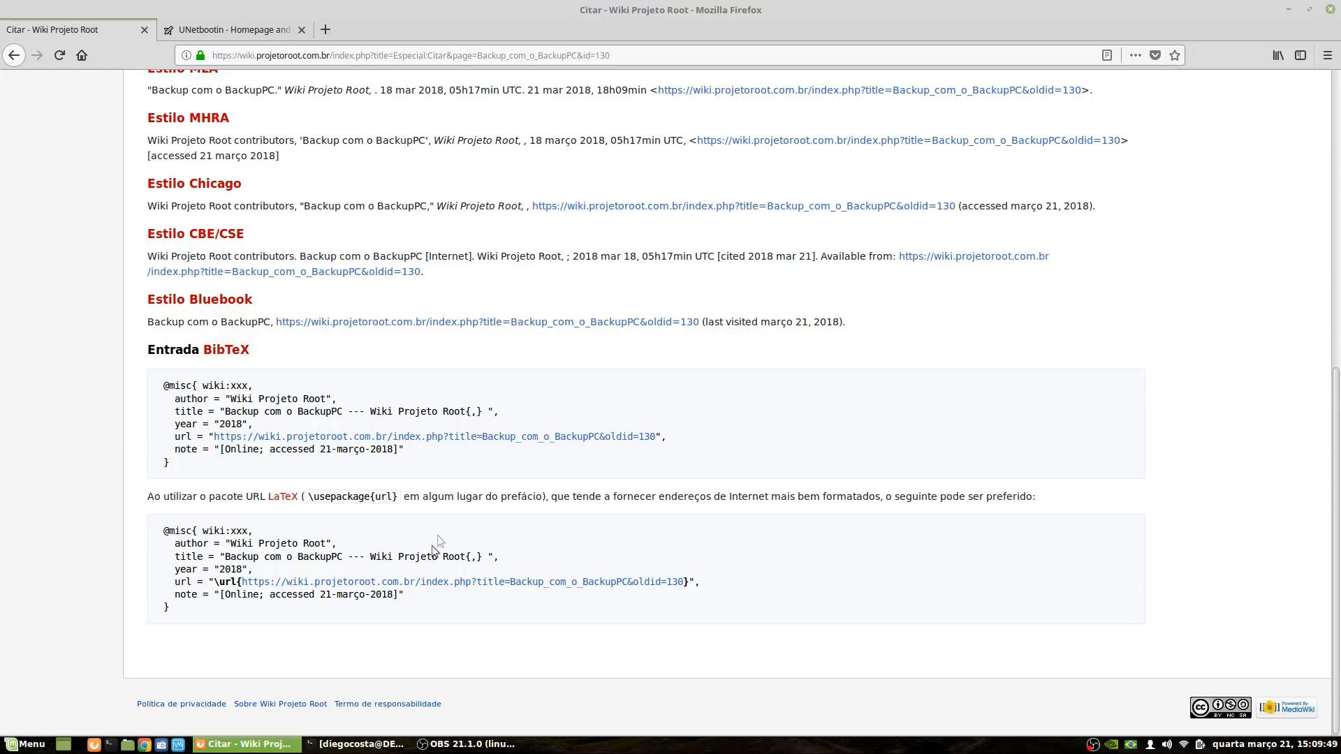
{"action": "scroll", "coordinate": [380, 488], "scroll_direction": "up", "scroll_amount": 6}
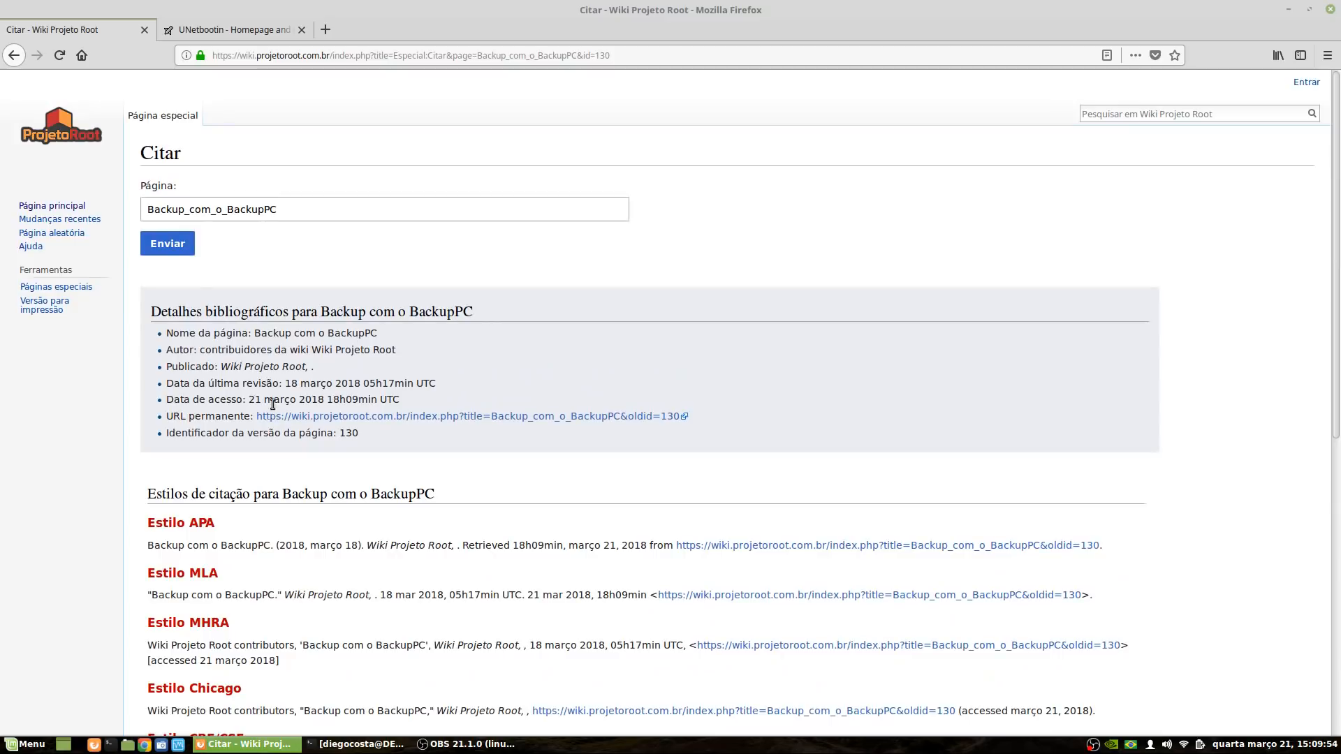
Step: Go back to the wiki's main page and open the Pendrive bootável article from the list of all pages
{"action": "left_click", "coordinate": [51, 205]}
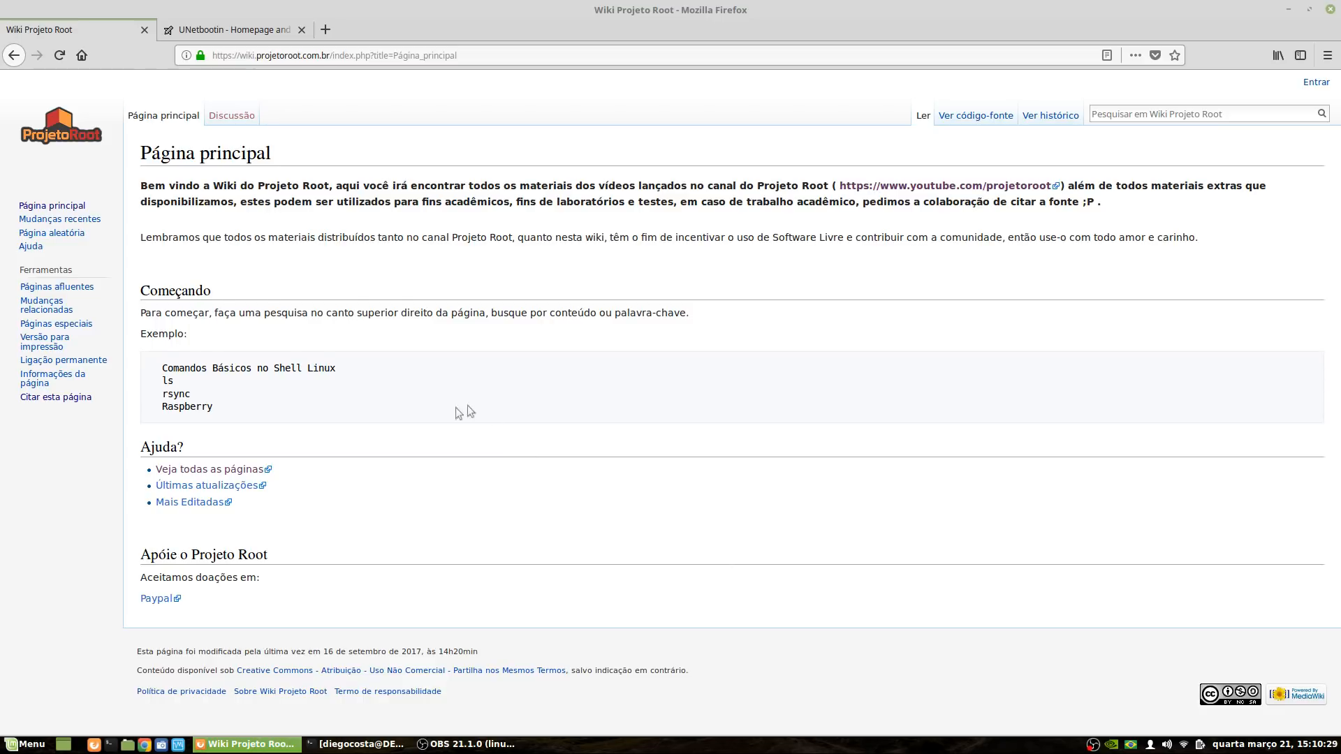
{"action": "left_click", "coordinate": [217, 470]}
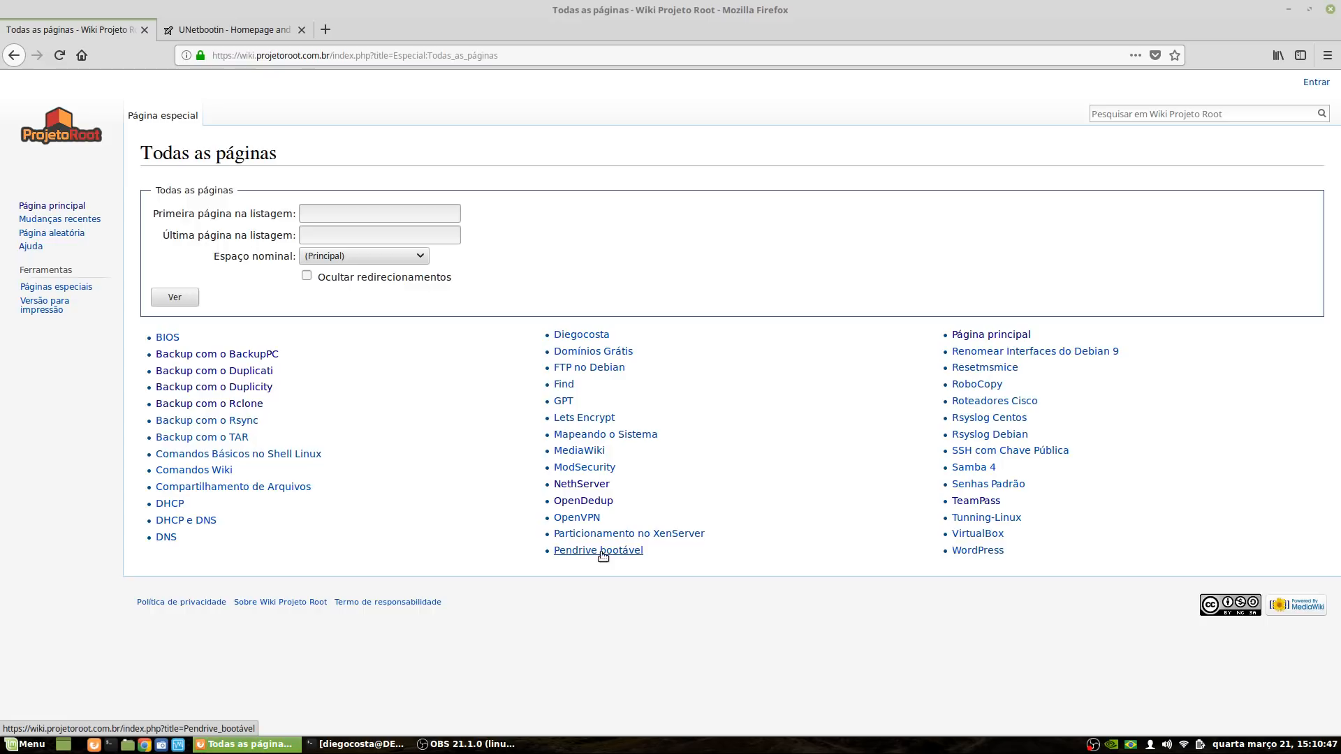
{"action": "left_click", "coordinate": [608, 551]}
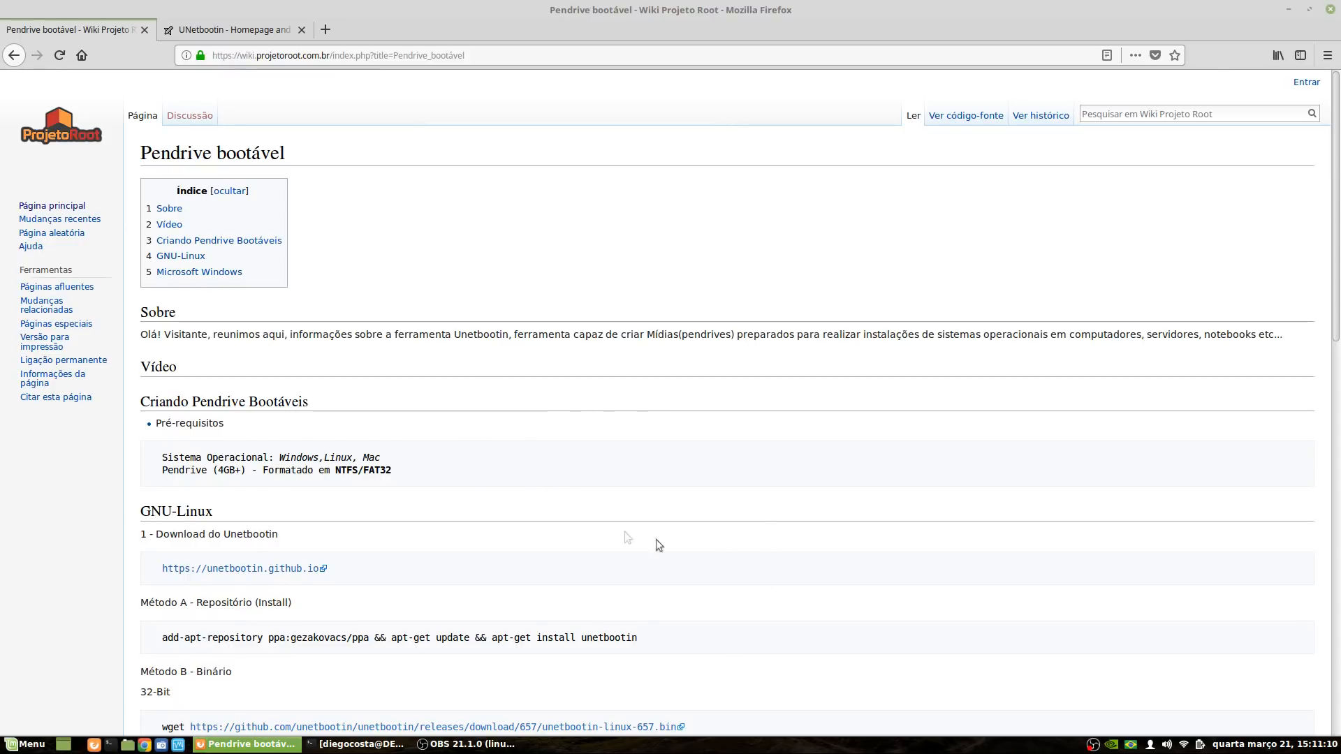
Step: Switch to the UNetbootin homepage and look through its features, usage instructions and example installer screenshots
{"action": "left_click", "coordinate": [240, 32]}
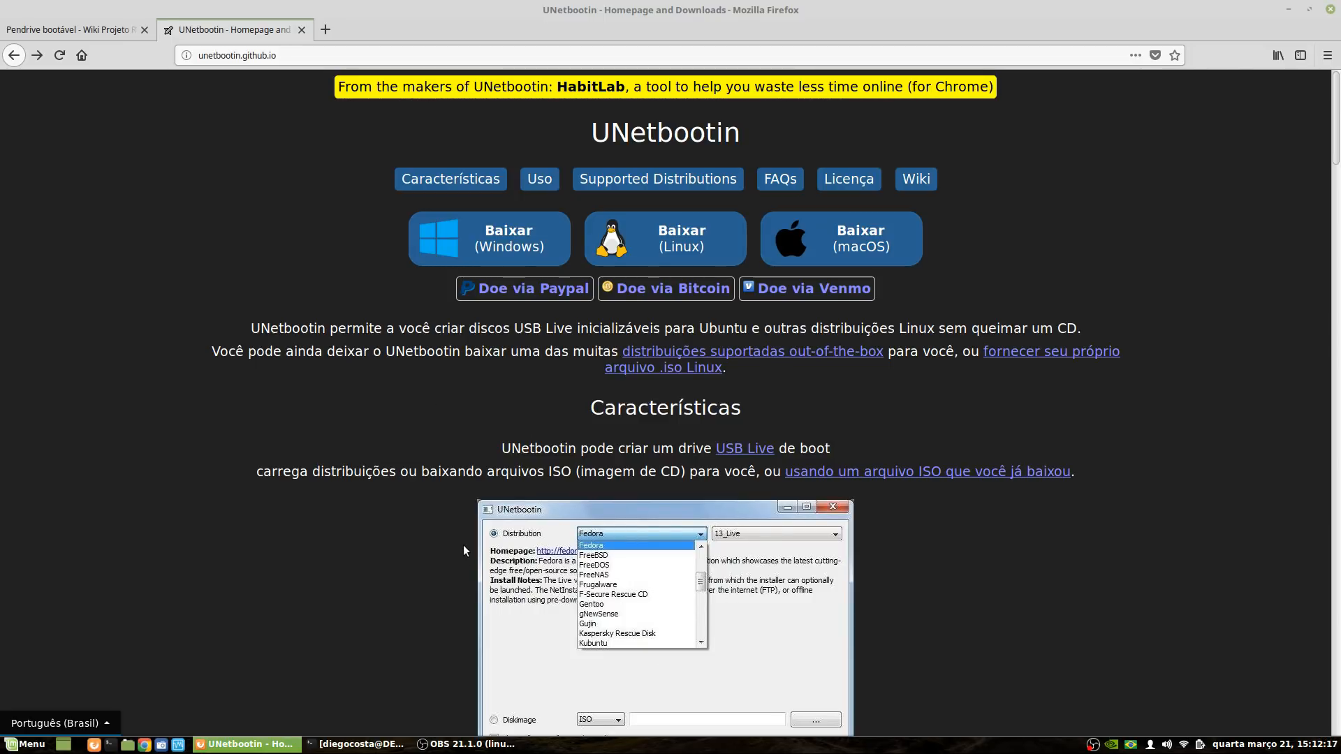
{"action": "scroll", "coordinate": [647, 585], "scroll_direction": "down", "scroll_amount": 3}
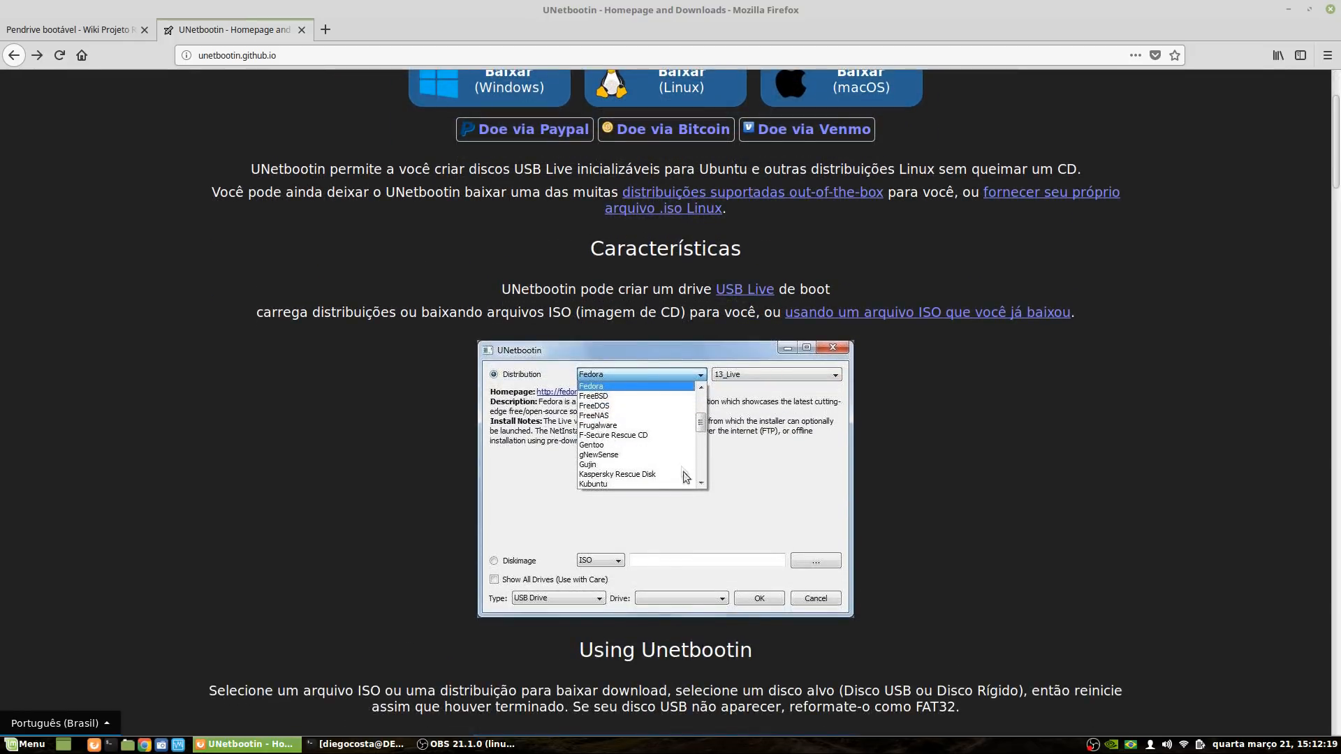
{"action": "scroll", "coordinate": [948, 656], "scroll_direction": "down", "scroll_amount": 3}
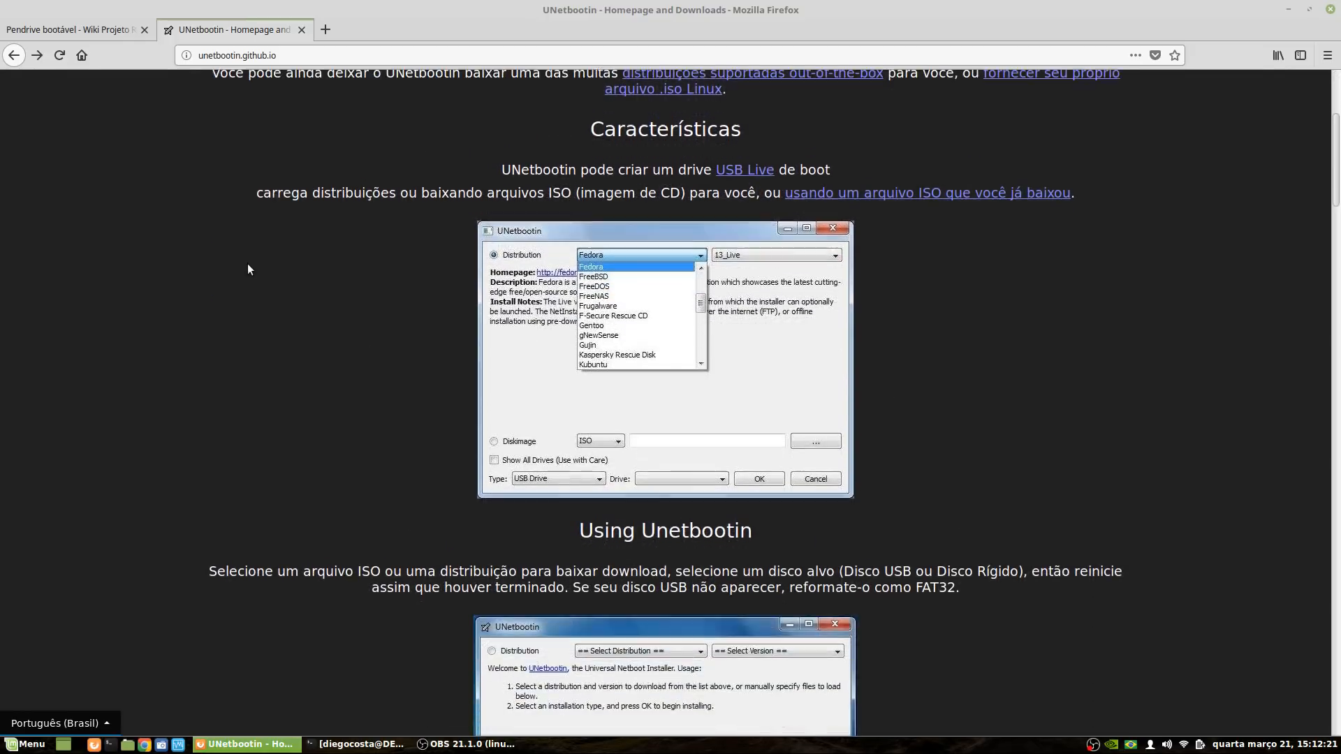
{"action": "scroll", "coordinate": [408, 232], "scroll_direction": "down", "scroll_amount": 1}
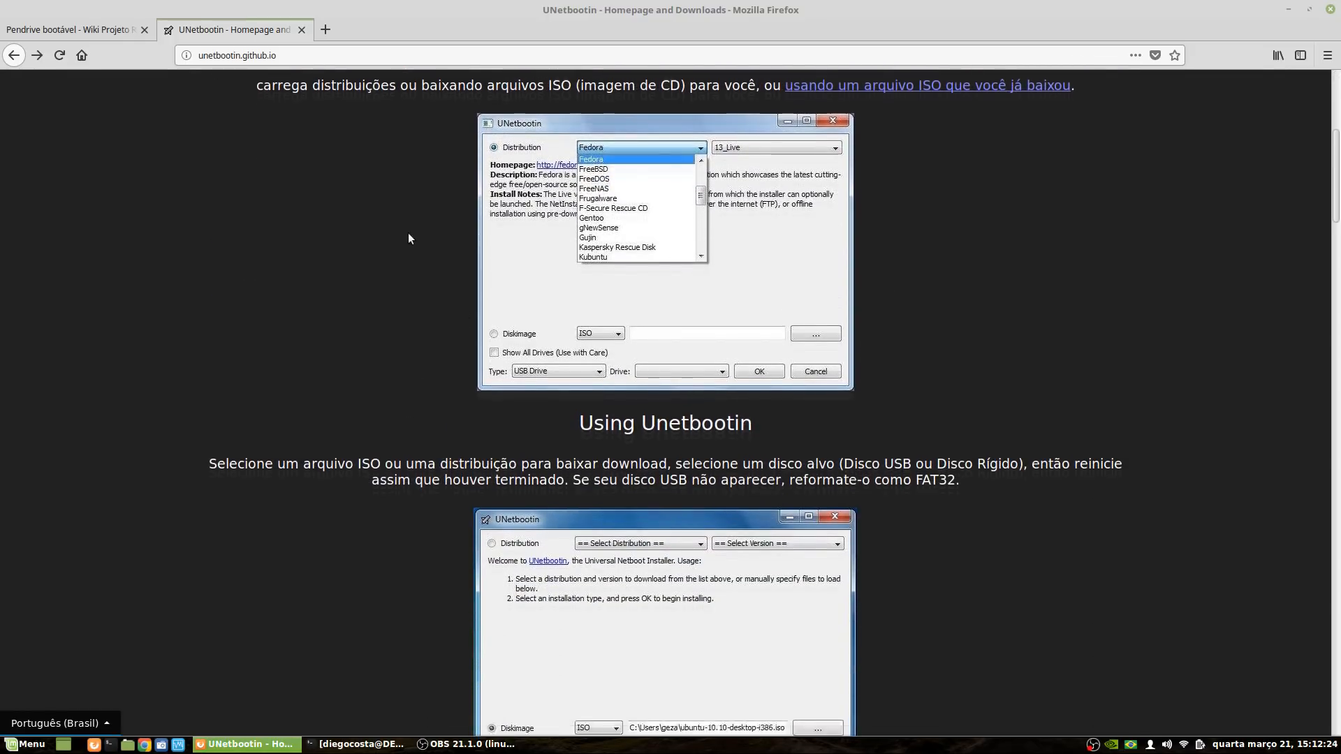
{"action": "scroll", "coordinate": [879, 597], "scroll_direction": "down", "scroll_amount": 4}
{"action": "scroll", "coordinate": [838, 604], "scroll_direction": "down", "scroll_amount": 5}
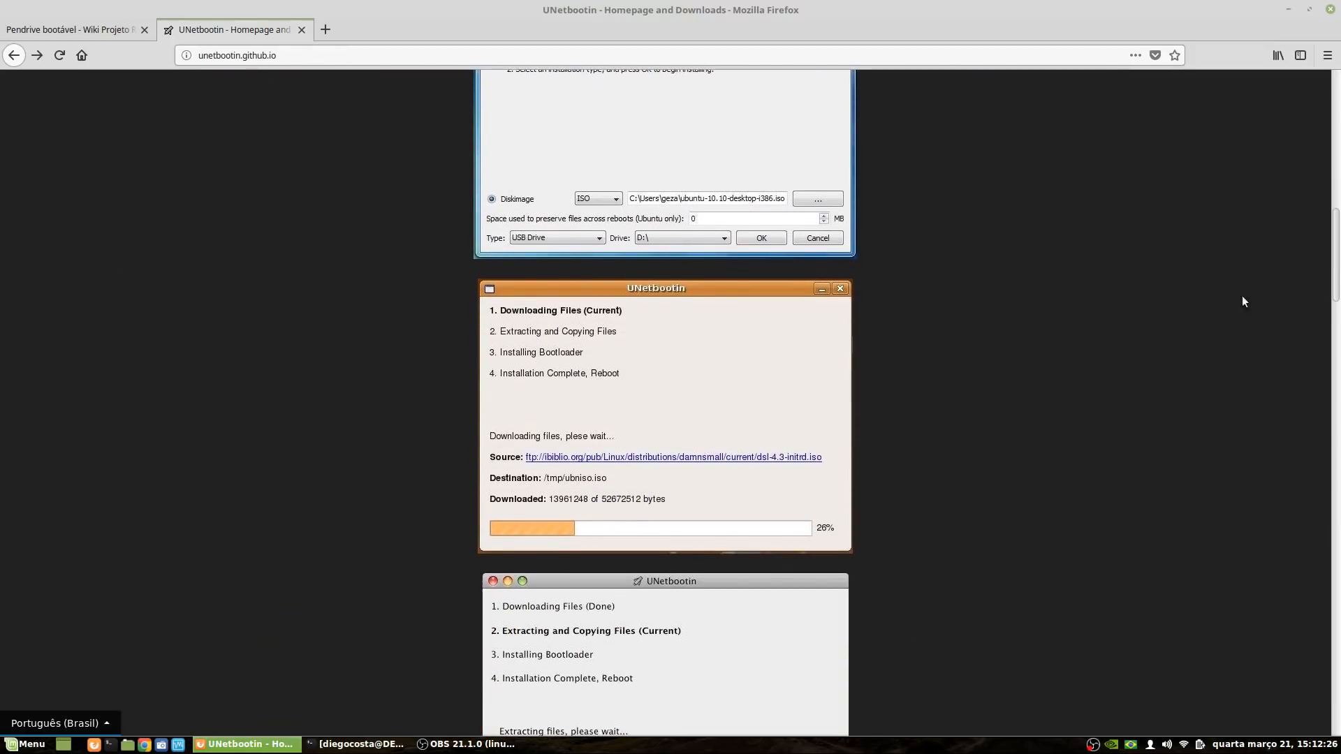
{"action": "left_click_drag", "start_coordinate": [1336, 251], "coordinate": [1335, 377]}
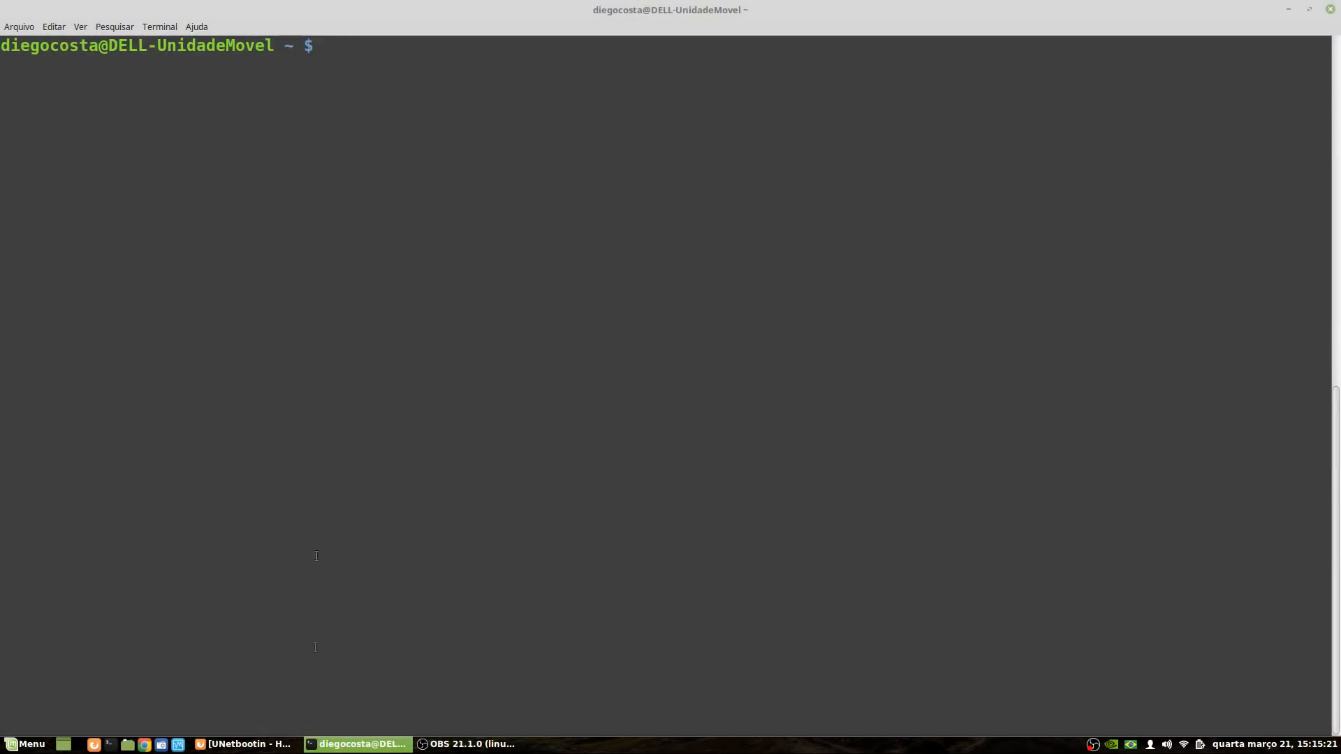
Step: Return to the Pendrive bootável wiki article and highlight the "Repositório (Install)" label of Método A in the GNU-Linux section
{"action": "left_click", "coordinate": [273, 745]}
{"action": "left_click", "coordinate": [91, 32]}
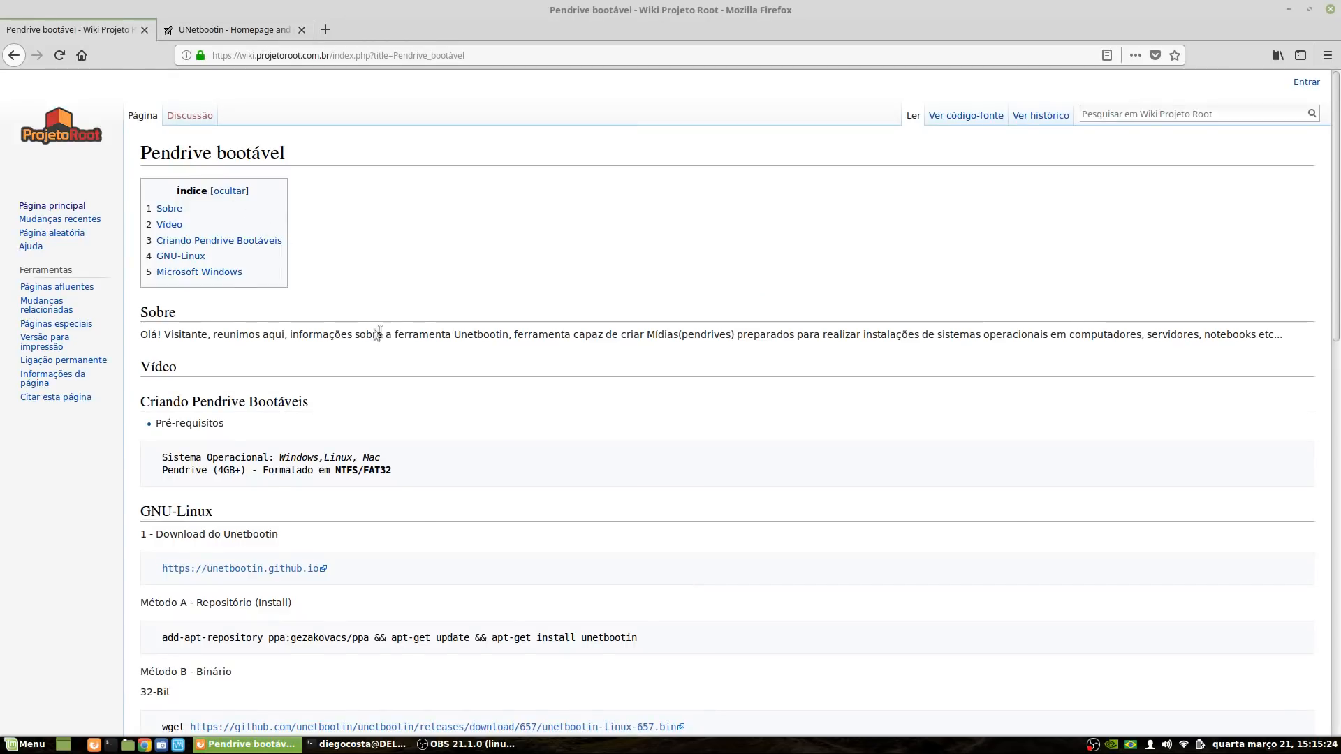
{"action": "scroll", "coordinate": [233, 459], "scroll_direction": "down", "scroll_amount": 1}
{"action": "scroll", "coordinate": [144, 387], "scroll_direction": "down", "scroll_amount": 2}
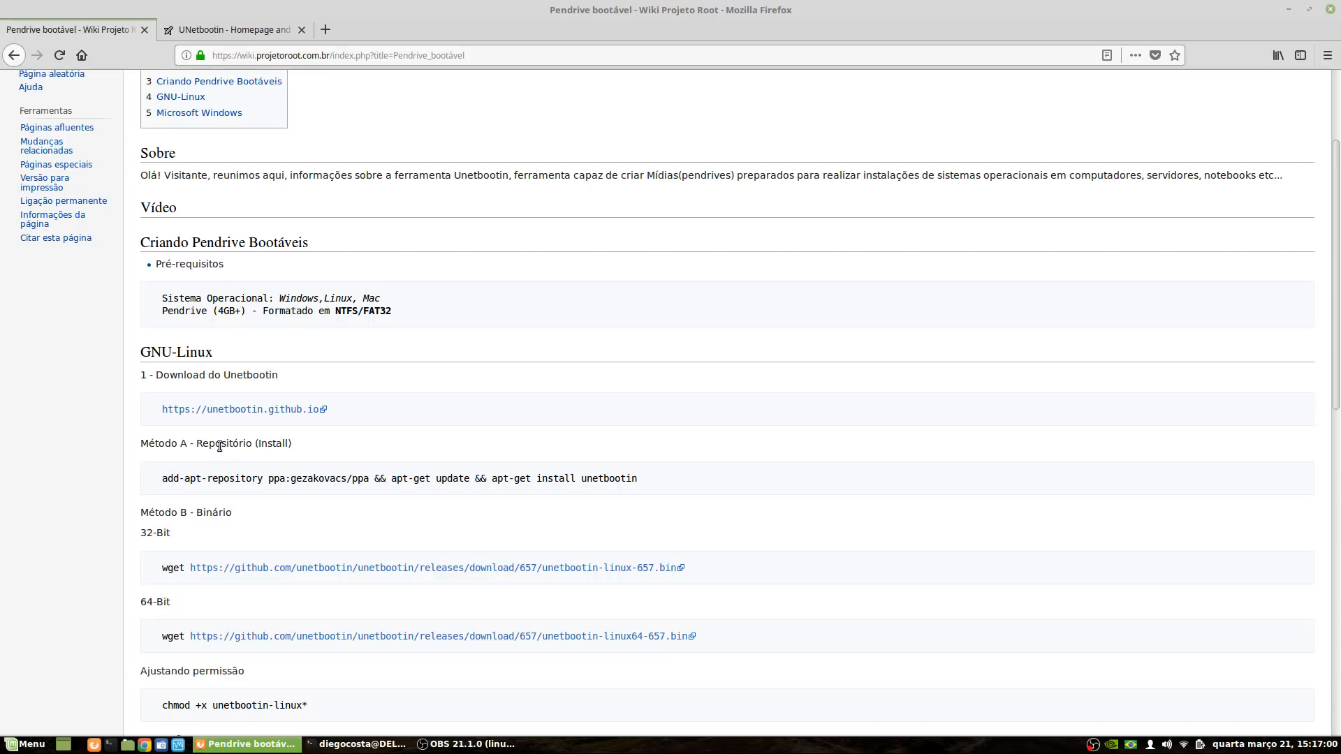
{"action": "left_click_drag", "start_coordinate": [196, 445], "coordinate": [293, 449]}
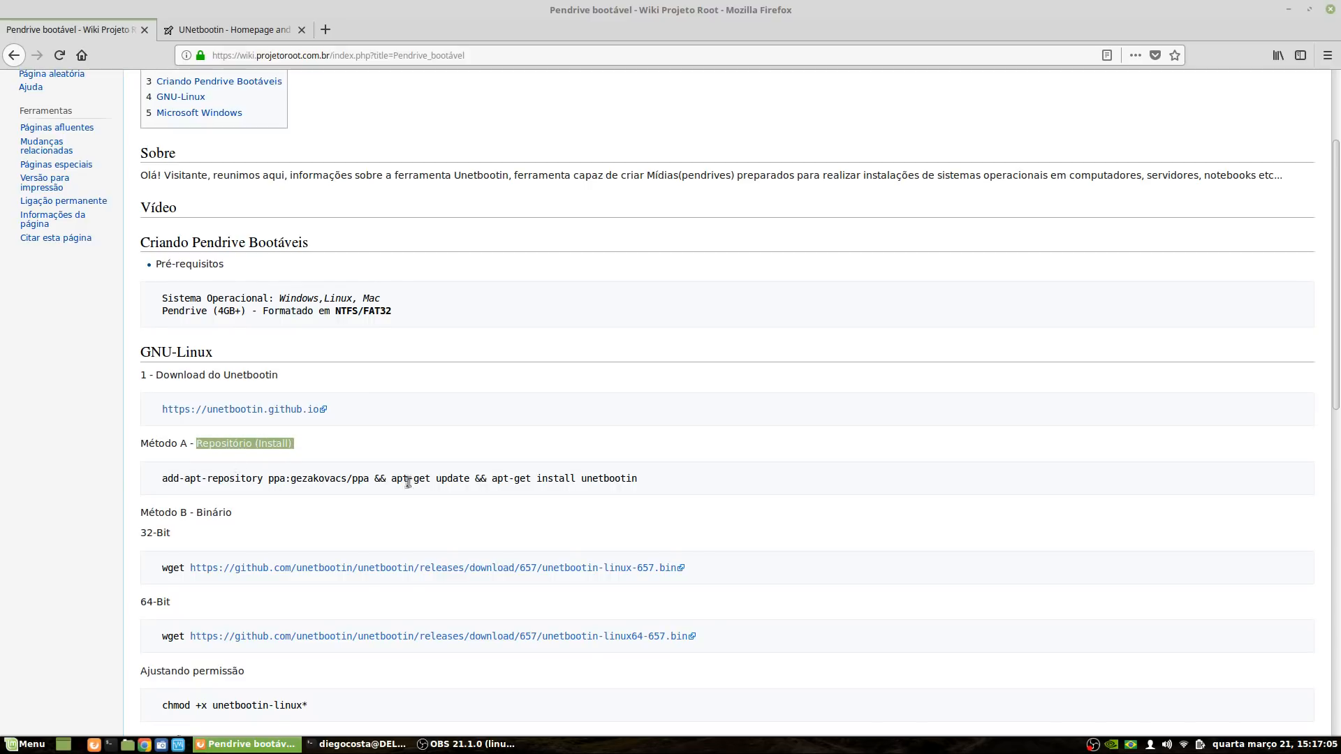
Step: Highlight the Método B - Binário instructions through the Execução command, followed by the Método A add-apt-repository command line
{"action": "scroll", "coordinate": [395, 492], "scroll_direction": "down", "scroll_amount": 3}
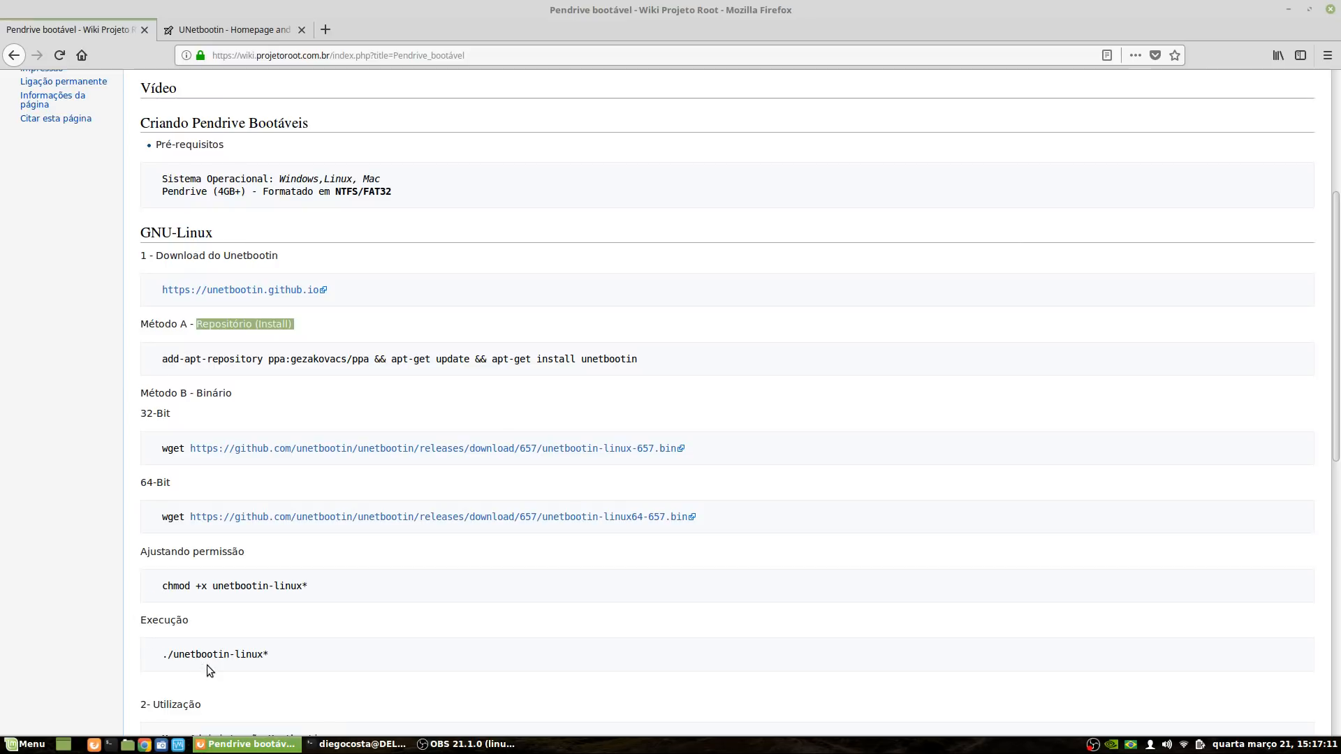
{"action": "left_click", "coordinate": [145, 395]}
{"action": "left_click_drag", "start_coordinate": [145, 396], "coordinate": [317, 663]}
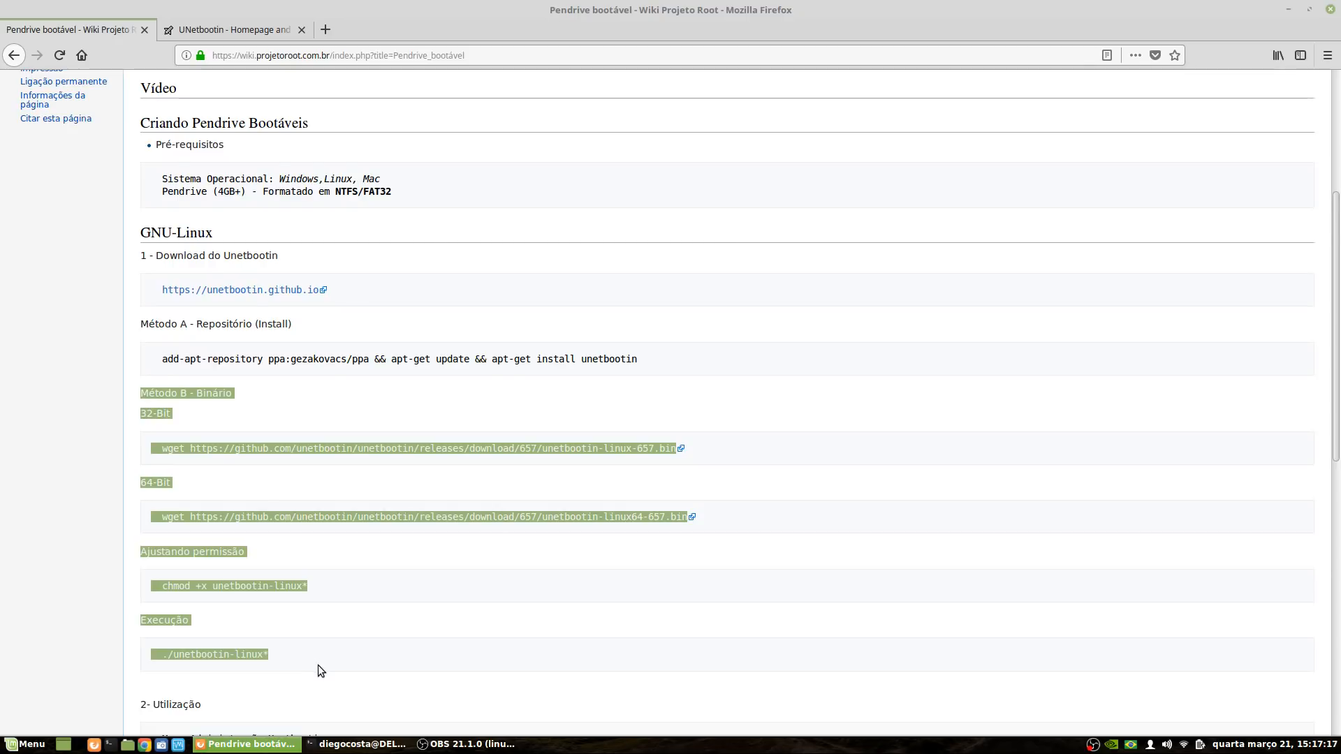
{"action": "left_click", "coordinate": [45, 385]}
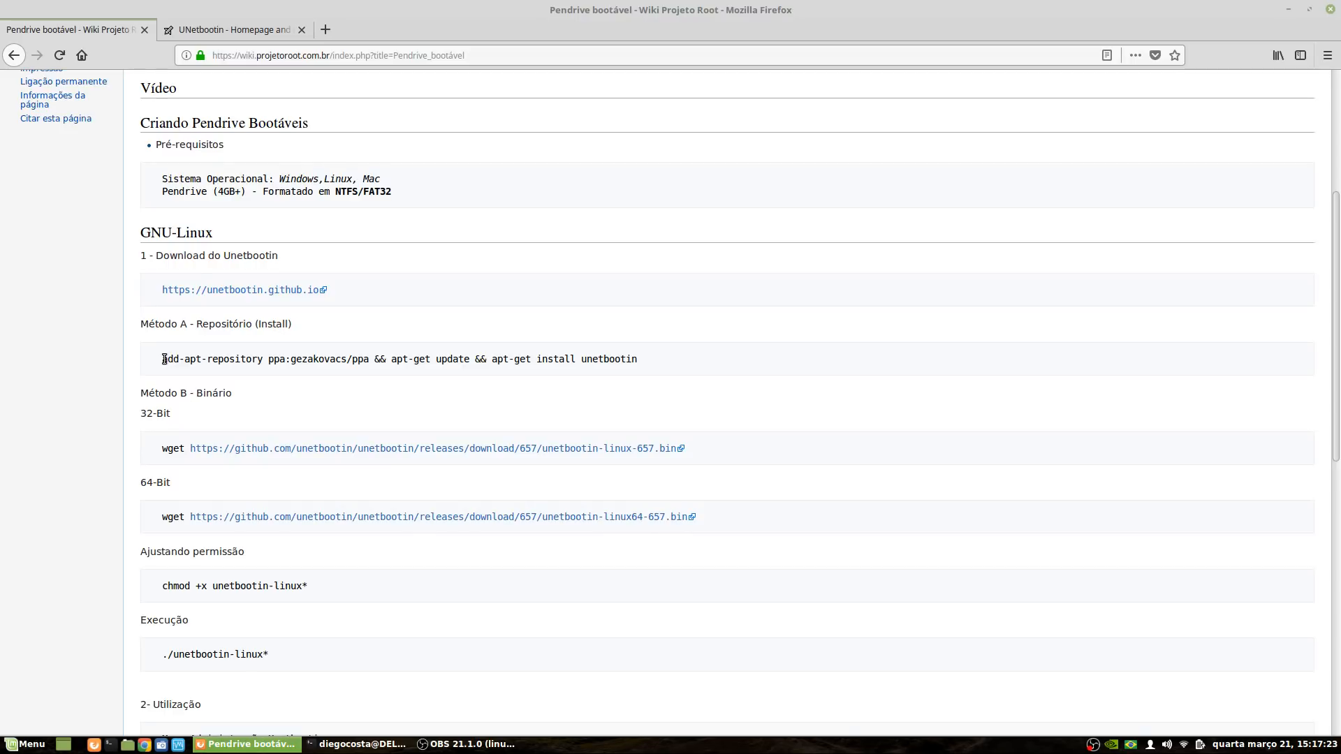
{"action": "left_click_drag", "start_coordinate": [164, 359], "coordinate": [607, 364]}
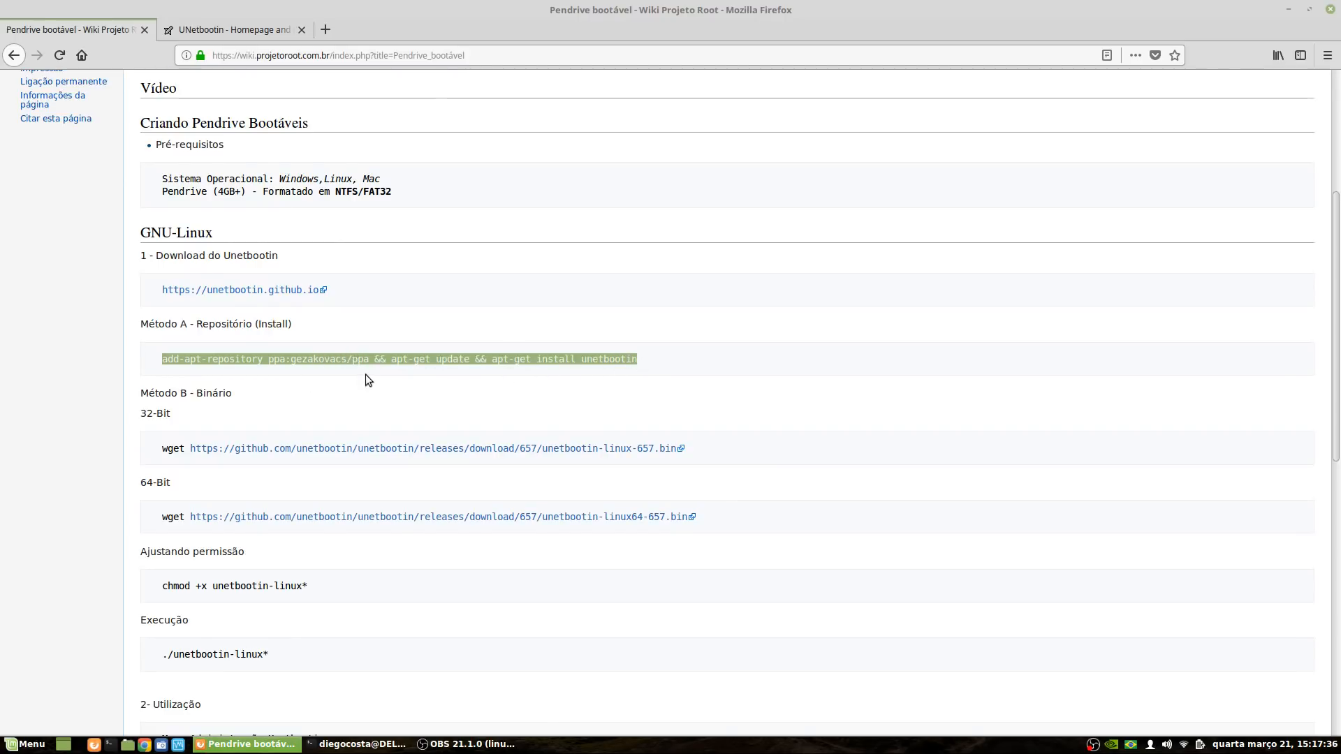
{"action": "left_click", "coordinate": [332, 364]}
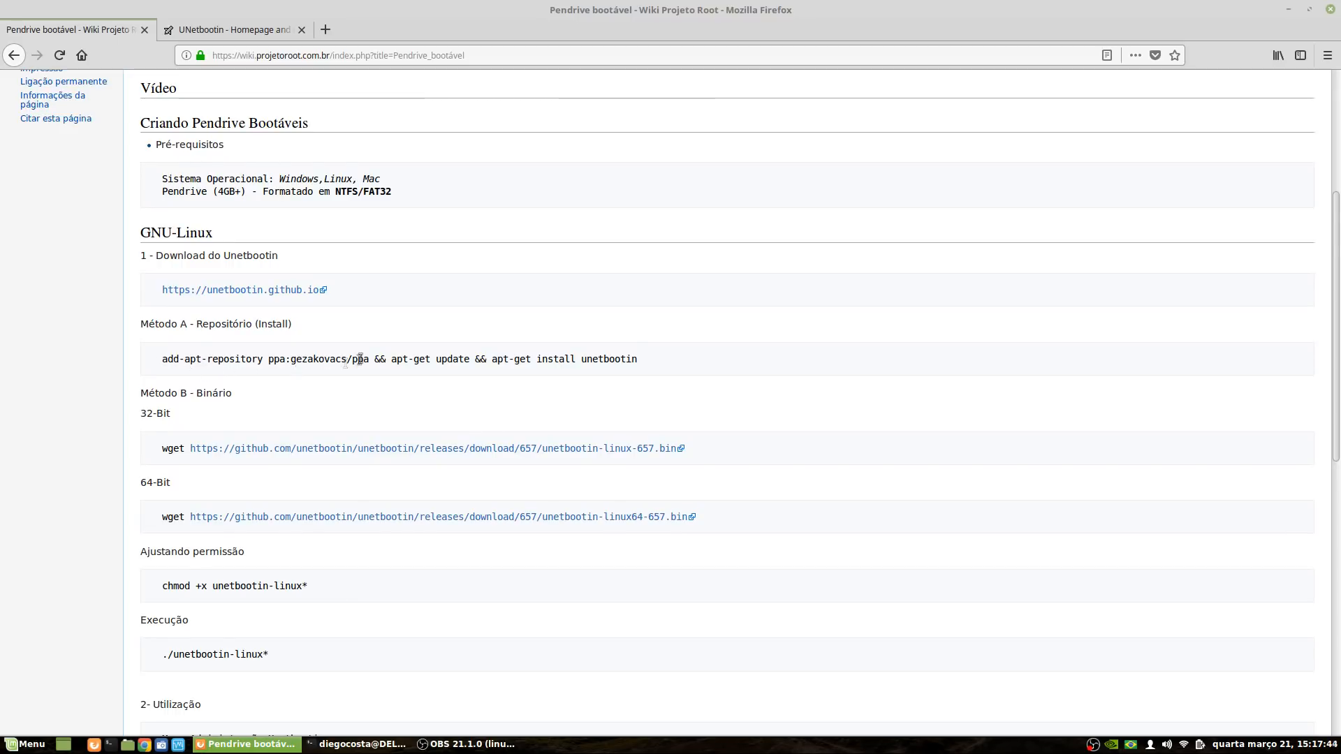
Step: Highlight the apt-get update, apt-get install unetbootin, && and add-apt-repository ppa:gezakovacs/ppa parts of the Método A command line
{"action": "left_click_drag", "start_coordinate": [391, 359], "coordinate": [480, 368]}
{"action": "left_click", "coordinate": [476, 369]}
{"action": "left_click_drag", "start_coordinate": [492, 359], "coordinate": [641, 361]}
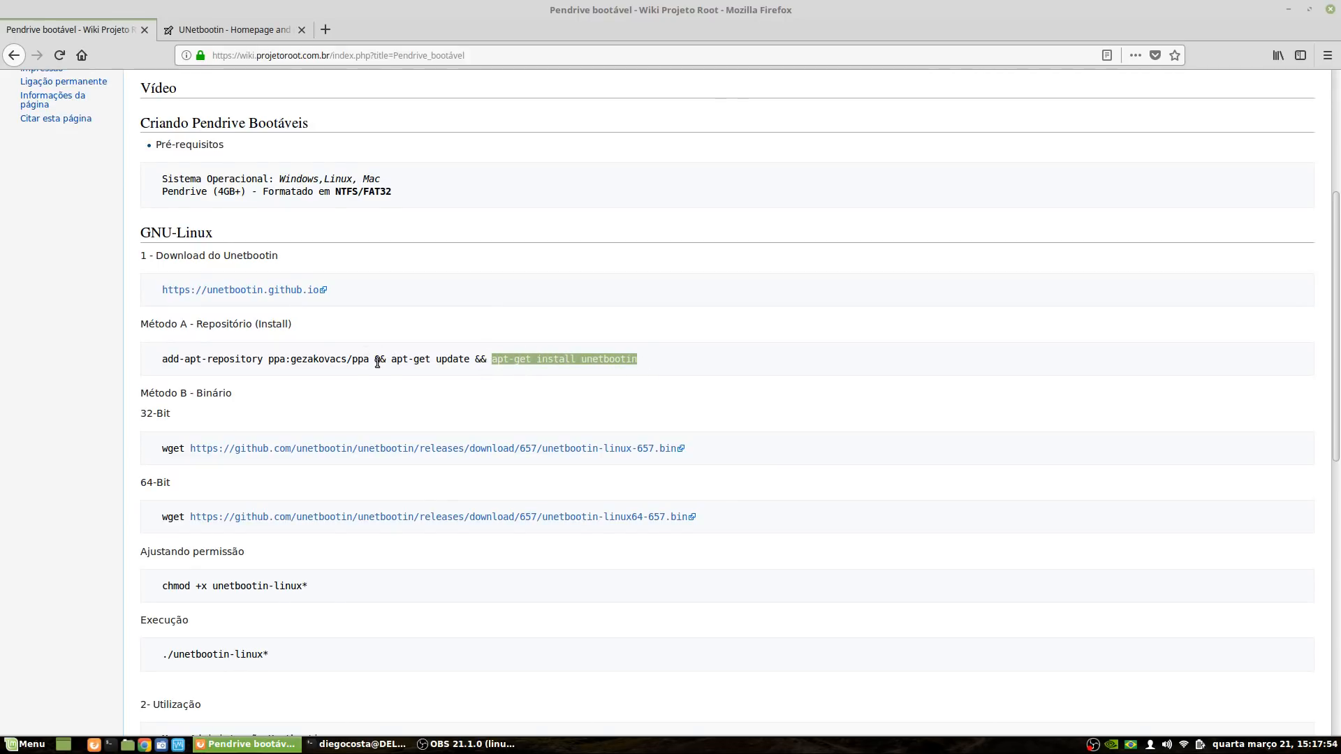
{"action": "left_click_drag", "start_coordinate": [376, 360], "coordinate": [386, 361]}
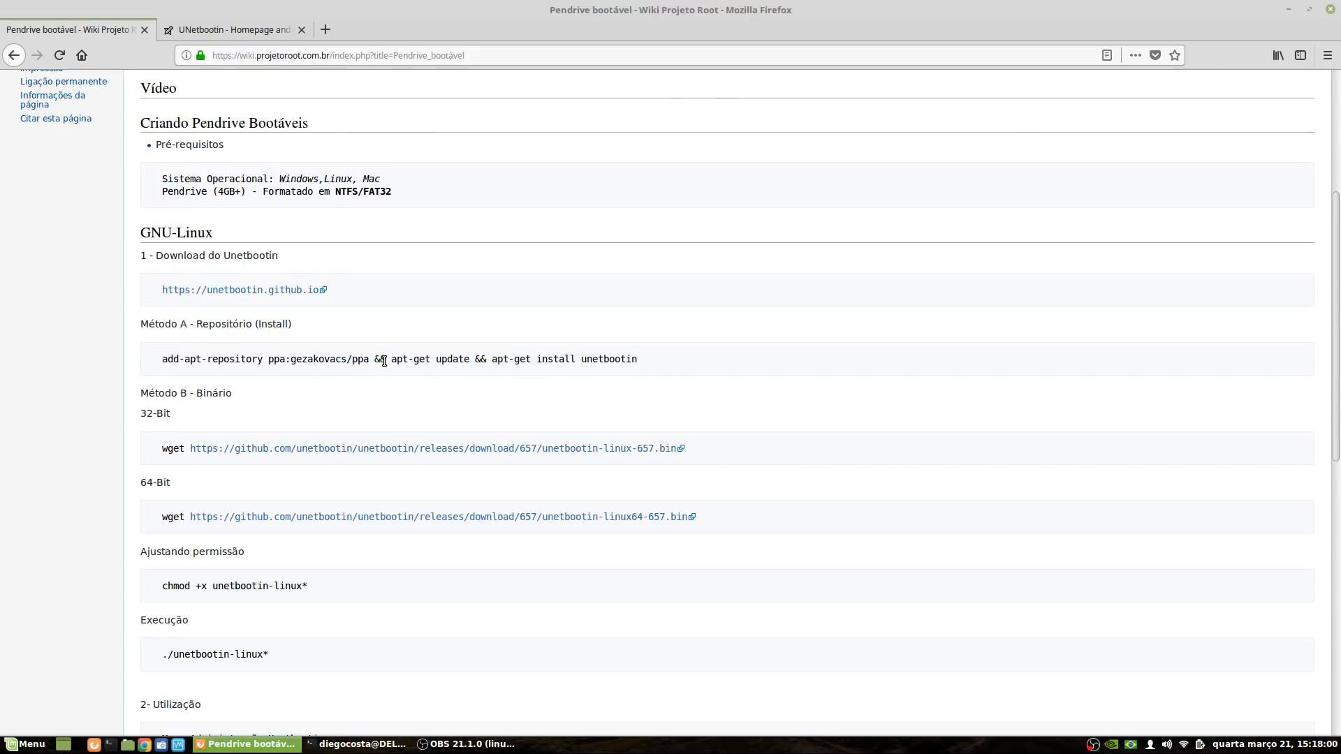
{"action": "left_click_drag", "start_coordinate": [382, 361], "coordinate": [251, 361]}
{"action": "left_click", "coordinate": [250, 361]}
{"action": "triple_click", "coordinate": [335, 359]}
{"action": "left_click", "coordinate": [445, 373]}
{"action": "left_click_drag", "start_coordinate": [390, 358], "coordinate": [464, 359]}
{"action": "left_click_drag", "start_coordinate": [370, 358], "coordinate": [162, 360]}
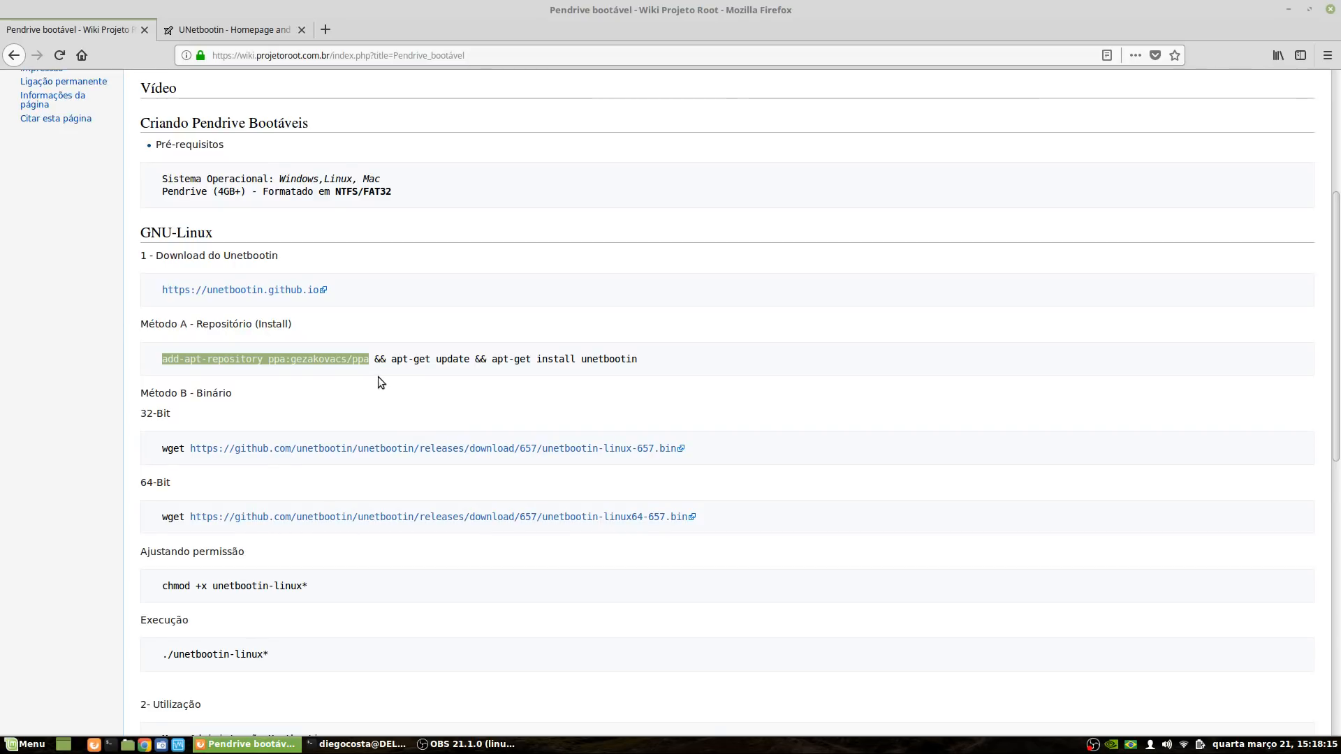
Step: Copy the full Método A command line, from add-apt-repository through apt-get install unetbootin
{"action": "triple_click", "coordinate": [385, 359]}
{"action": "right_click", "coordinate": [385, 360]}
{"action": "left_click", "coordinate": [406, 370]}
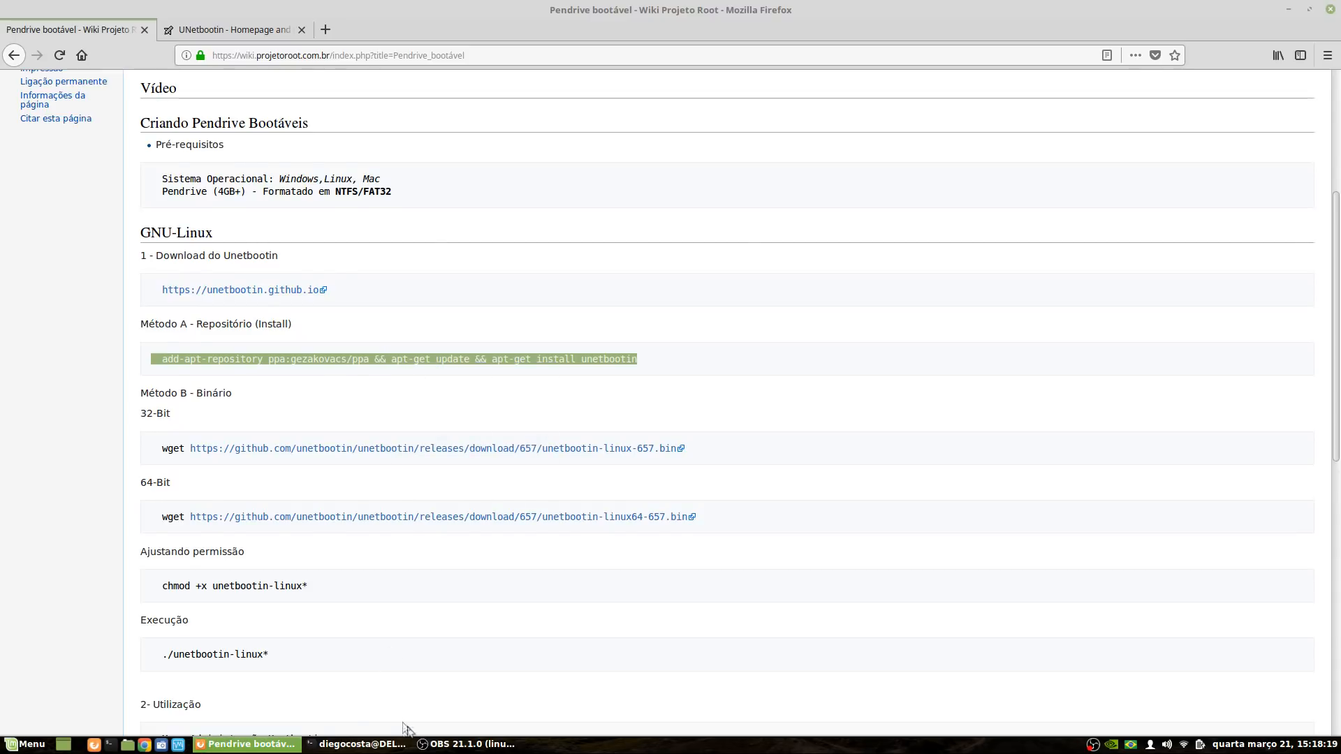
Step: Switch to the terminal and become root with su, entering the root password
{"action": "left_click", "coordinate": [401, 743]}
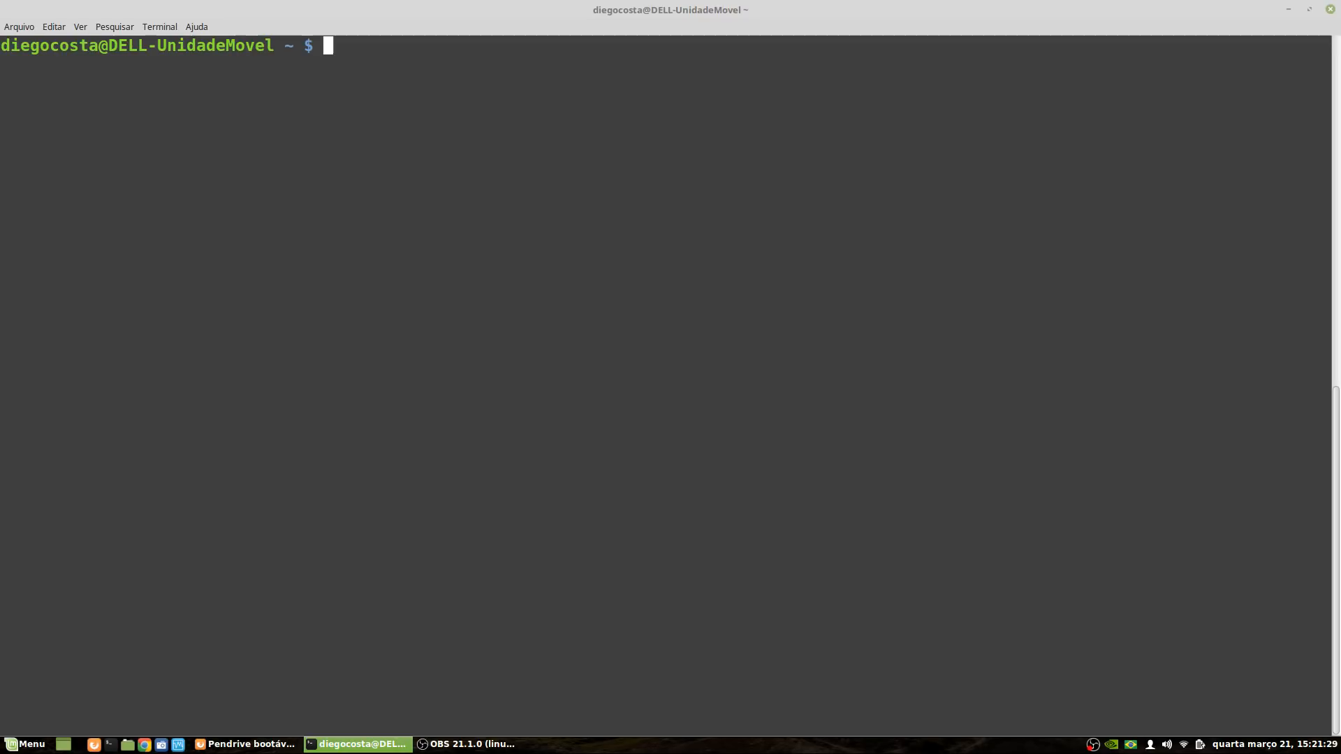
{"action": "type", "text": "su"}
{"action": "key", "text": "Return"}
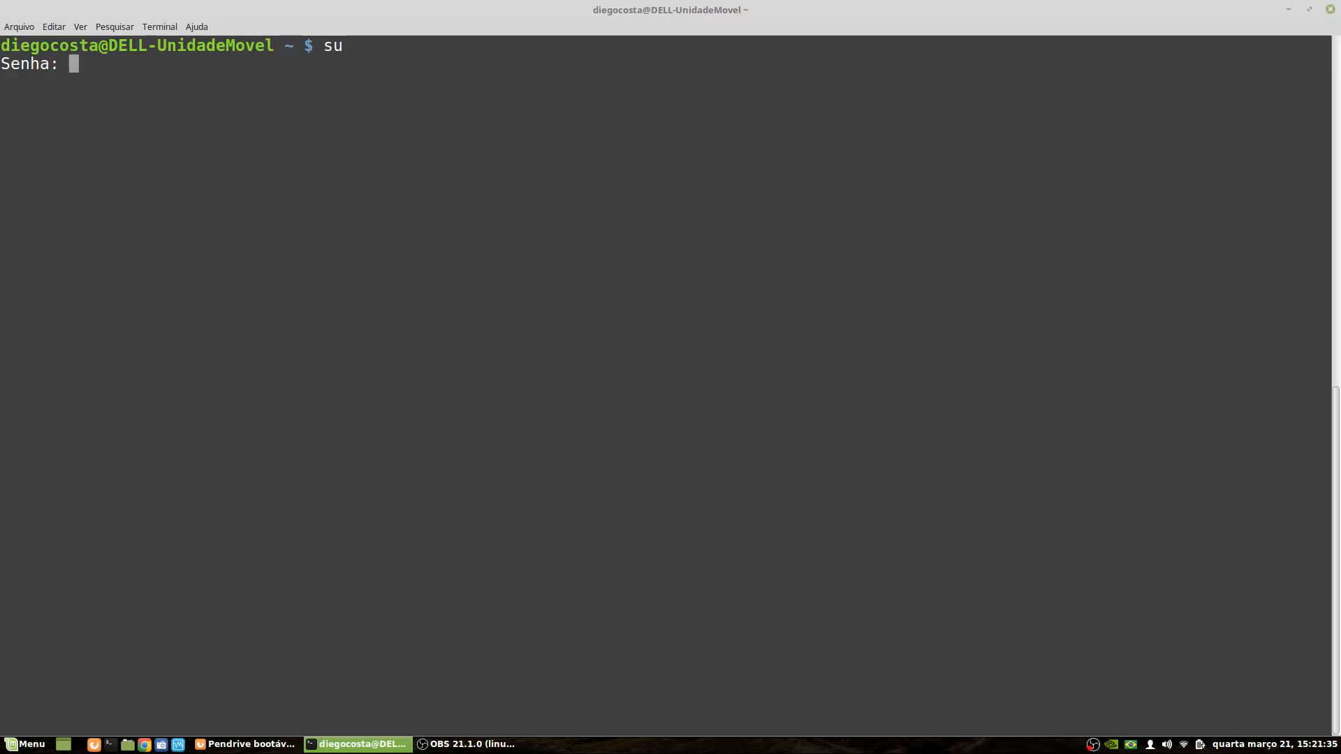
{"action": "key", "text": "Return"}
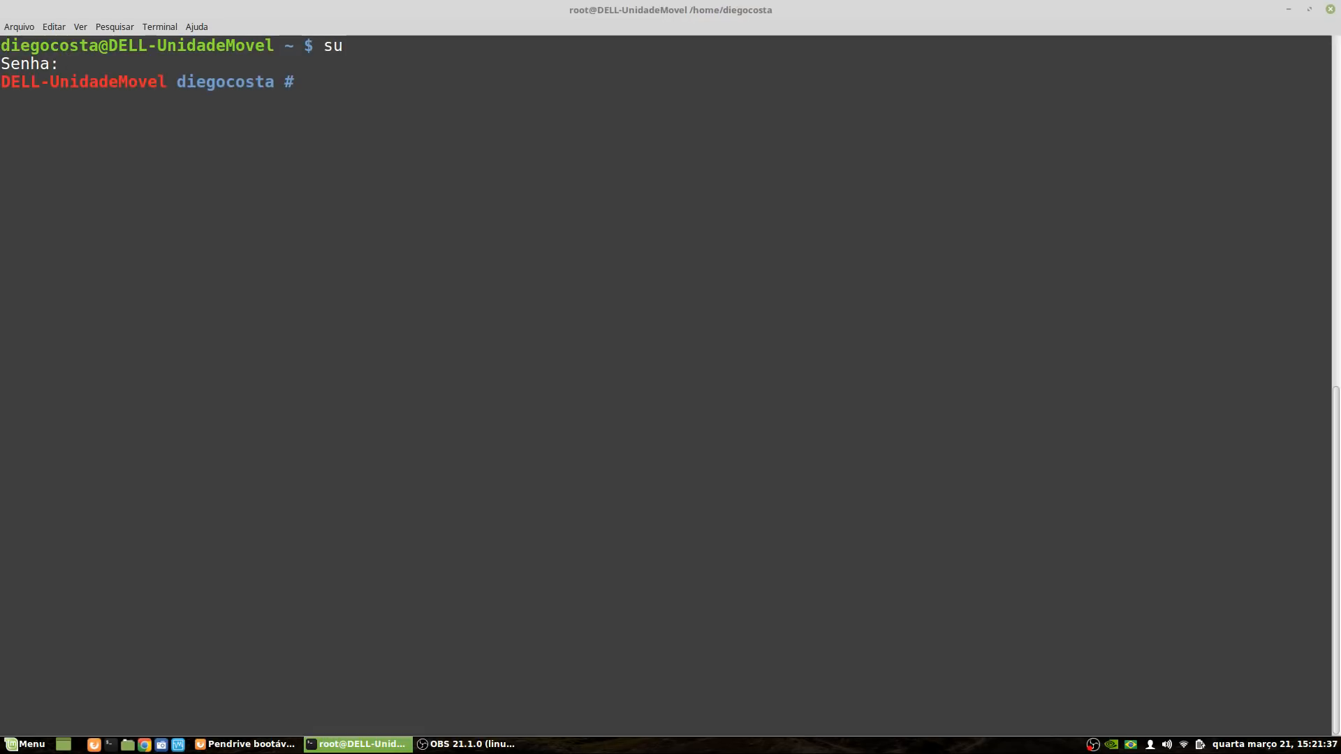
Step: Run the copied add-apt-repository, apt-get update and apt-get install unetbootin command line, and accept adding the PPA
{"action": "right_click", "coordinate": [397, 177]}
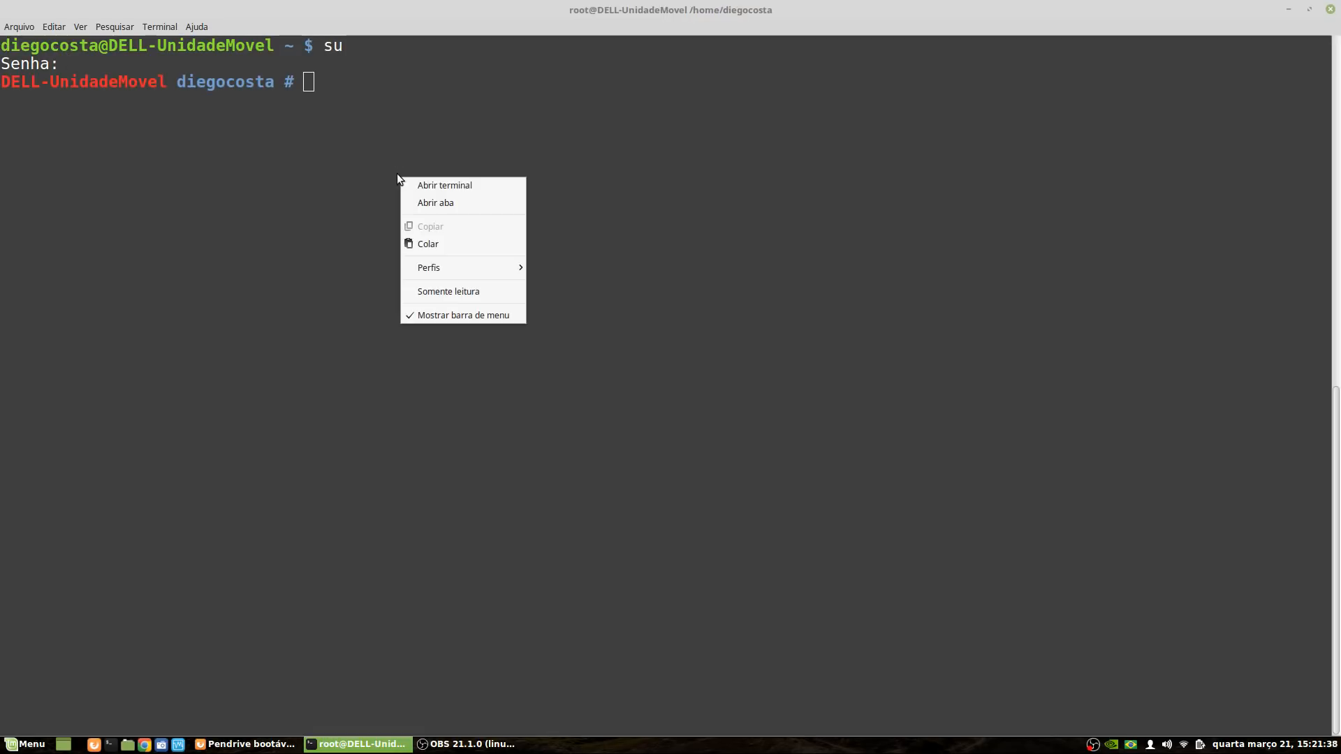
{"action": "left_click", "coordinate": [441, 246]}
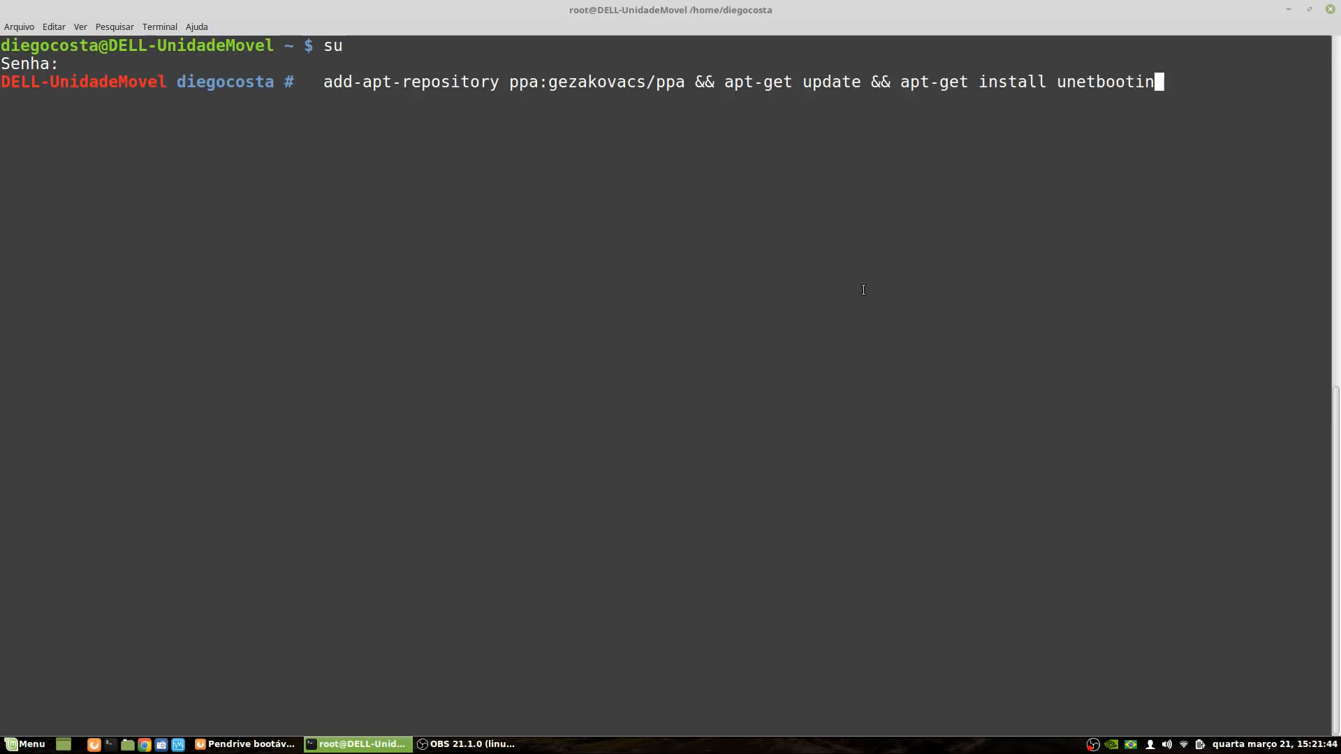
{"action": "key", "text": "Return"}
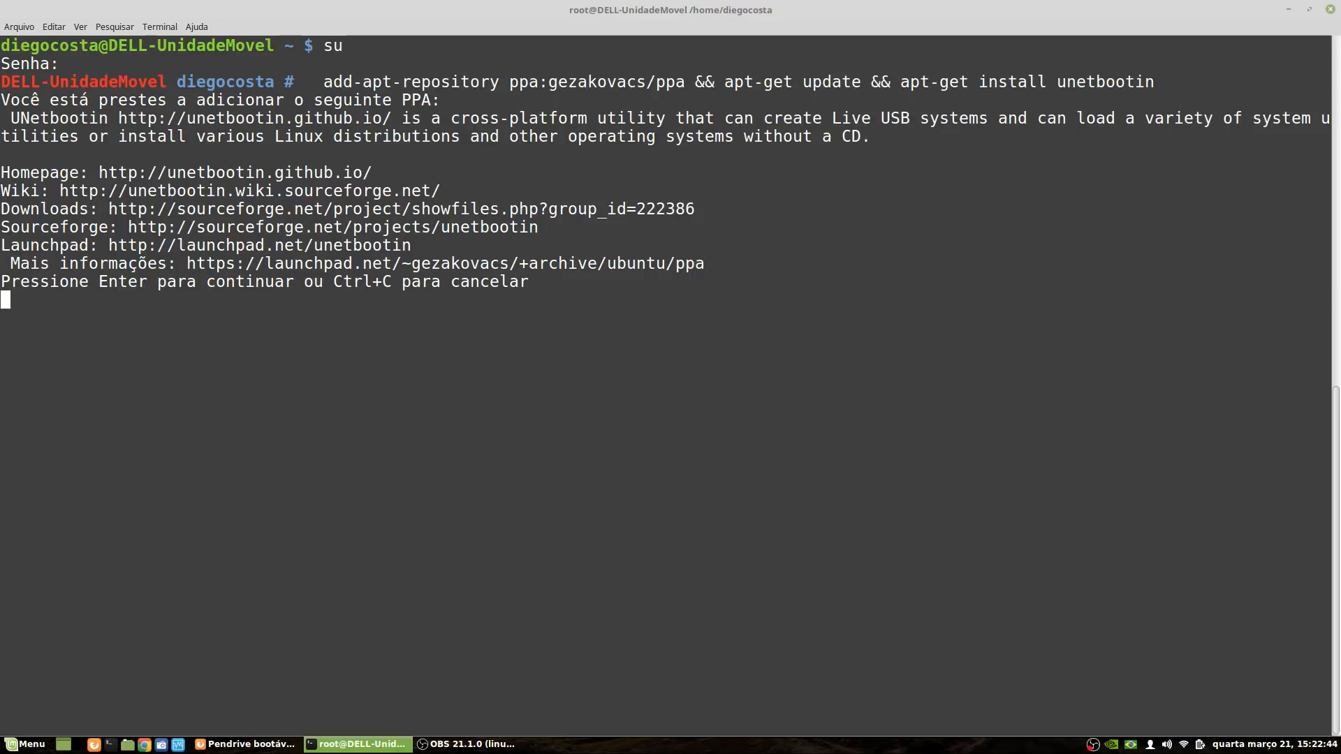
{"action": "key", "text": "Return"}
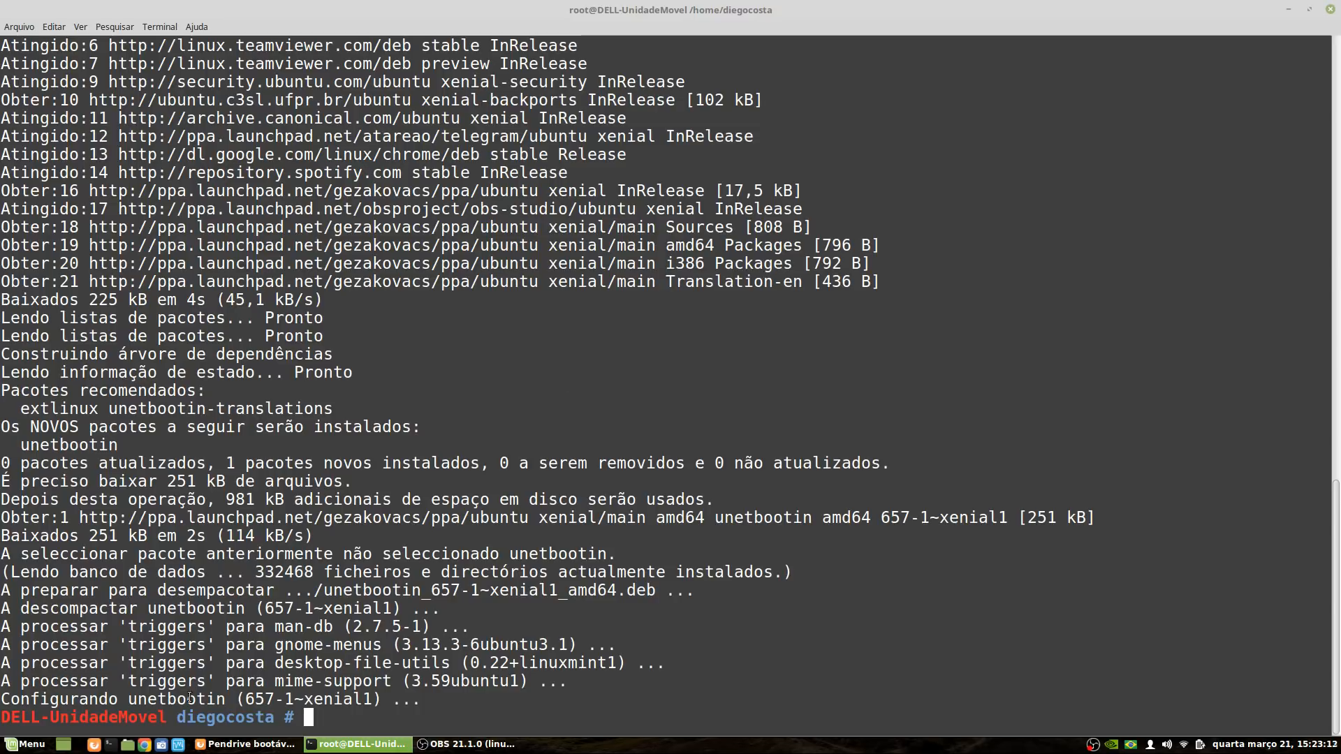
Step: Browse the Administração applications in the system menu for UNetbootin
{"action": "left_click", "coordinate": [27, 743]}
{"action": "mouse_move", "coordinate": [129, 545]}
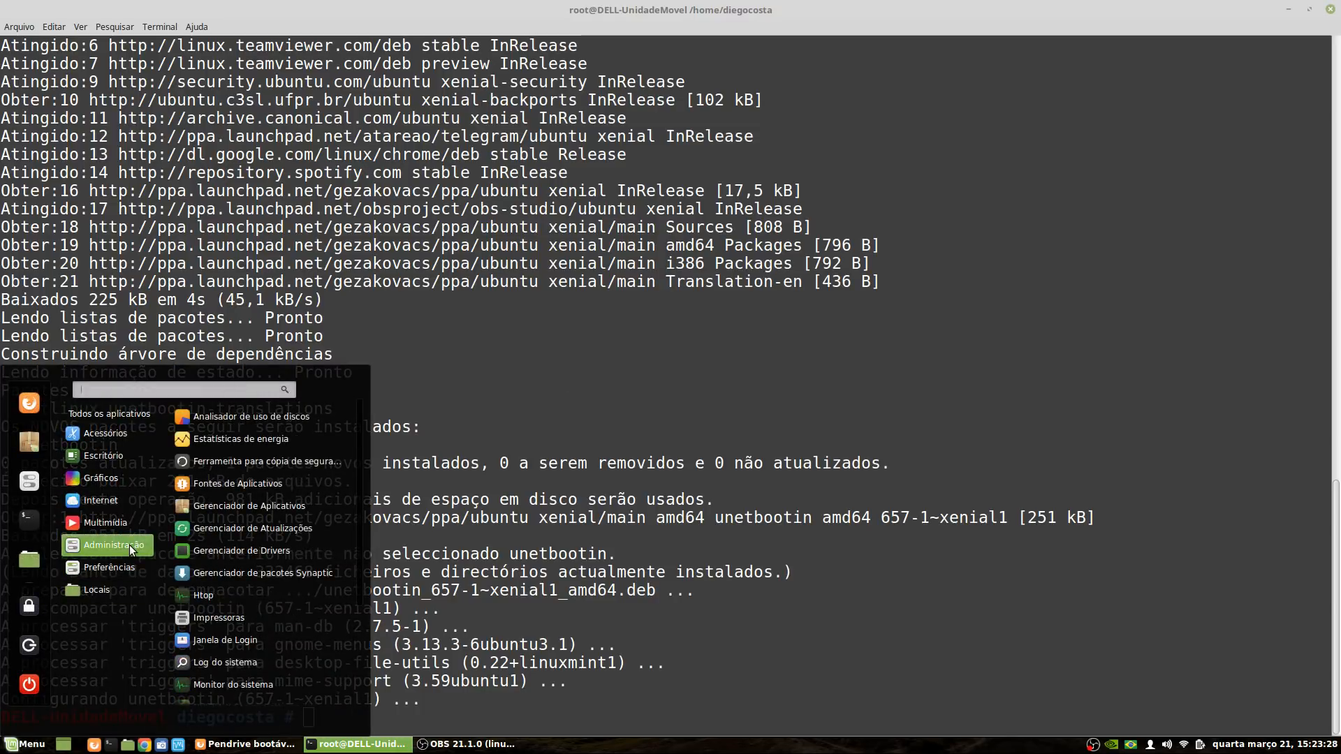
{"action": "scroll", "coordinate": [243, 629], "scroll_direction": "down", "scroll_amount": 3}
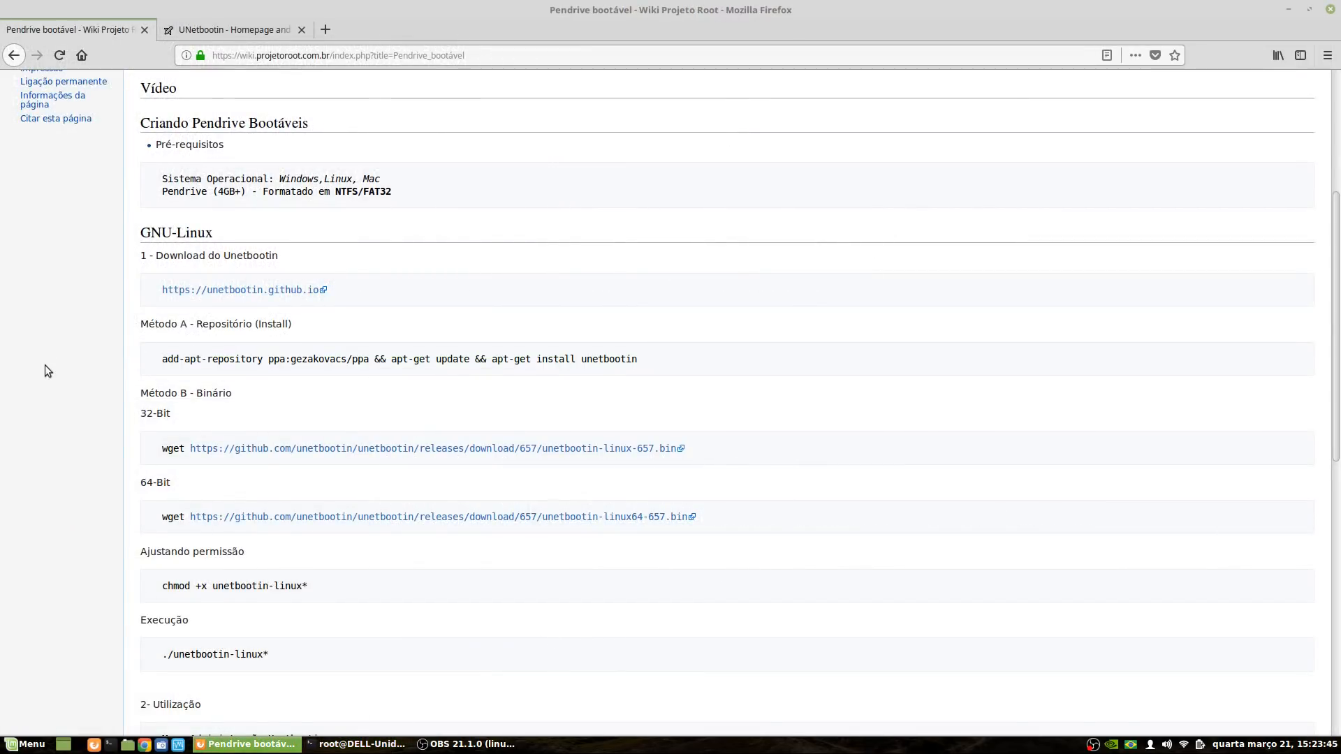
Step: Back on the Pendrive bootável wiki article, highlight the Método B - Binário heading and its 32-Bit wget command
{"action": "scroll", "coordinate": [45, 365], "scroll_direction": "down", "scroll_amount": 3}
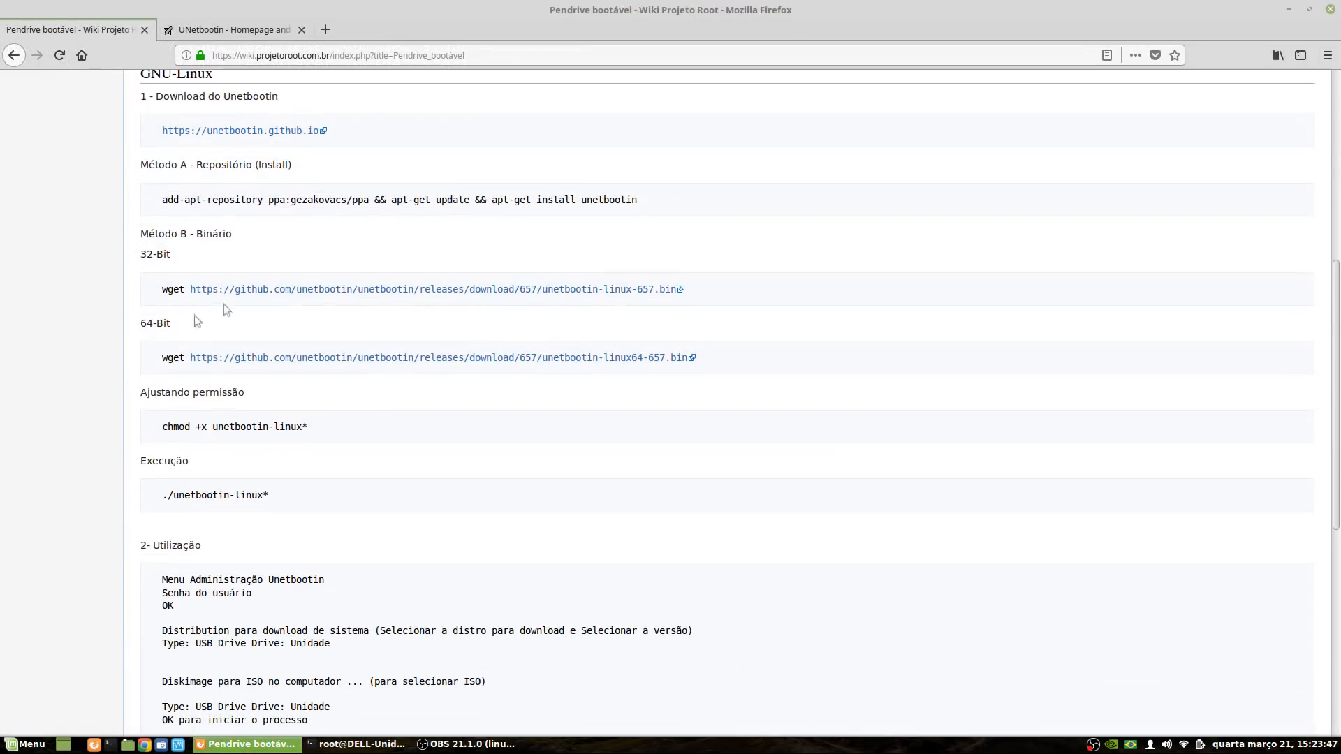
{"action": "left_click_drag", "start_coordinate": [140, 234], "coordinate": [231, 235]}
{"action": "left_click", "coordinate": [248, 237]}
{"action": "left_click_drag", "start_coordinate": [141, 257], "coordinate": [768, 311]}
{"action": "left_click", "coordinate": [160, 292]}
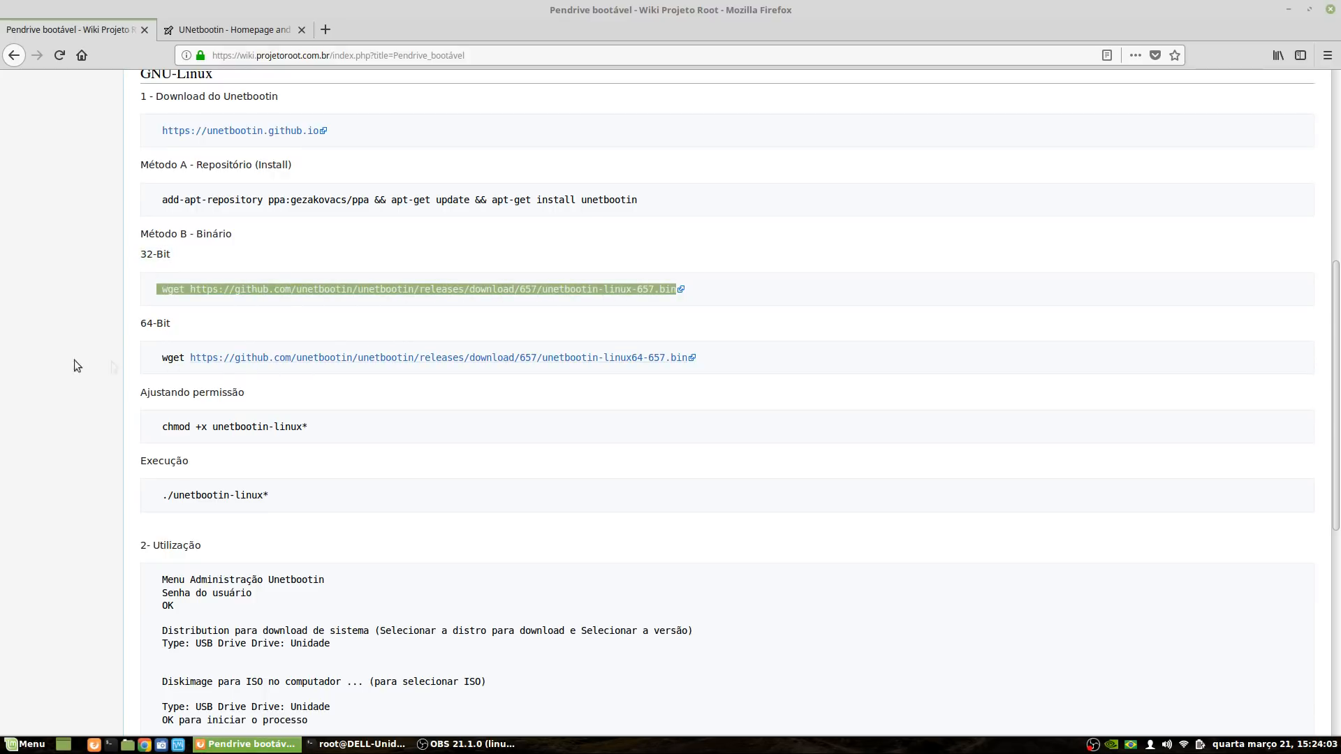
{"action": "left_click", "coordinate": [57, 346]}
Step: Highlight the 64-Bit label and copy the wget command for unetbootin-linux64-657.bin
{"action": "left_click_drag", "start_coordinate": [142, 322], "coordinate": [172, 321]}
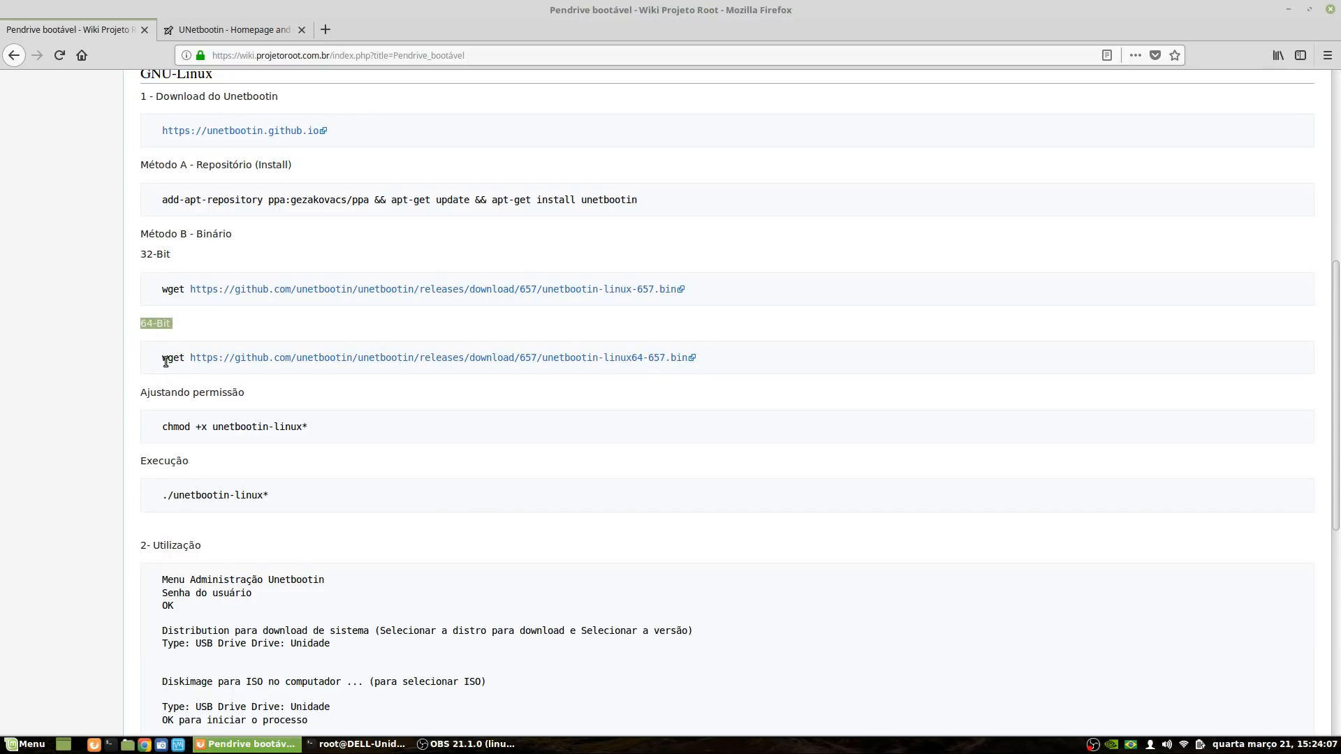
{"action": "left_click_drag", "start_coordinate": [162, 360], "coordinate": [694, 365]}
{"action": "key", "text": "ctrl+c"}
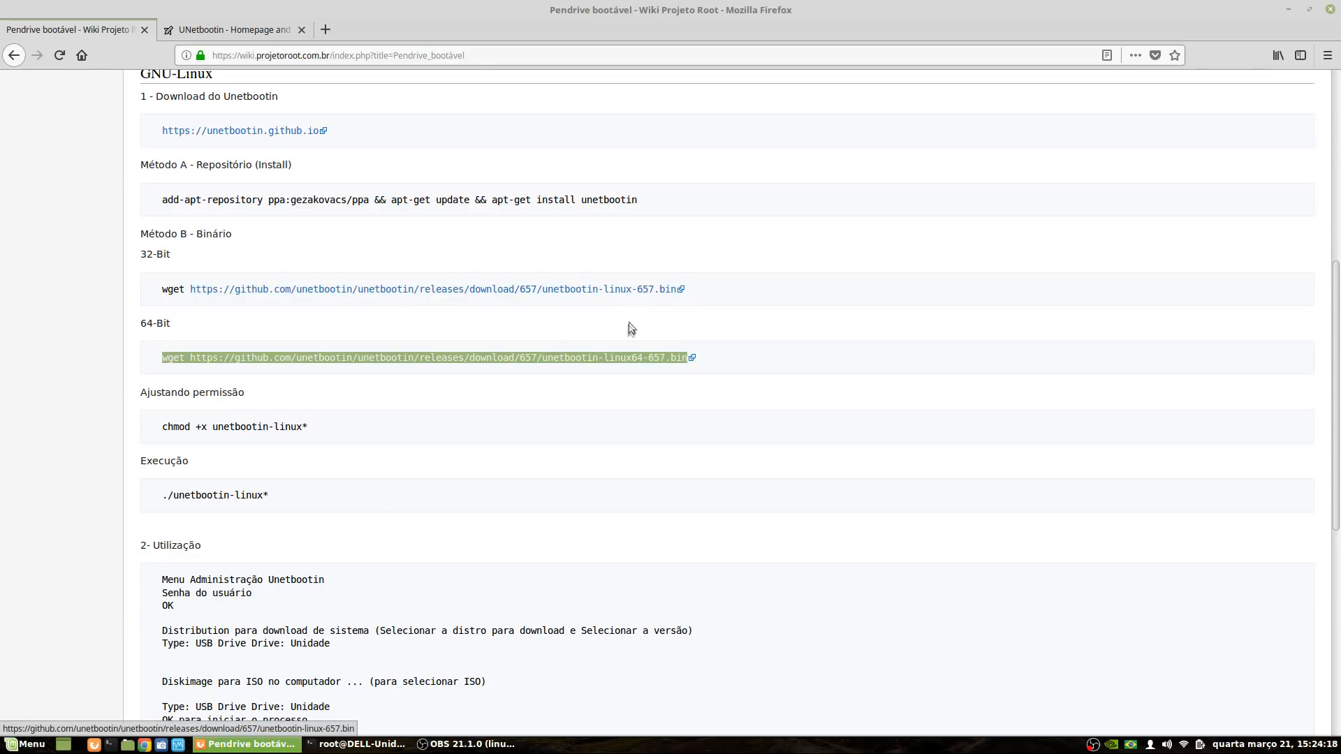
{"action": "right_click", "coordinate": [213, 360]}
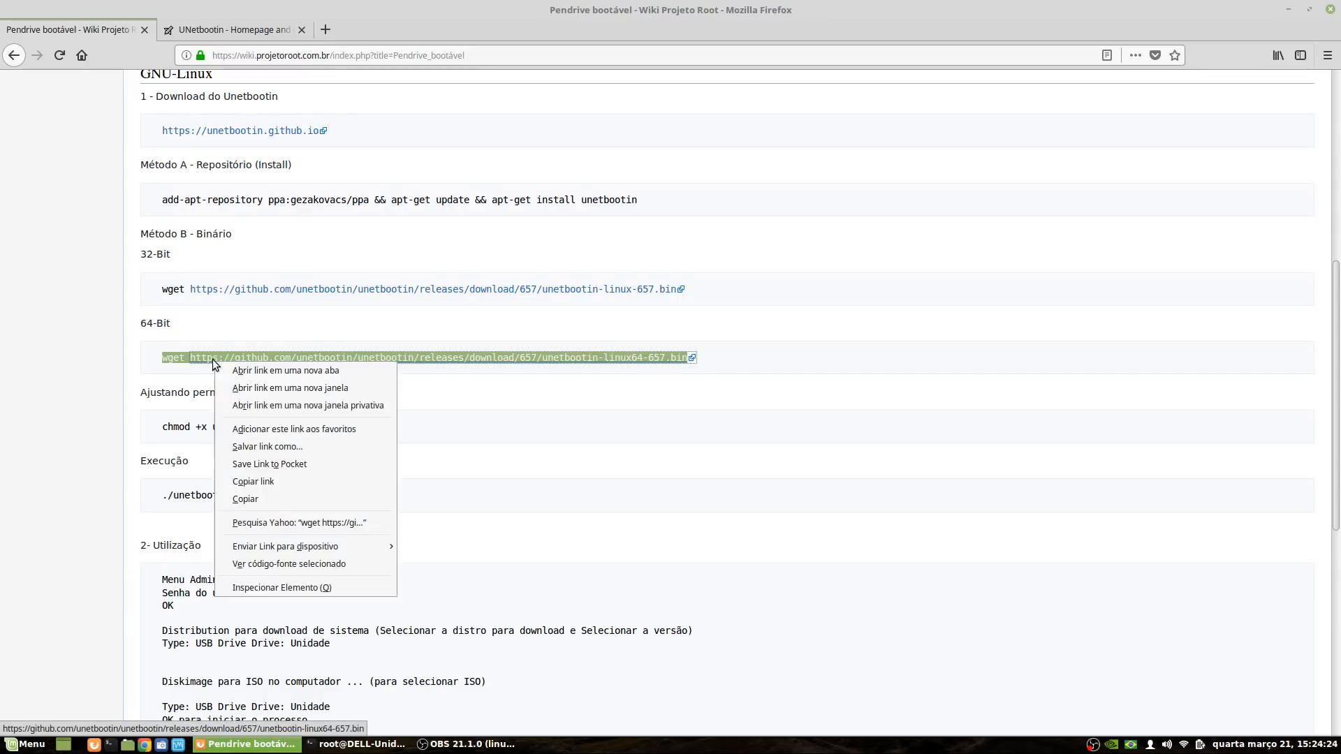
{"action": "left_click", "coordinate": [250, 498]}
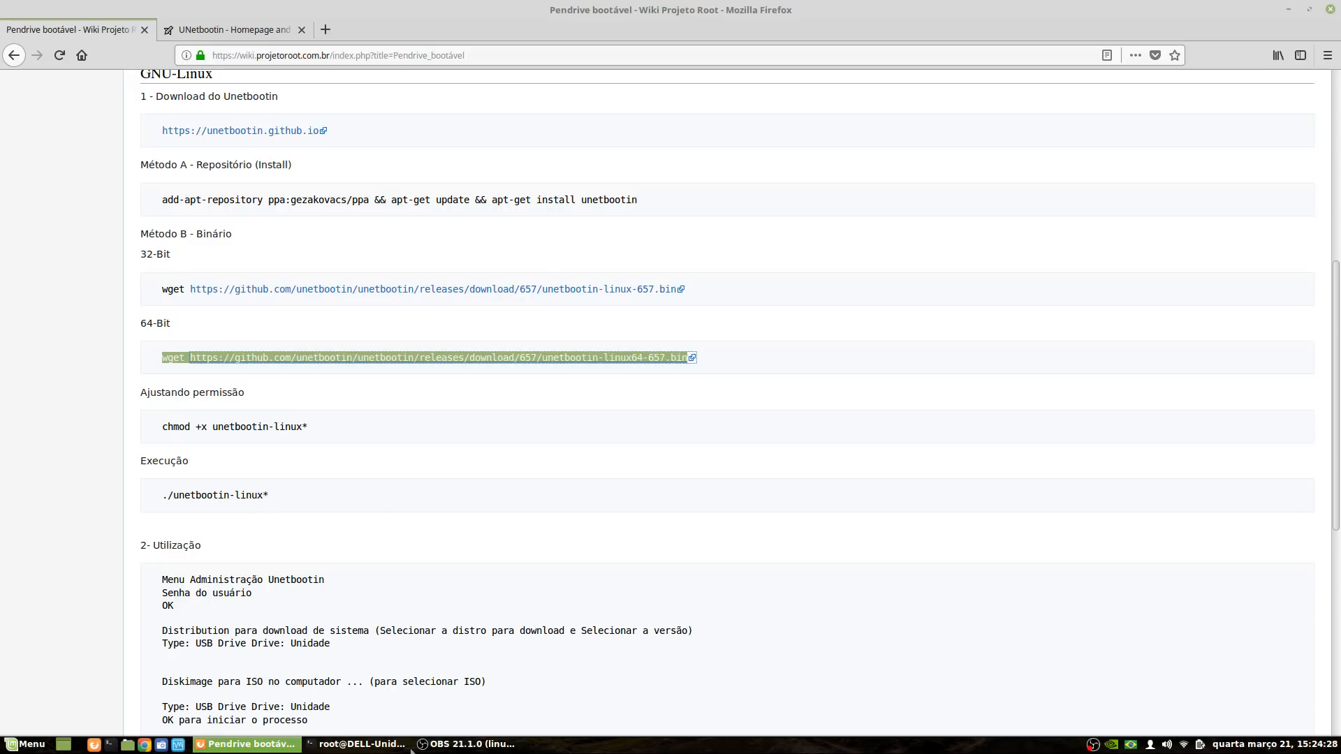
Step: Switch to the terminal, change to the /tmp/ directory and list its contents with ls
{"action": "left_click", "coordinate": [370, 745]}
{"action": "type", "text": "cd /tmp/"}
{"action": "key", "text": "Return"}
{"action": "type", "text": "ls"}
{"action": "key", "text": "Return"}
Step: Download unetbootin-linux64-657.bin with the copied wget command, highlight its size in the output and list the directory with ls -lah
{"action": "right_click", "coordinate": [805, 580]}
{"action": "left_click", "coordinate": [831, 609]}
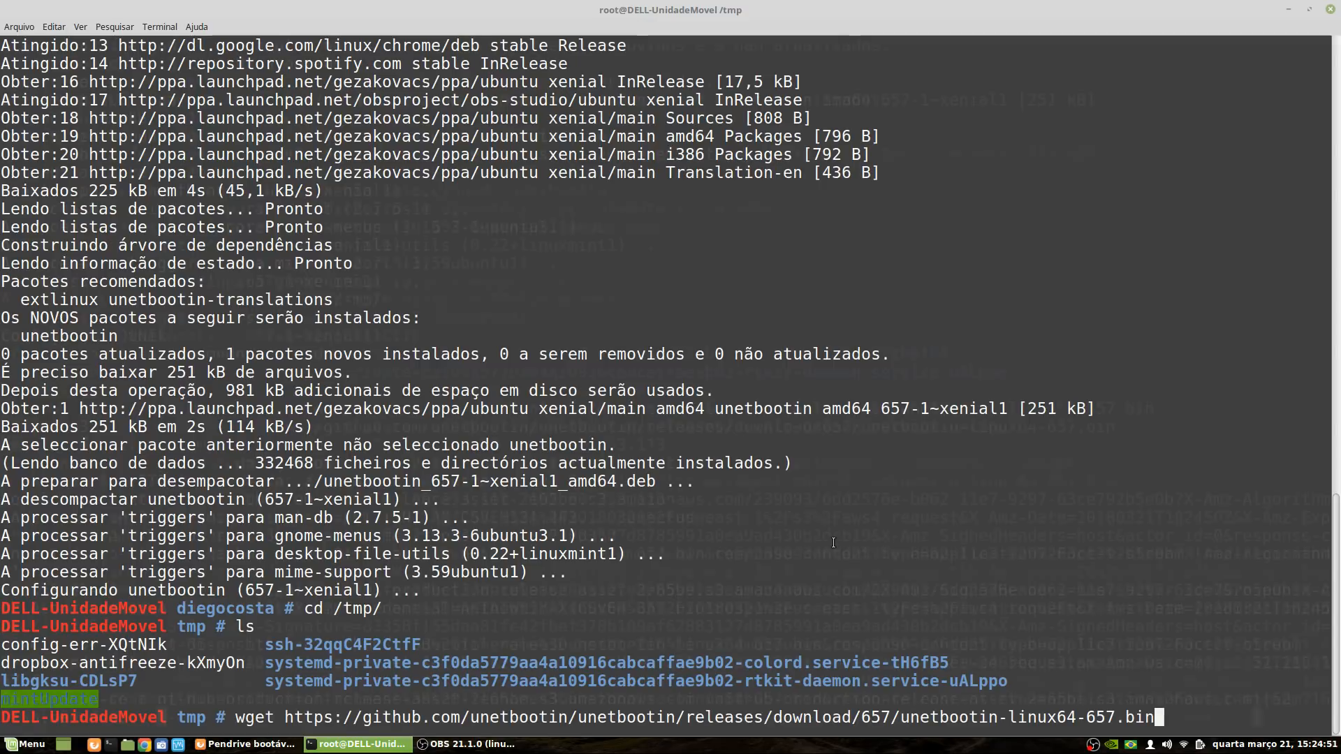
{"action": "key", "text": "Return"}
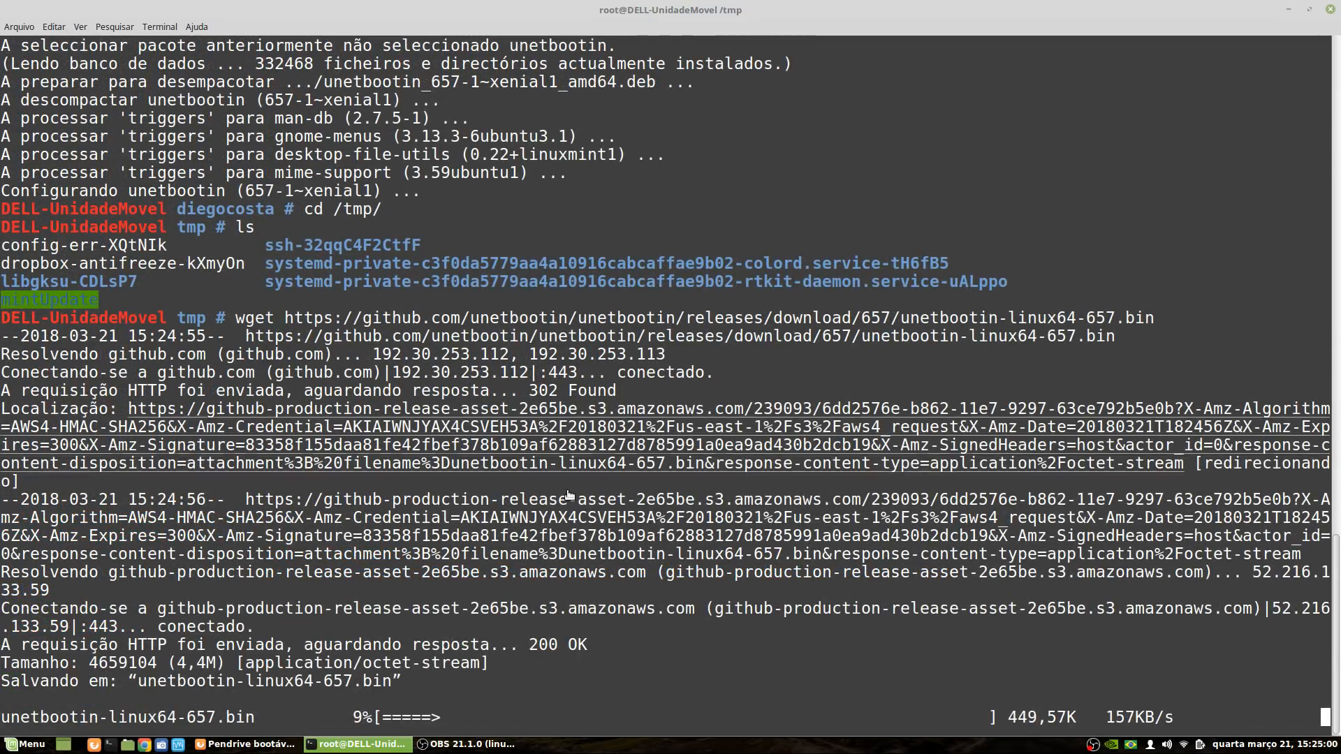
{"action": "double_click", "coordinate": [178, 663]}
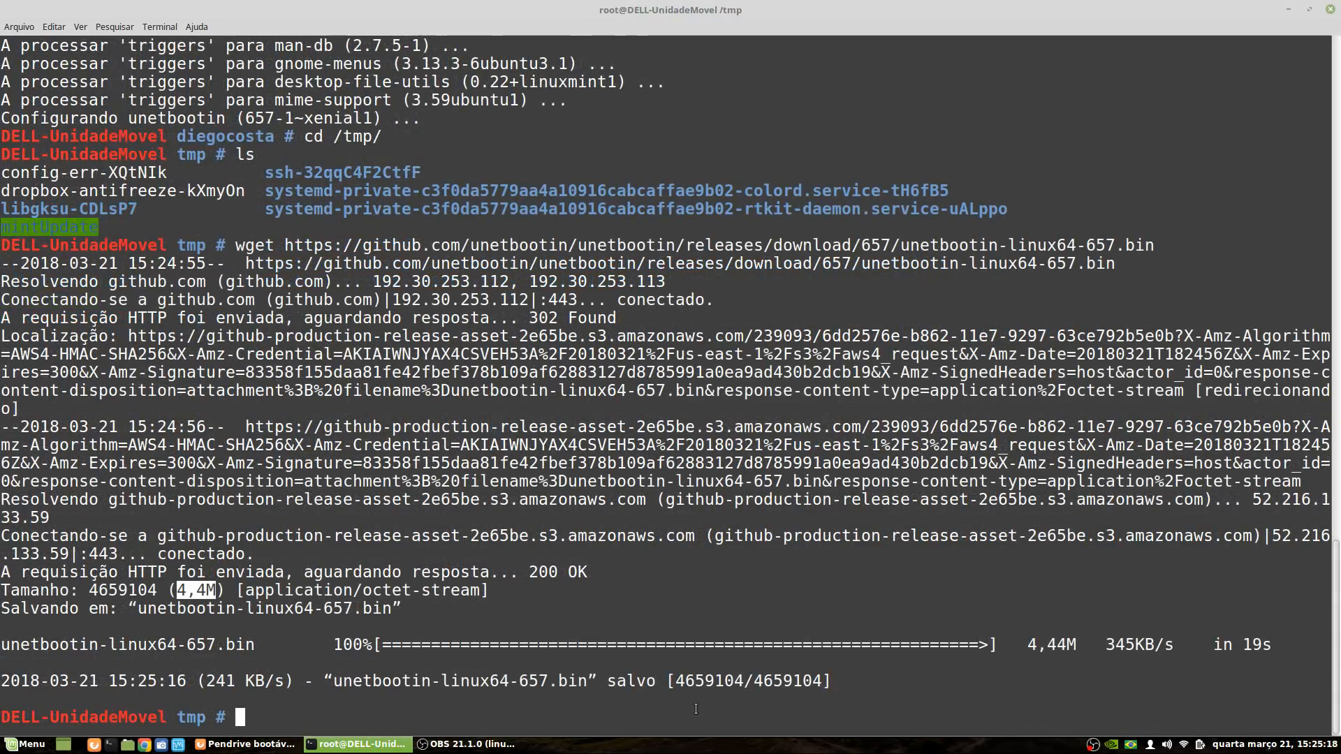
{"action": "type", "text": "ls -lah"}
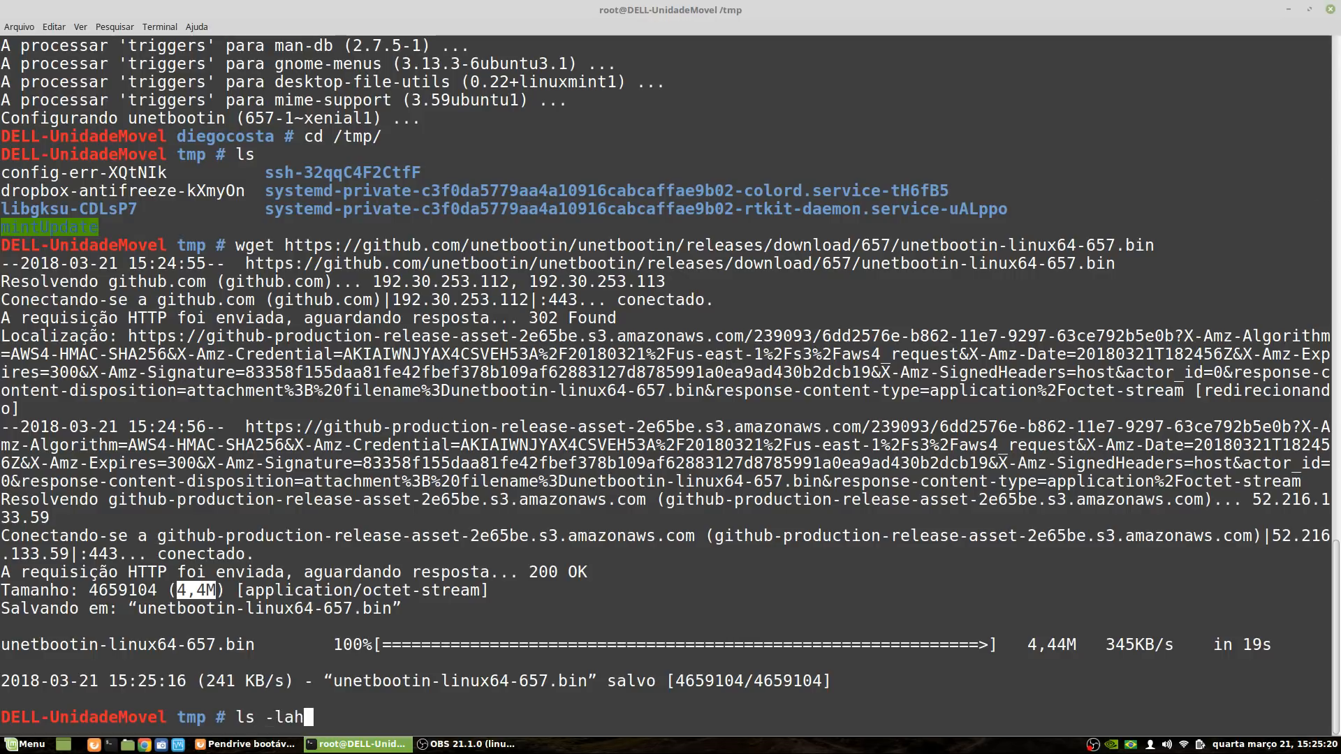
{"action": "key", "text": "Return"}
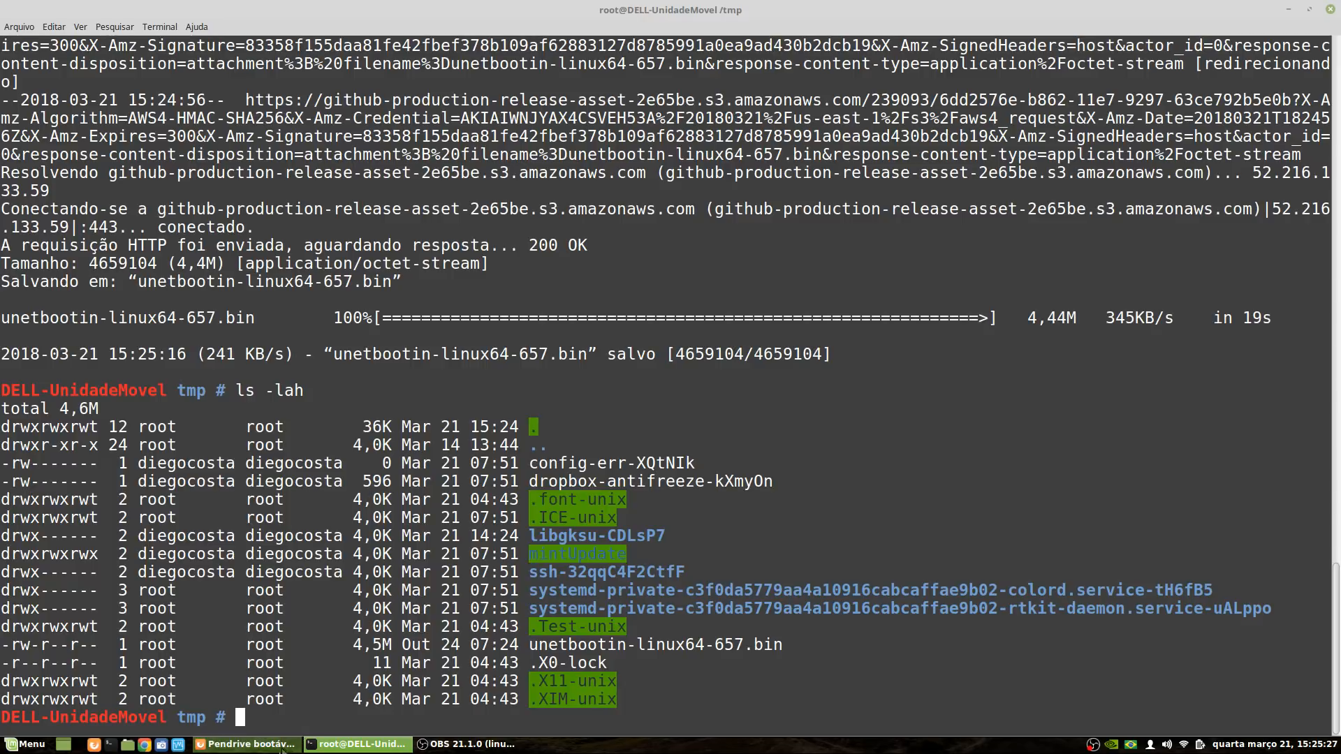
Step: Return to the wiki article in Firefox and copy the Ajustando permissão command chmod +x unetbootin-linux*
{"action": "left_click", "coordinate": [282, 745]}
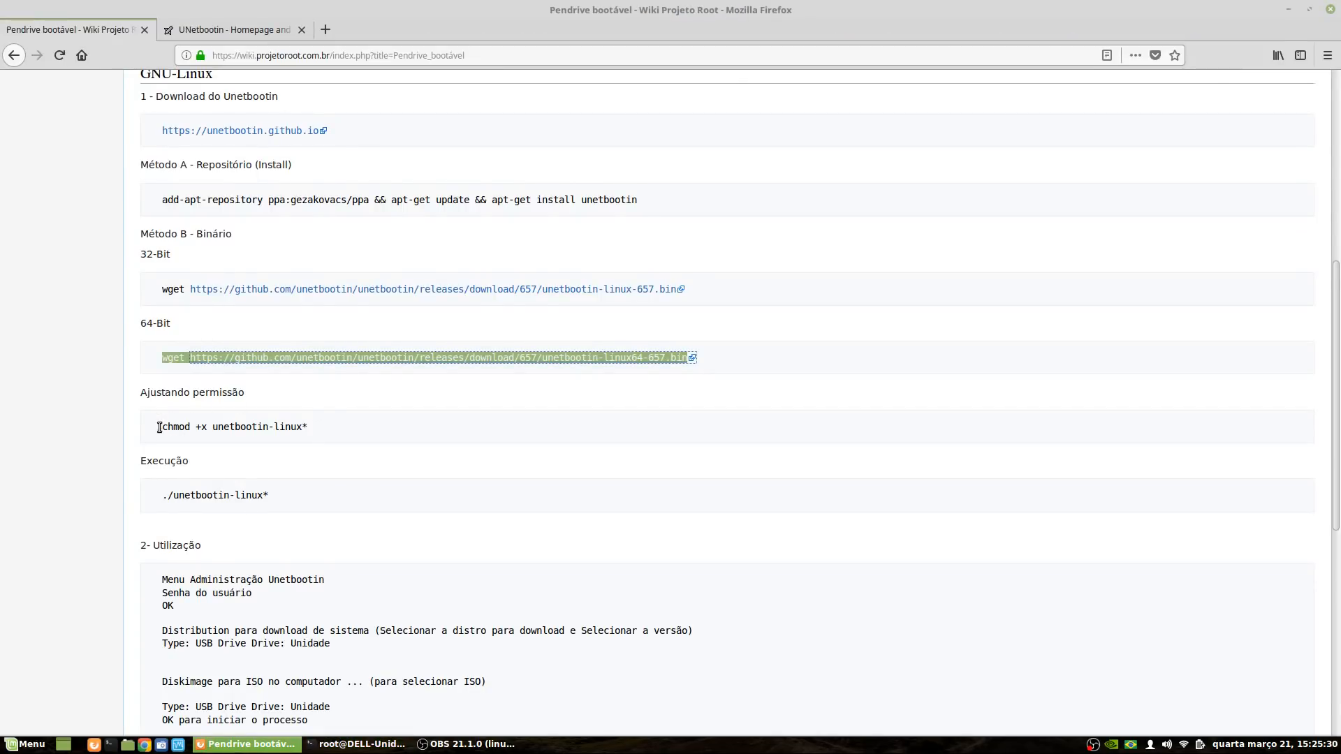
{"action": "left_click_drag", "start_coordinate": [159, 428], "coordinate": [308, 426]}
{"action": "right_click", "coordinate": [303, 438]}
{"action": "left_click", "coordinate": [305, 441]}
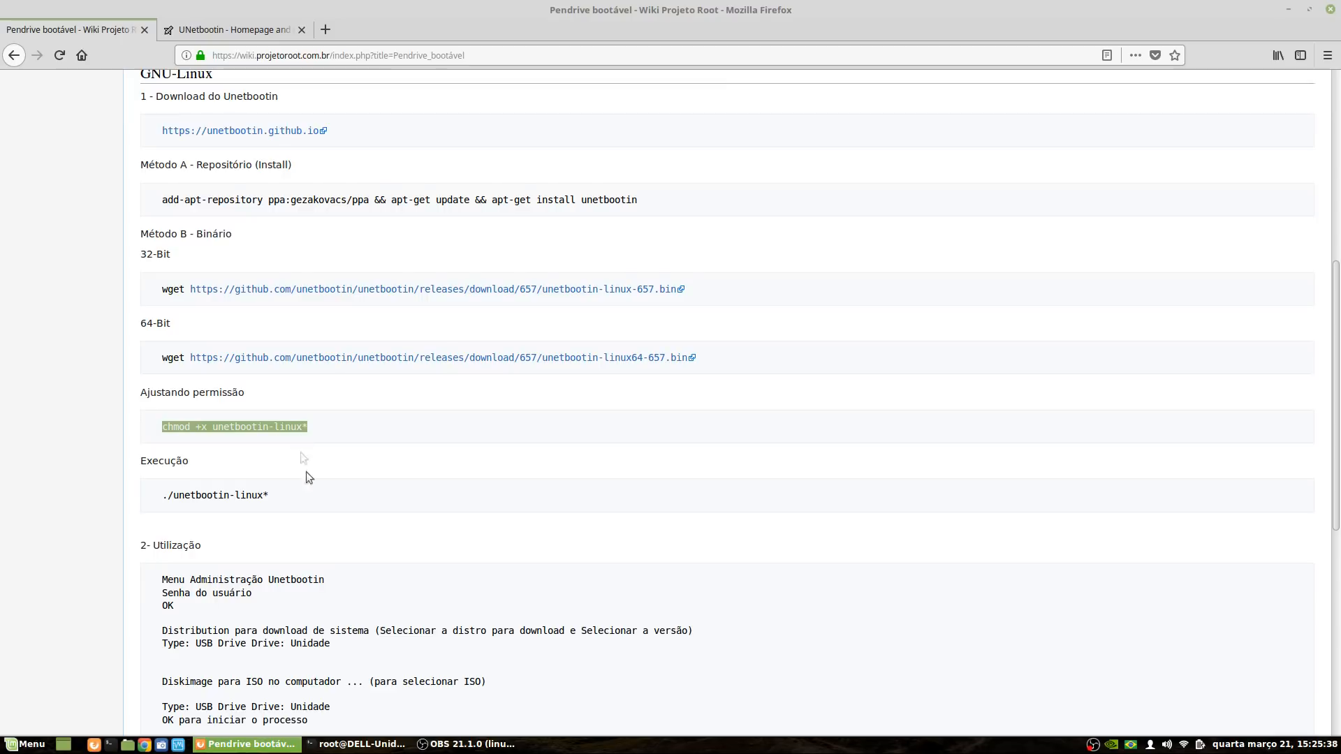
Step: Switch to the terminal and run the copied chmod +x unetbootin-linux* command in /tmp
{"action": "left_click", "coordinate": [377, 744]}
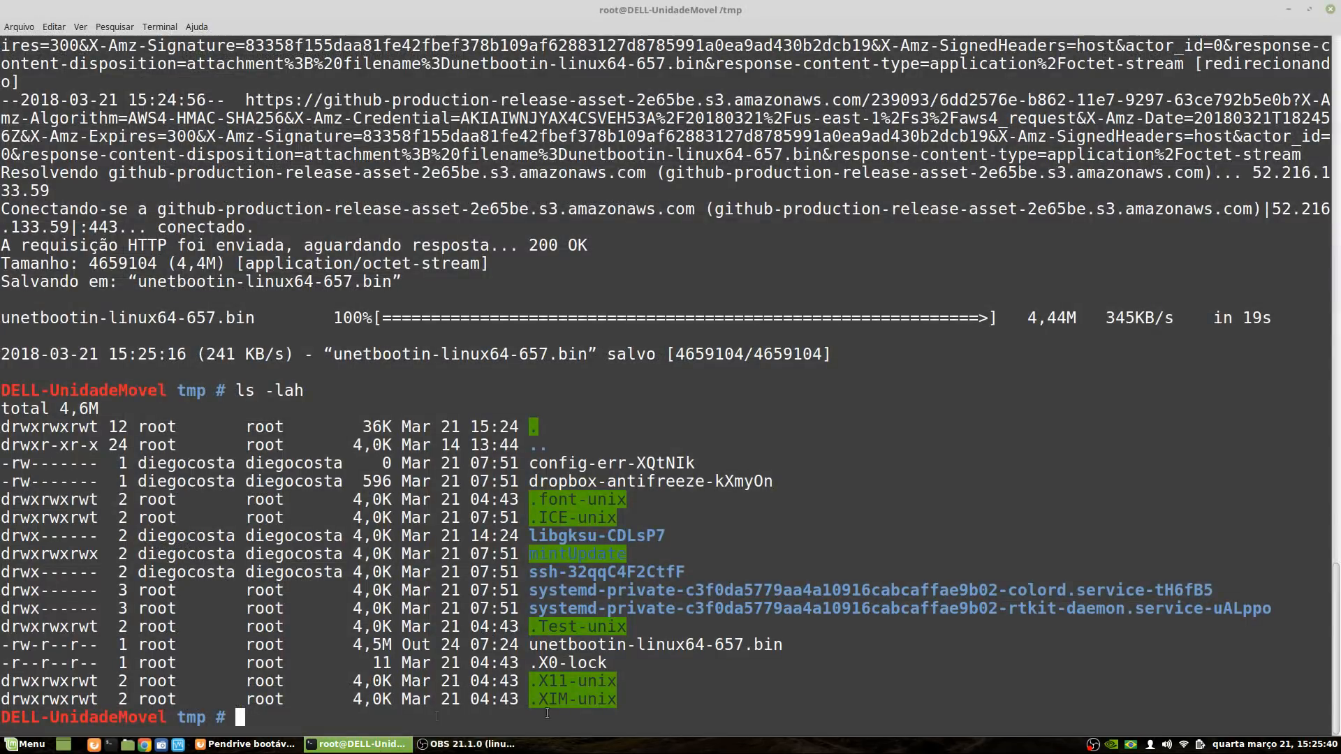
{"action": "right_click", "coordinate": [950, 494]}
{"action": "left_click", "coordinate": [972, 561]}
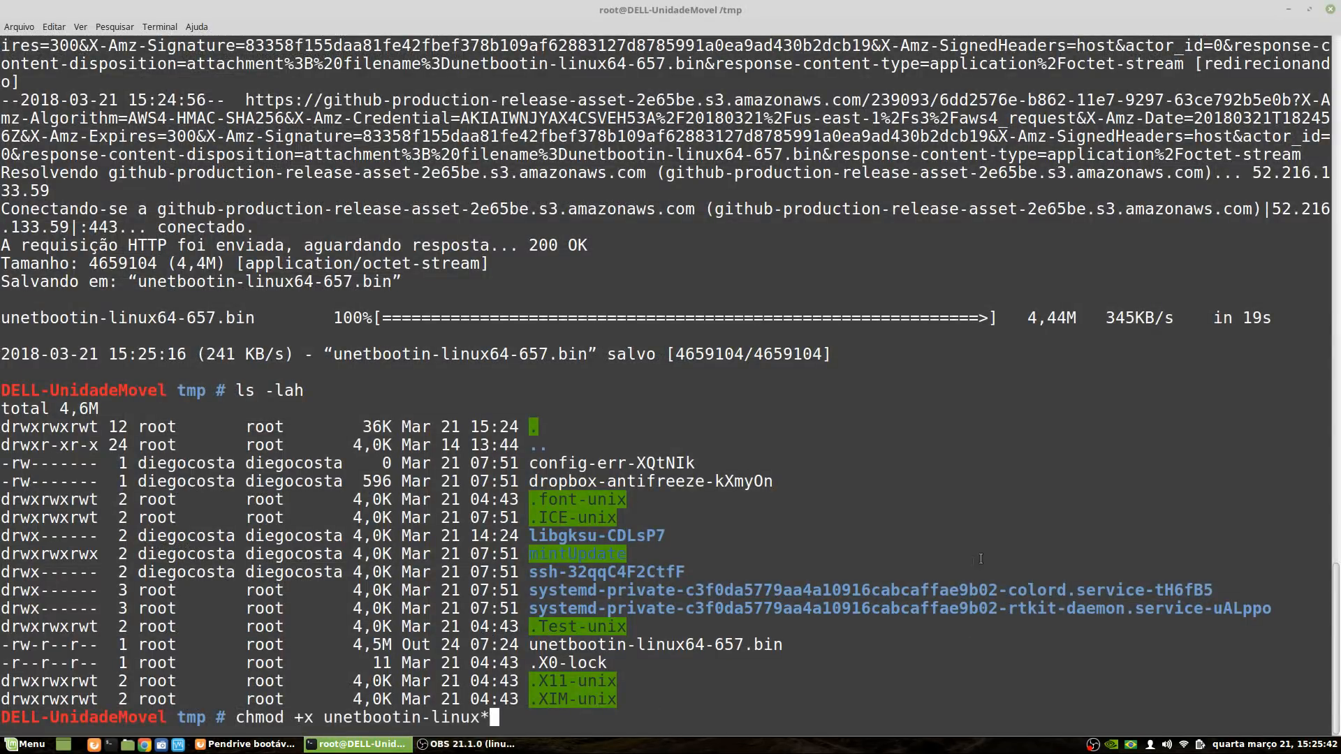
{"action": "key", "text": "Return"}
Step: List the directory with ls -lah and compare the permissions of unetbootin-linux64-657.bin before and after the chmod
{"action": "type", "text": "ls -lah"}
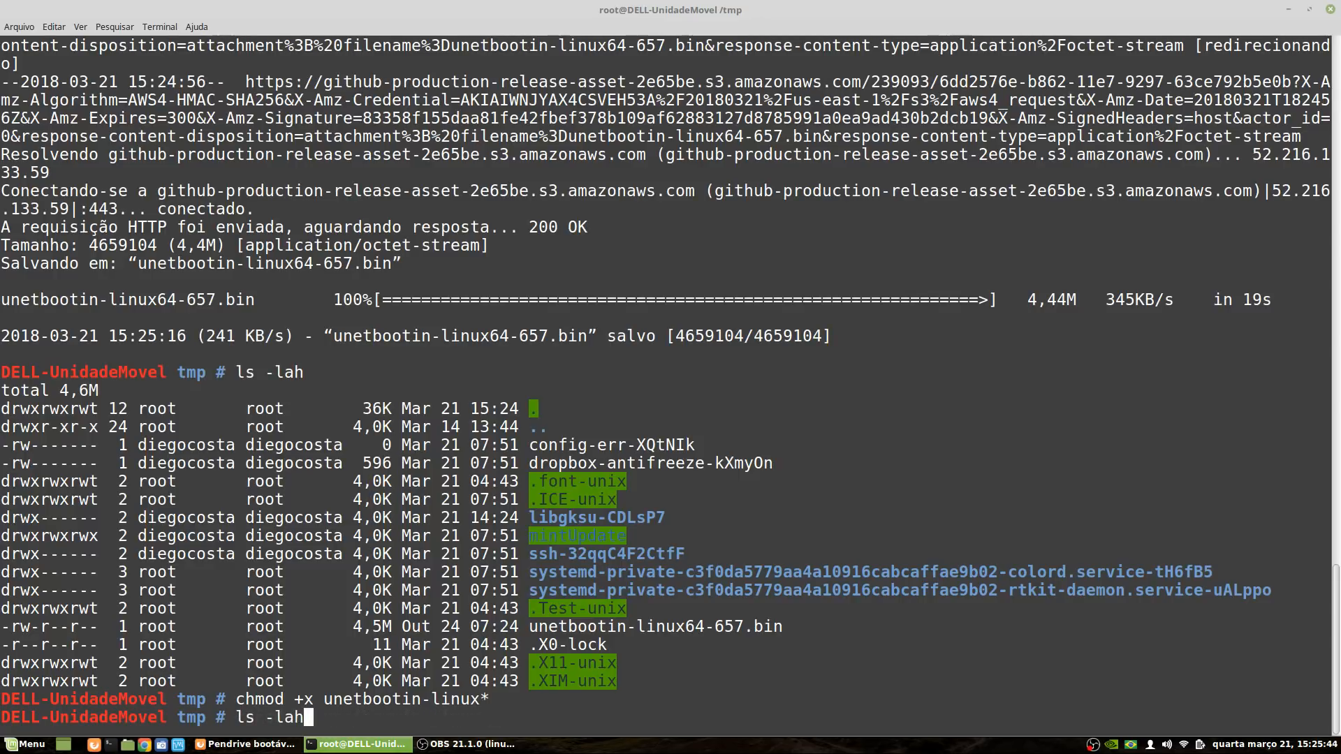
{"action": "key", "text": "Return"}
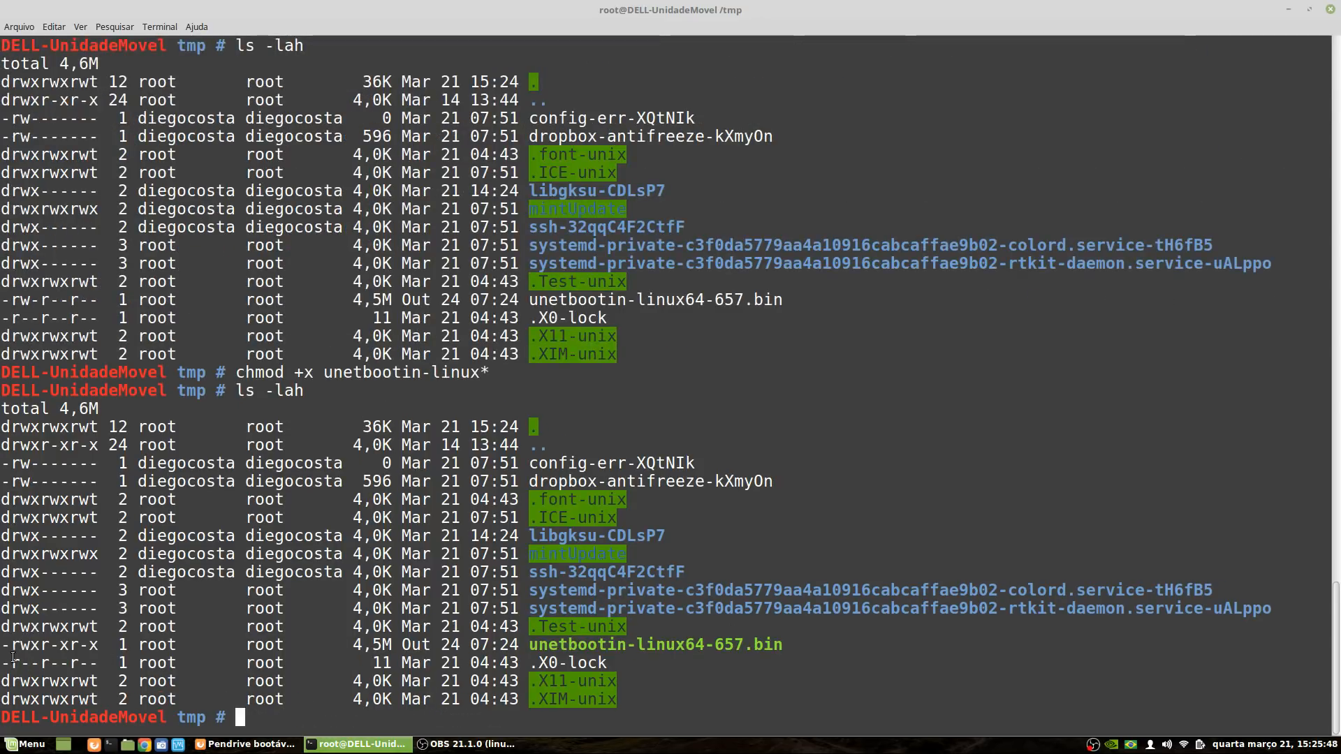
{"action": "left_click_drag", "start_coordinate": [11, 645], "coordinate": [100, 645]}
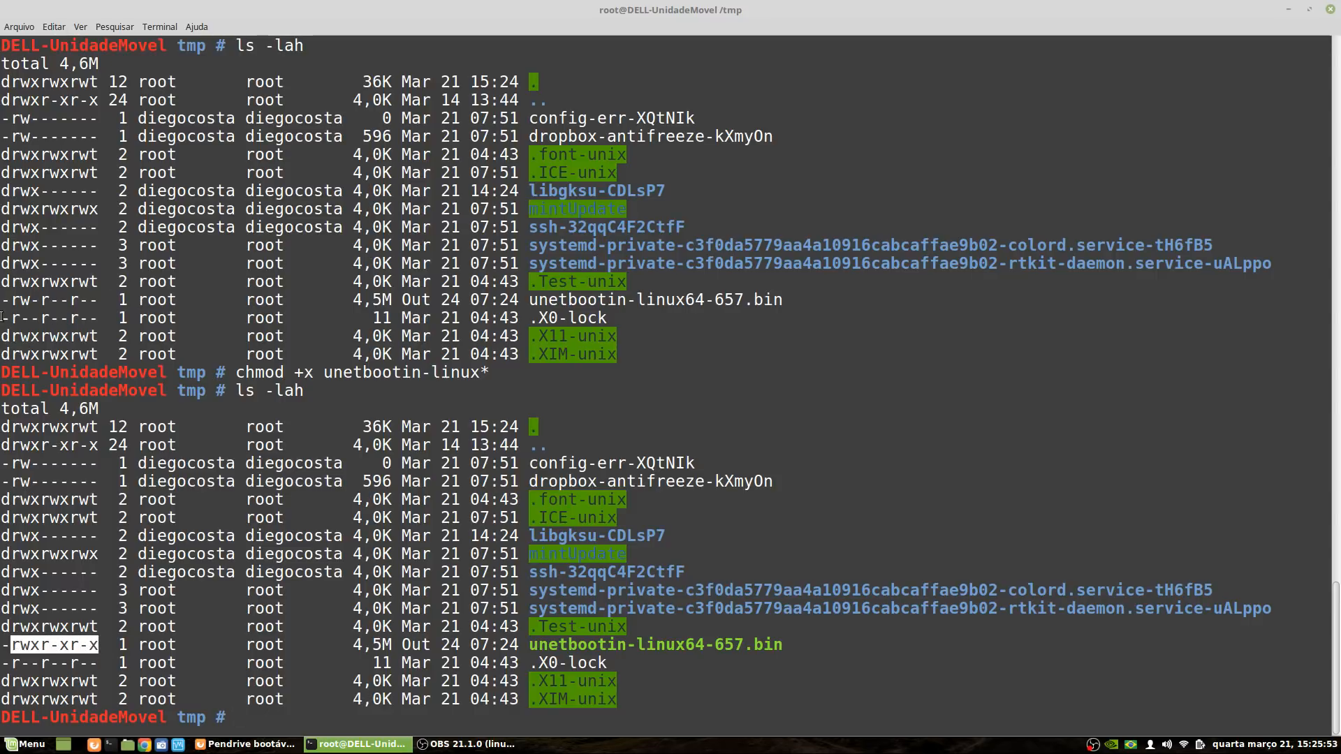
{"action": "left_click_drag", "start_coordinate": [11, 300], "coordinate": [101, 300]}
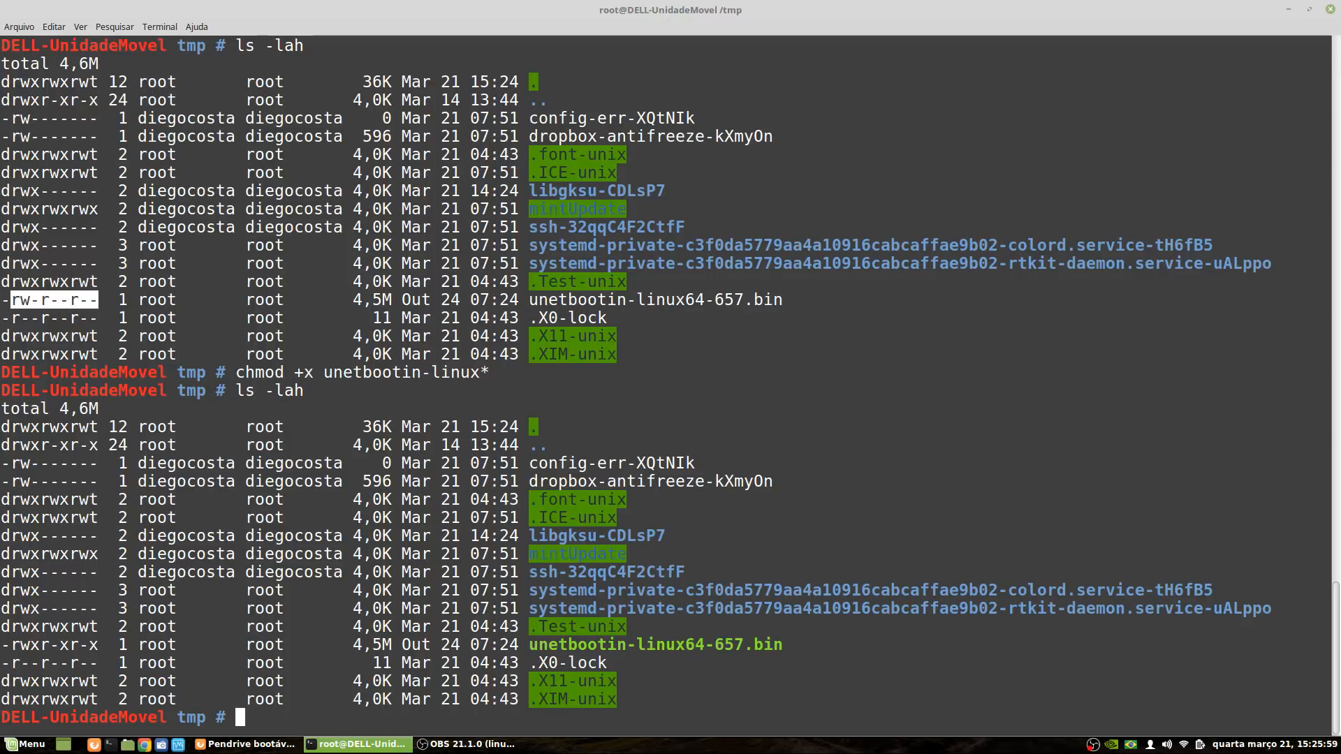
{"action": "left_click_drag", "start_coordinate": [107, 644], "coordinate": [10, 646]}
{"action": "left_click", "coordinate": [983, 691]}
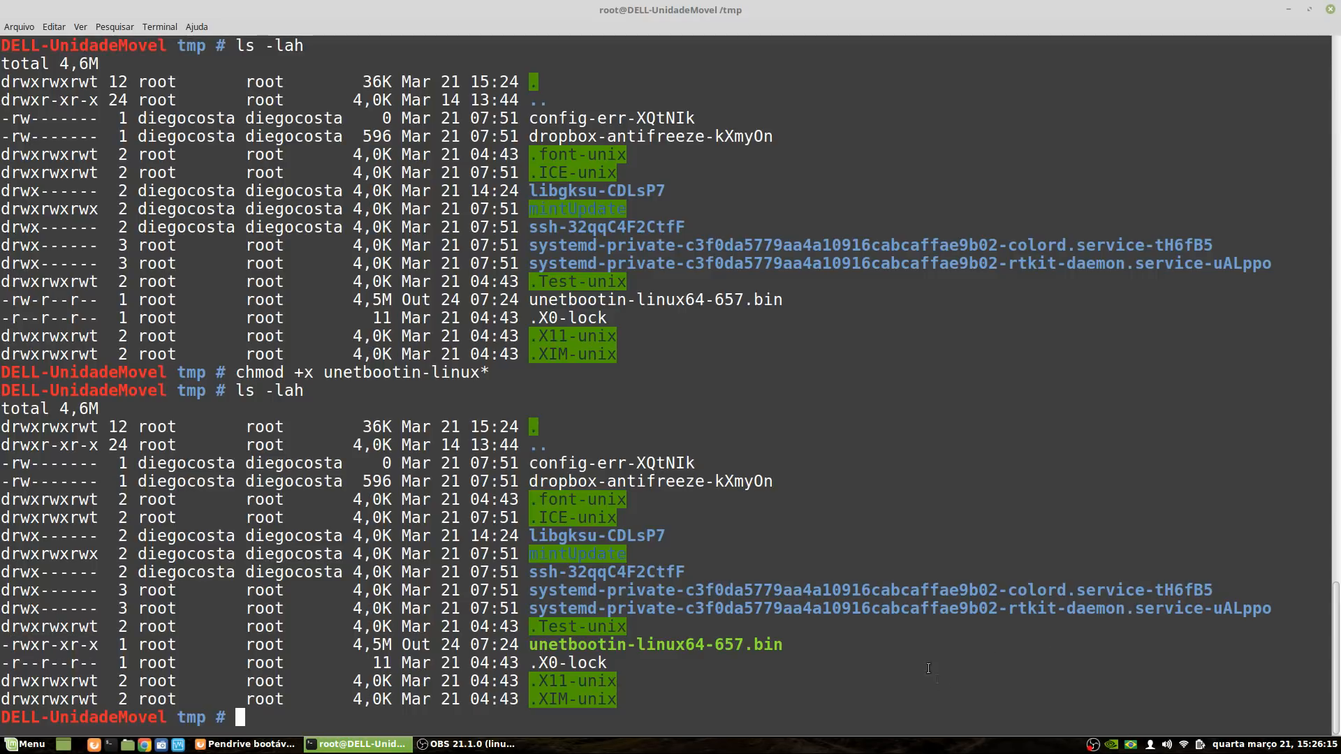
Step: Return to the wiki article in Firefox and copy ./unetbootin-linux from the Execução command
{"action": "left_click", "coordinate": [430, 744]}
{"action": "left_click", "coordinate": [245, 744]}
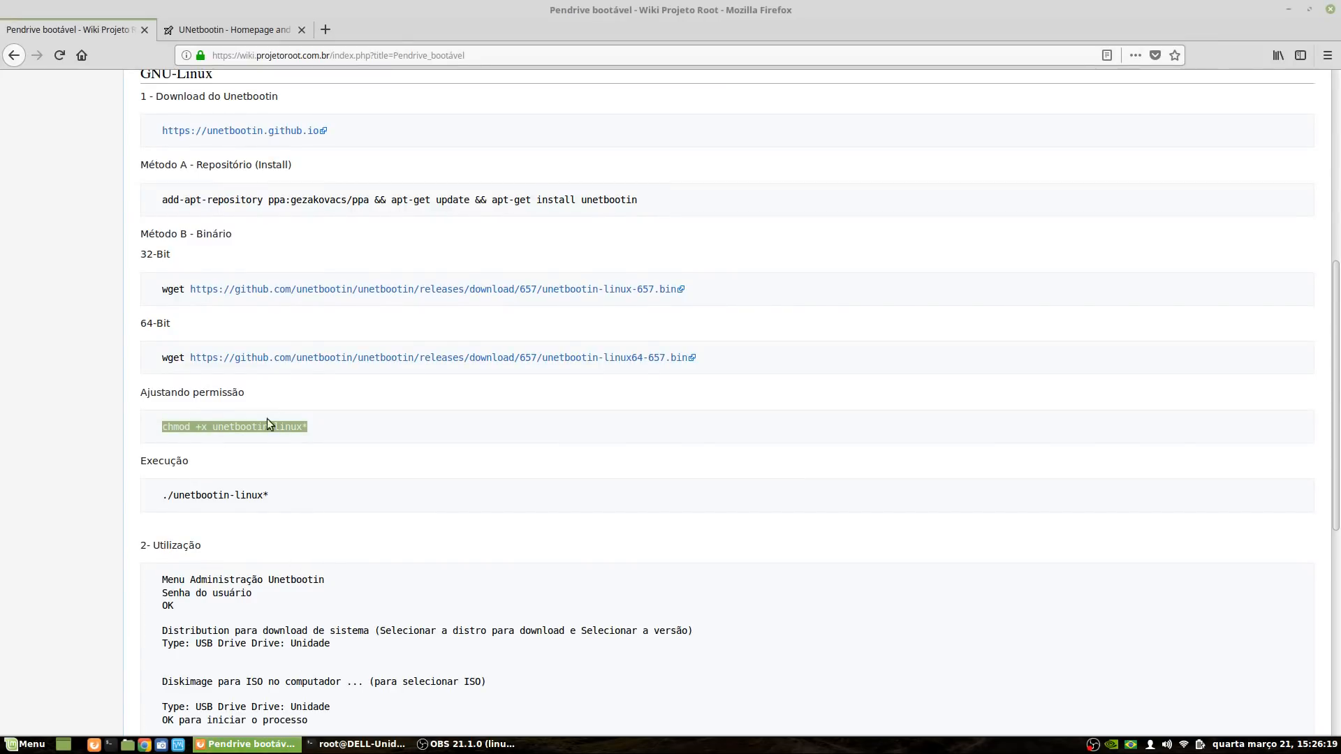
{"action": "left_click_drag", "start_coordinate": [157, 493], "coordinate": [266, 496]}
{"action": "right_click", "coordinate": [266, 498]}
{"action": "left_click", "coordinate": [286, 509]}
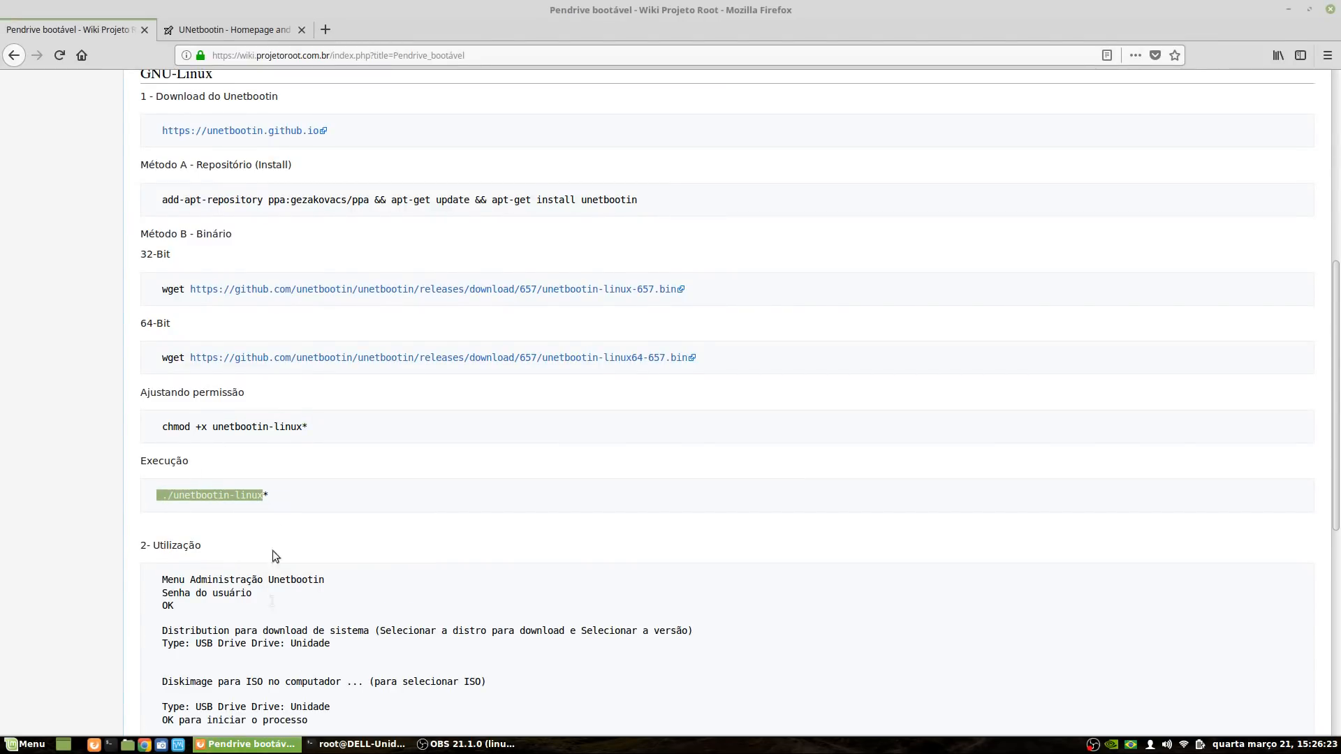
Step: Switch to the terminal and run ./unetbootin-linux64-657.bin from /tmp
{"action": "left_click", "coordinate": [398, 742]}
{"action": "right_click", "coordinate": [772, 497]}
{"action": "left_click", "coordinate": [820, 563]}
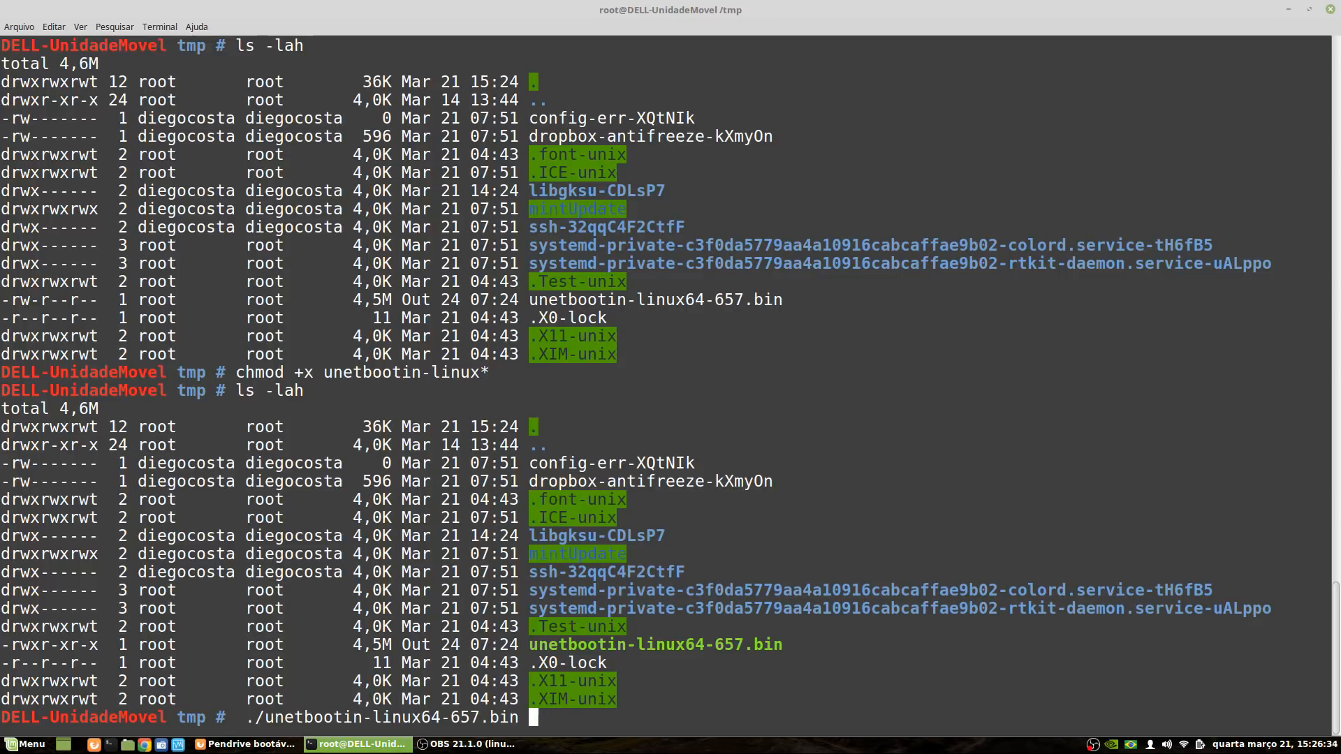
{"action": "key", "text": "Return"}
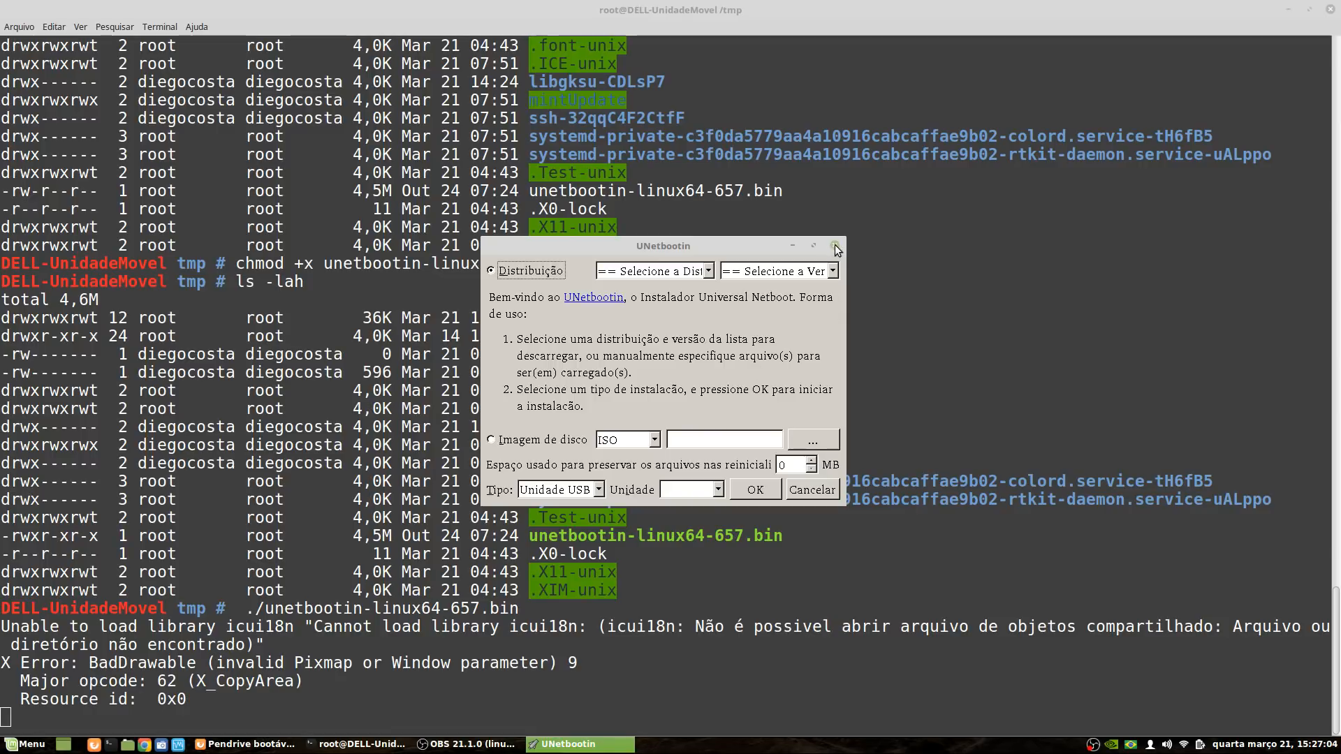
Step: Close the UNetbootin window started from the binary and clear the terminal
{"action": "left_click", "coordinate": [835, 247]}
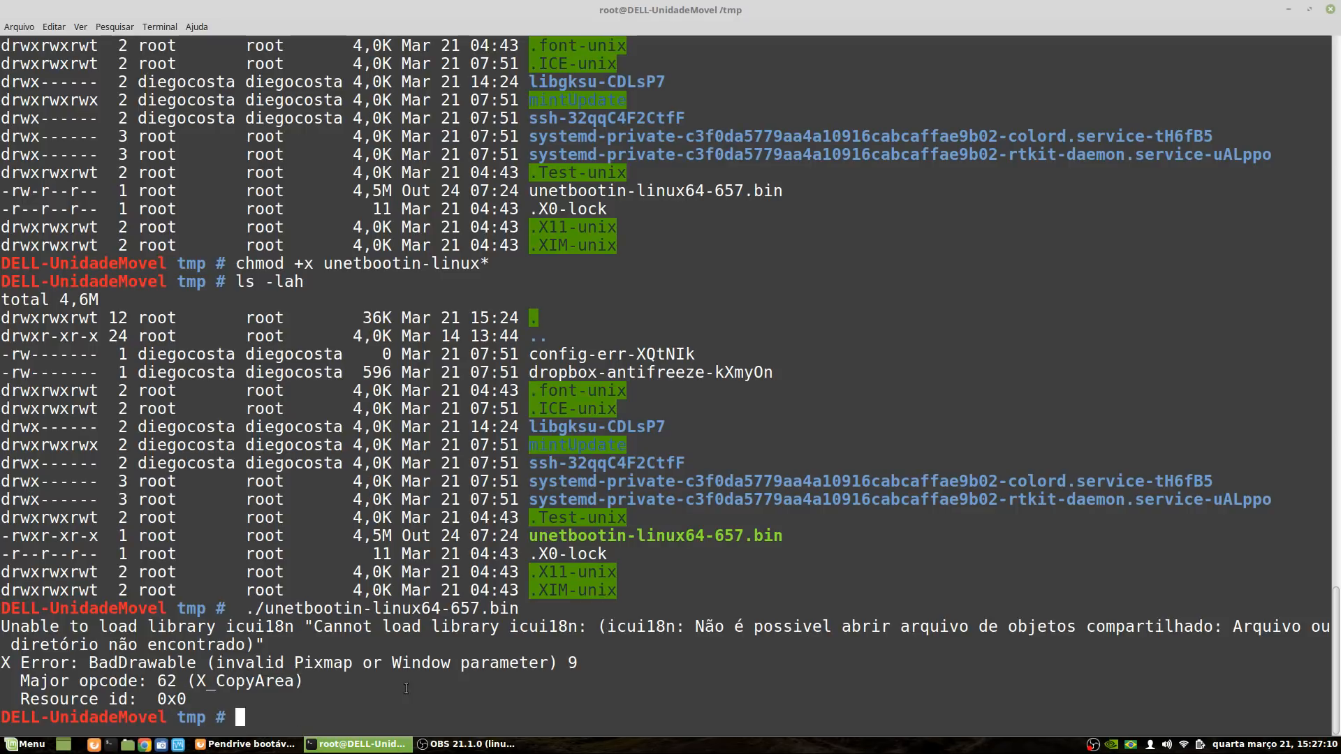
{"action": "type", "text": "clear"}
{"action": "key", "text": "Return"}
Step: Return to the wiki in Firefox and review the repository and binary installation methods, then the 2- Utilização section
{"action": "key", "text": "alt+Tab"}
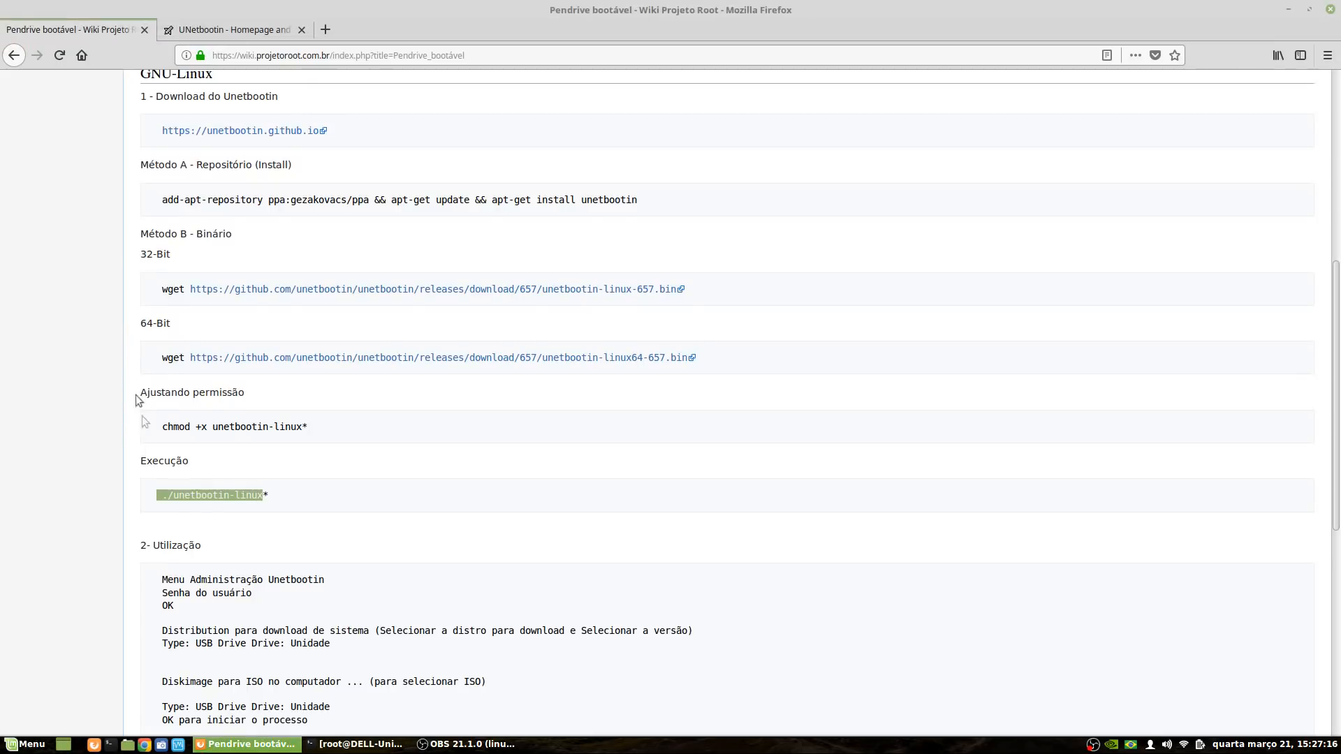
{"action": "scroll", "coordinate": [161, 200], "scroll_direction": "up", "scroll_amount": 2}
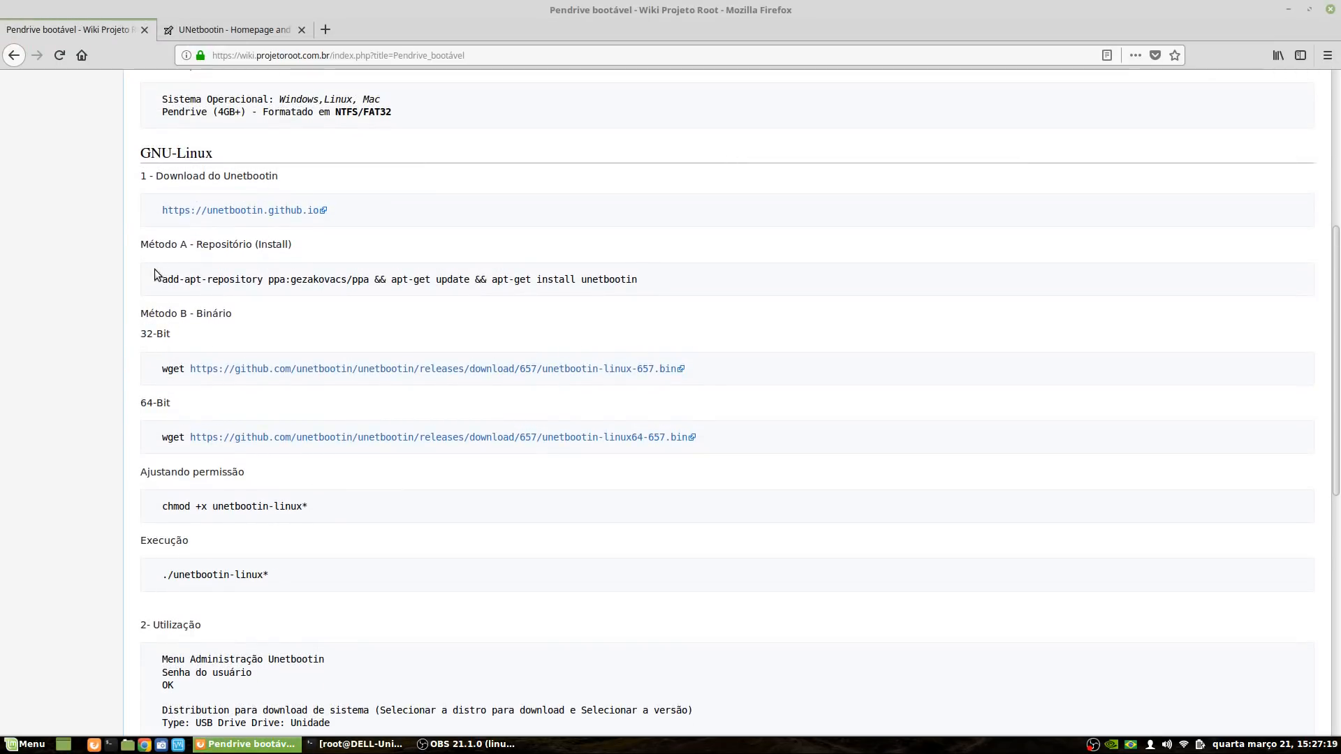
{"action": "left_click_drag", "start_coordinate": [153, 271], "coordinate": [552, 297]}
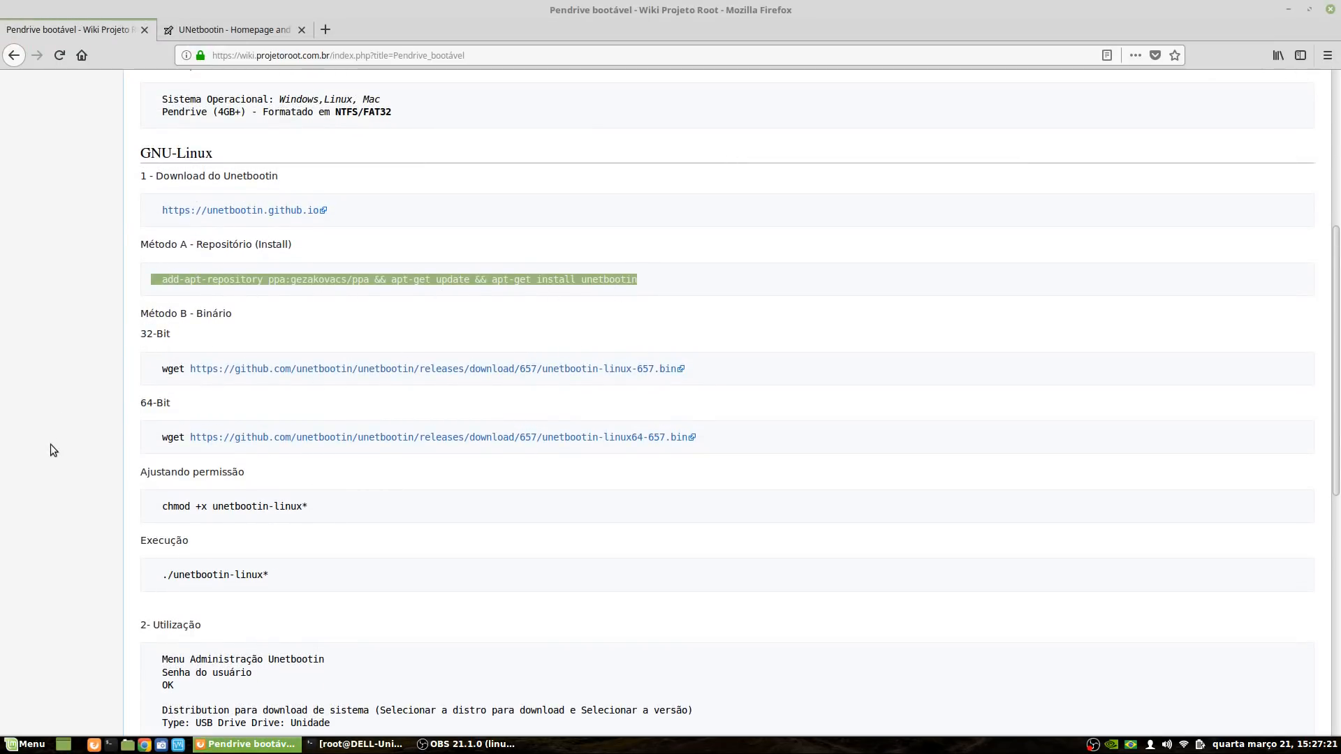
{"action": "scroll", "coordinate": [98, 411], "scroll_direction": "down", "scroll_amount": 4}
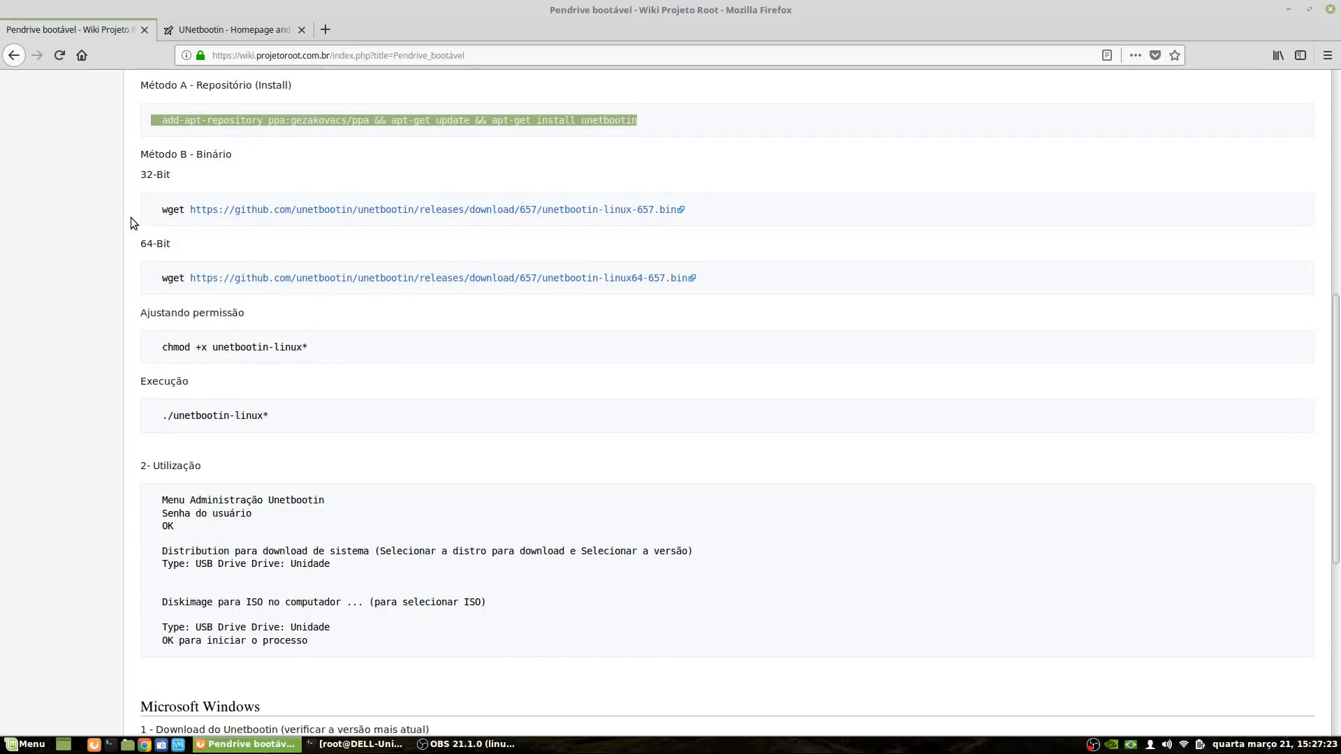
{"action": "left_click_drag", "start_coordinate": [132, 155], "coordinate": [246, 156]}
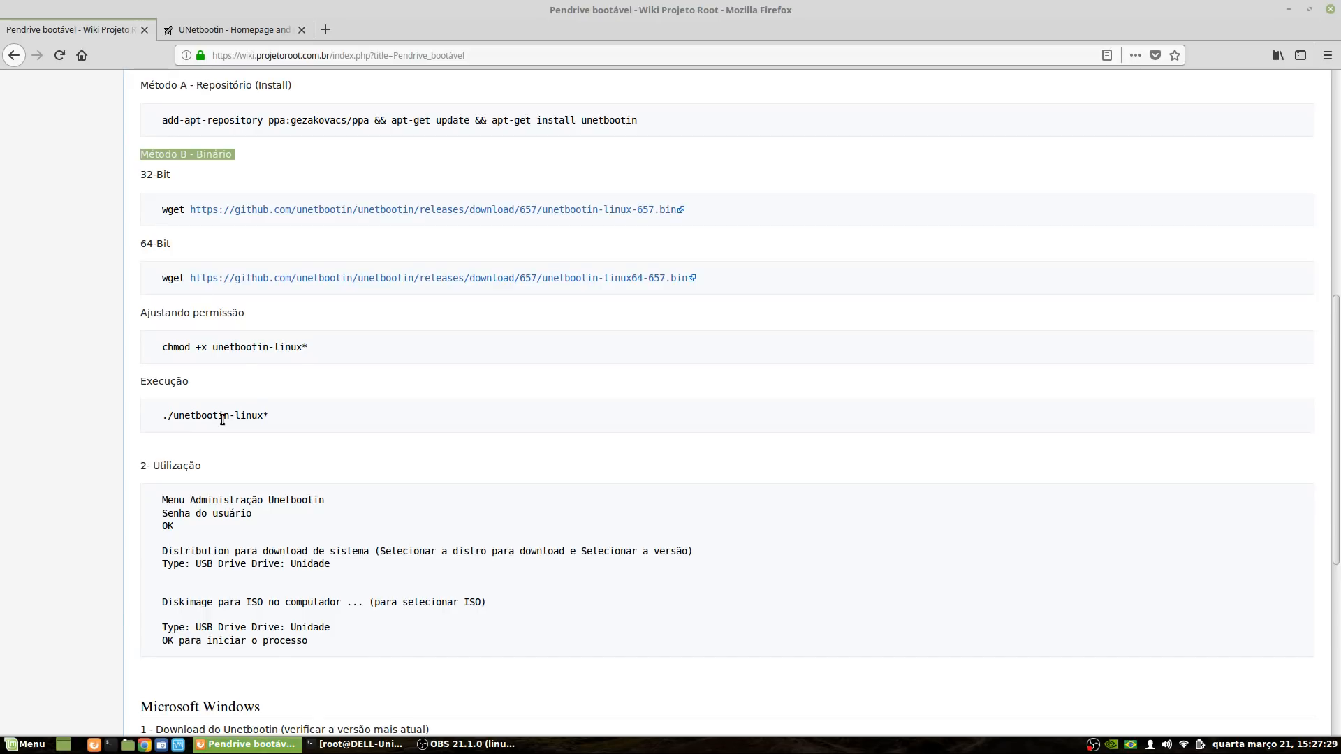
{"action": "scroll", "coordinate": [217, 412], "scroll_direction": "up", "scroll_amount": 3}
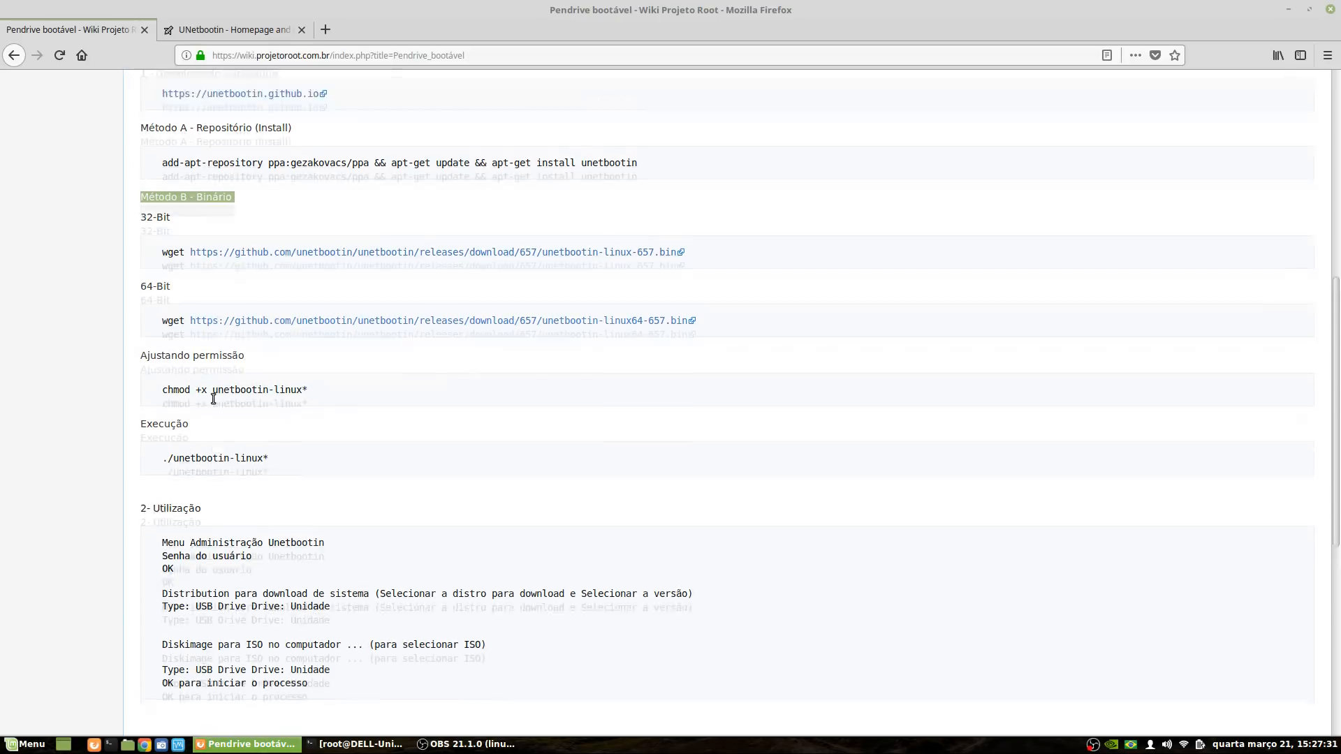
{"action": "left_click", "coordinate": [83, 347]}
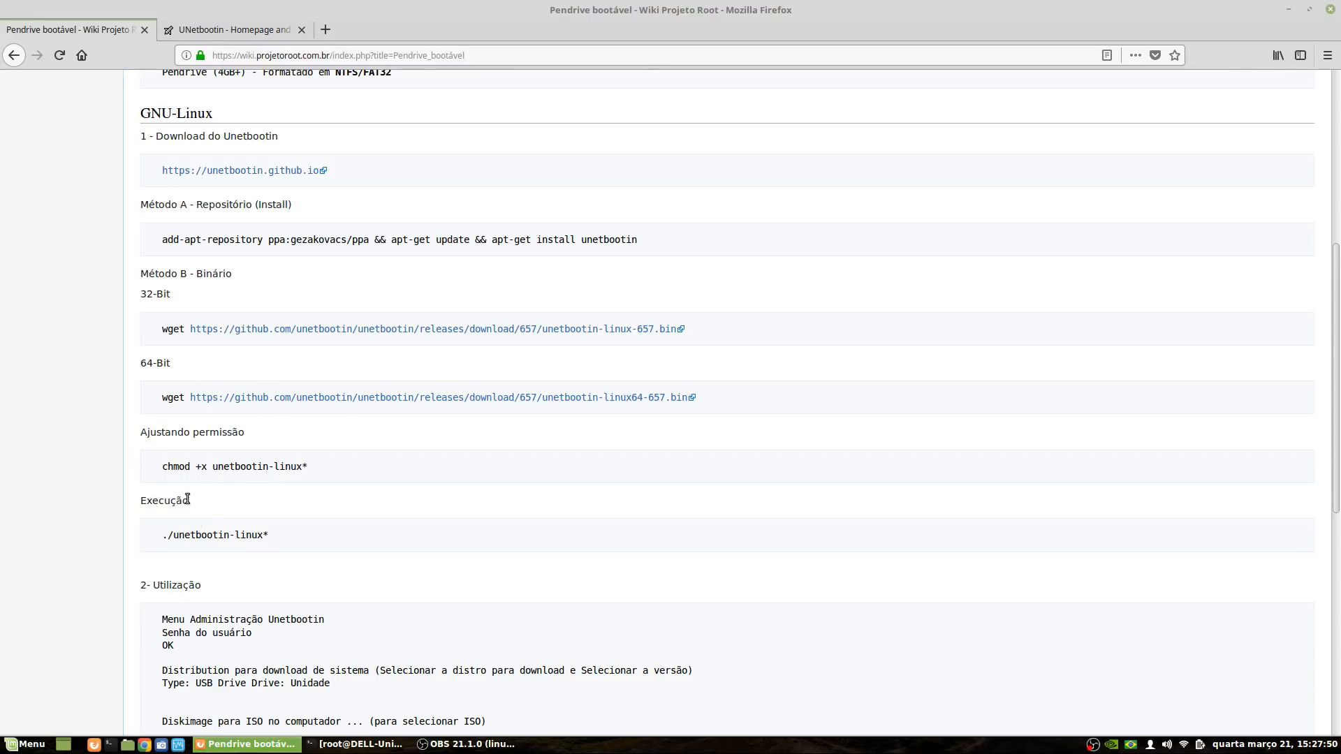
{"action": "scroll", "coordinate": [182, 500], "scroll_direction": "down", "scroll_amount": 8}
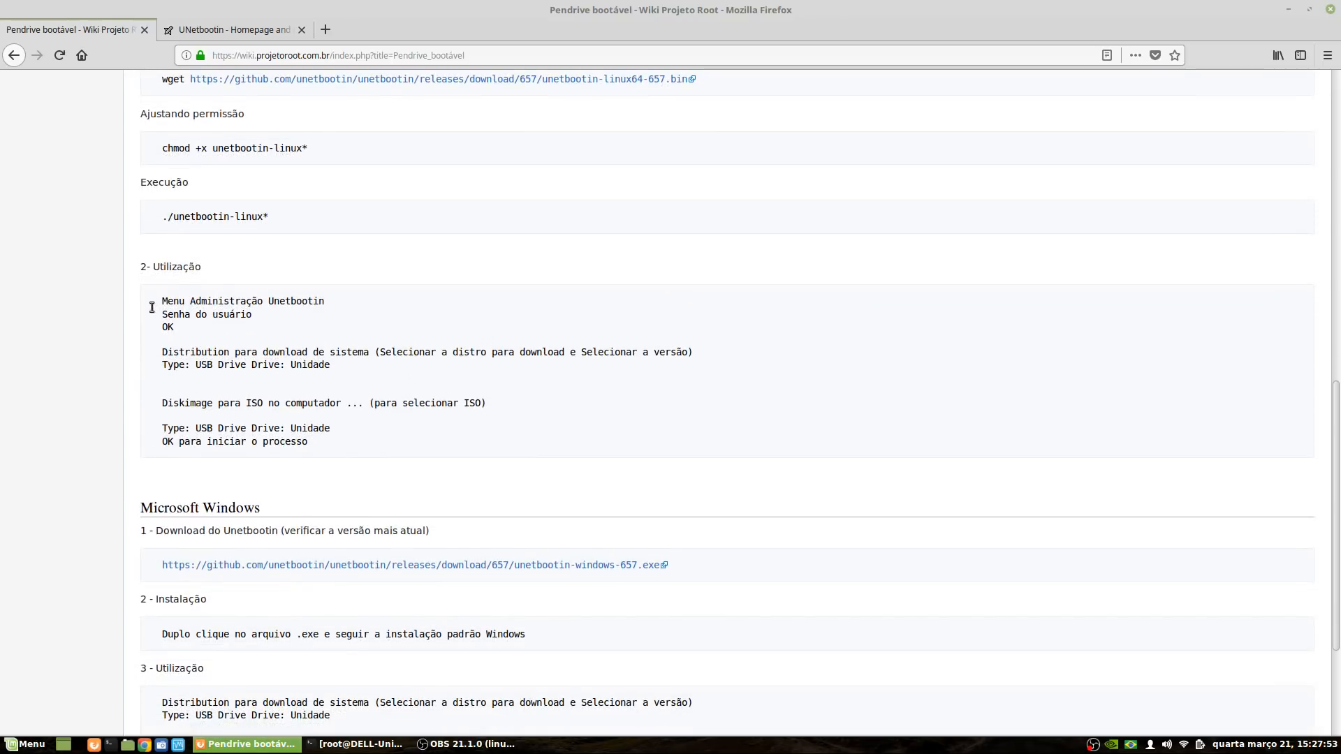
Step: Launch the installed UNetbootin from the Administração applications, entering the user password and dismissing the extlinux warning
{"action": "left_click", "coordinate": [6, 747]}
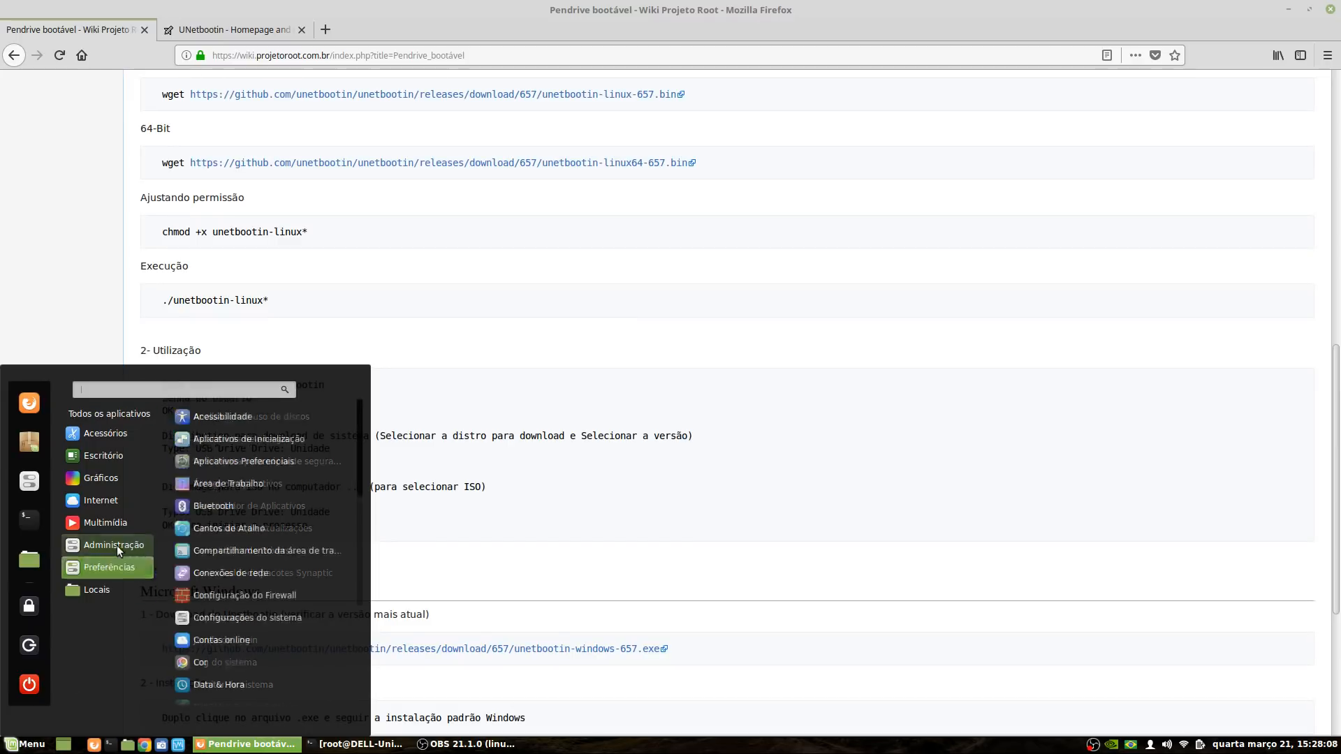
{"action": "mouse_move", "coordinate": [116, 545]}
{"action": "scroll", "coordinate": [241, 621], "scroll_direction": "down", "scroll_amount": 4}
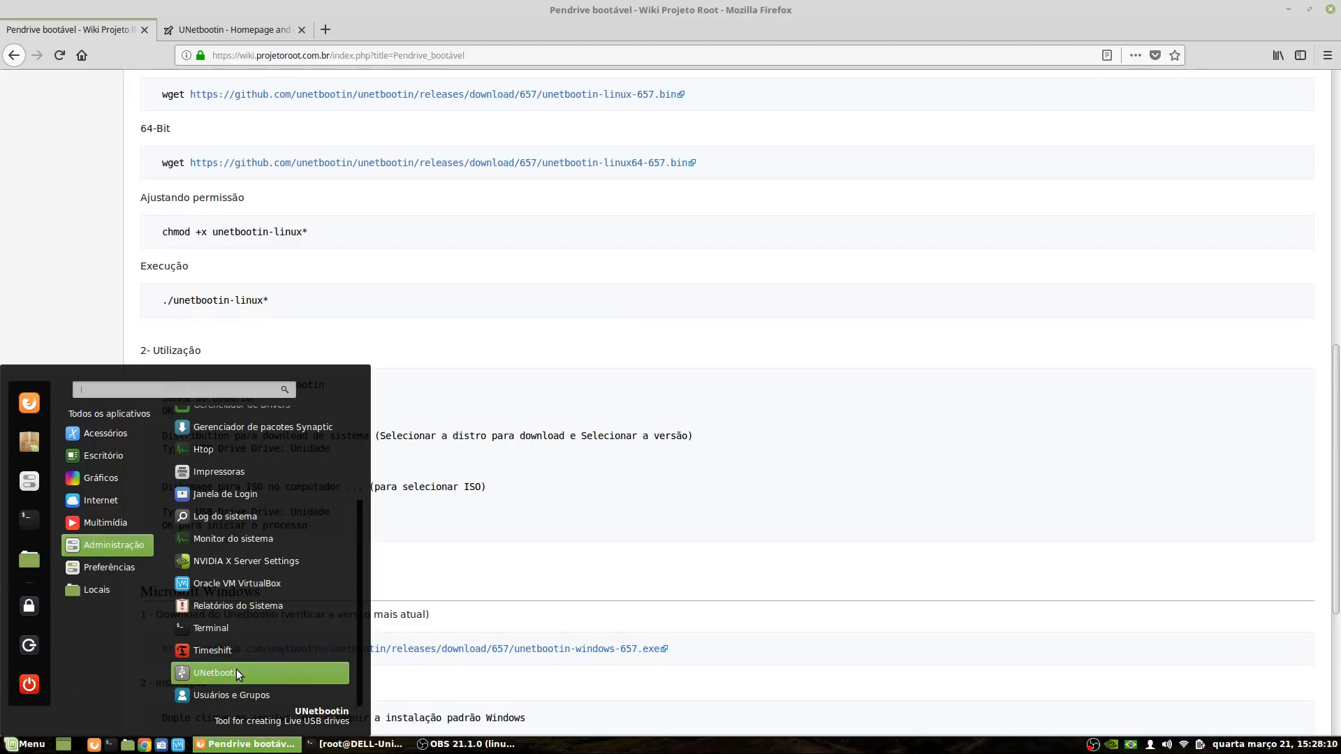
{"action": "left_click", "coordinate": [238, 672]}
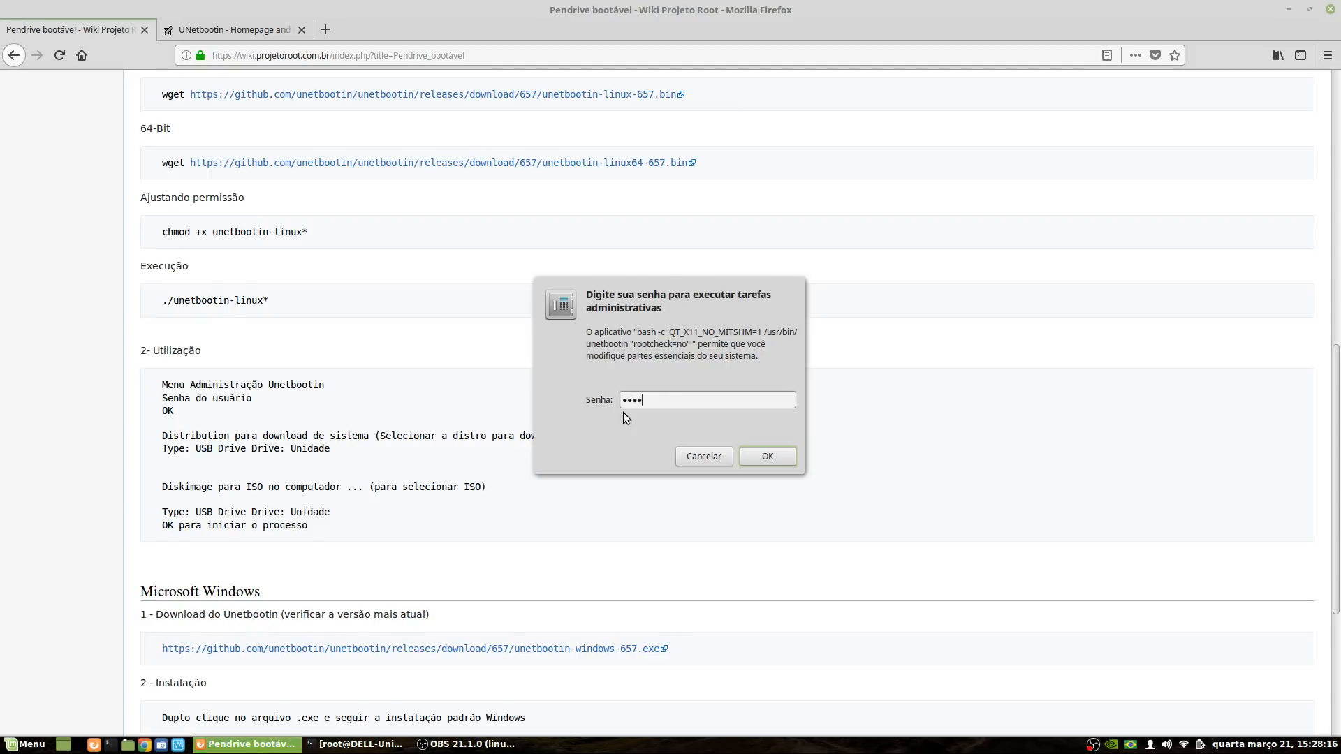
{"action": "key", "text": "Return"}
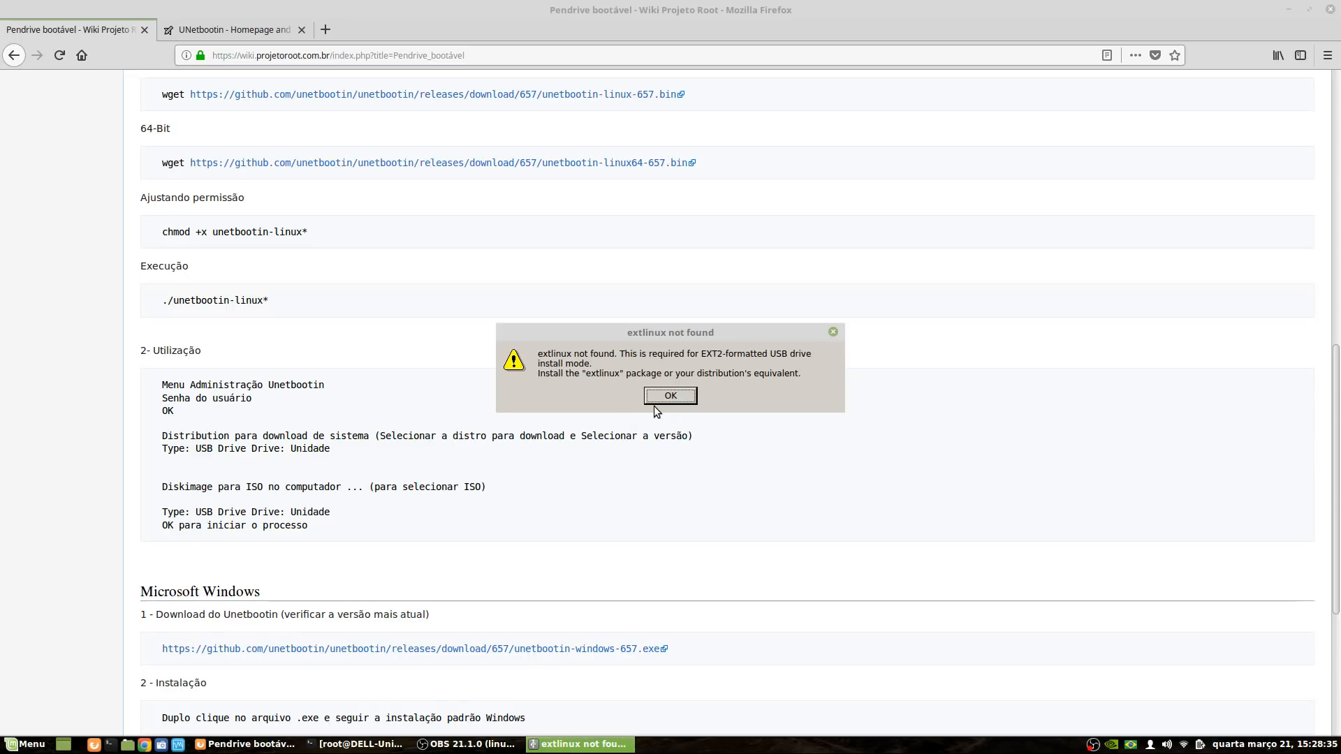
{"action": "left_click", "coordinate": [671, 396]}
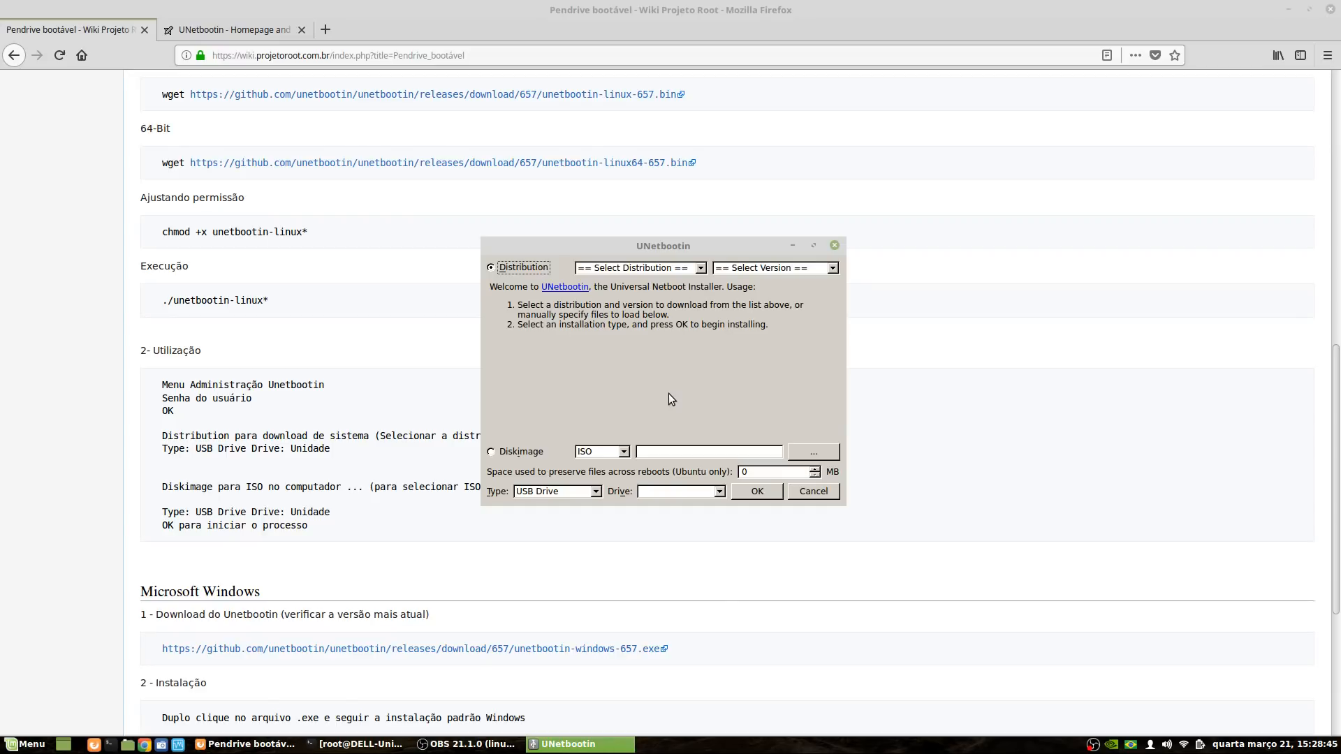
Step: Look through the full list of supported distributions in UNetbootin, without choosing one
{"action": "left_click_drag", "start_coordinate": [585, 245], "coordinate": [602, 197]}
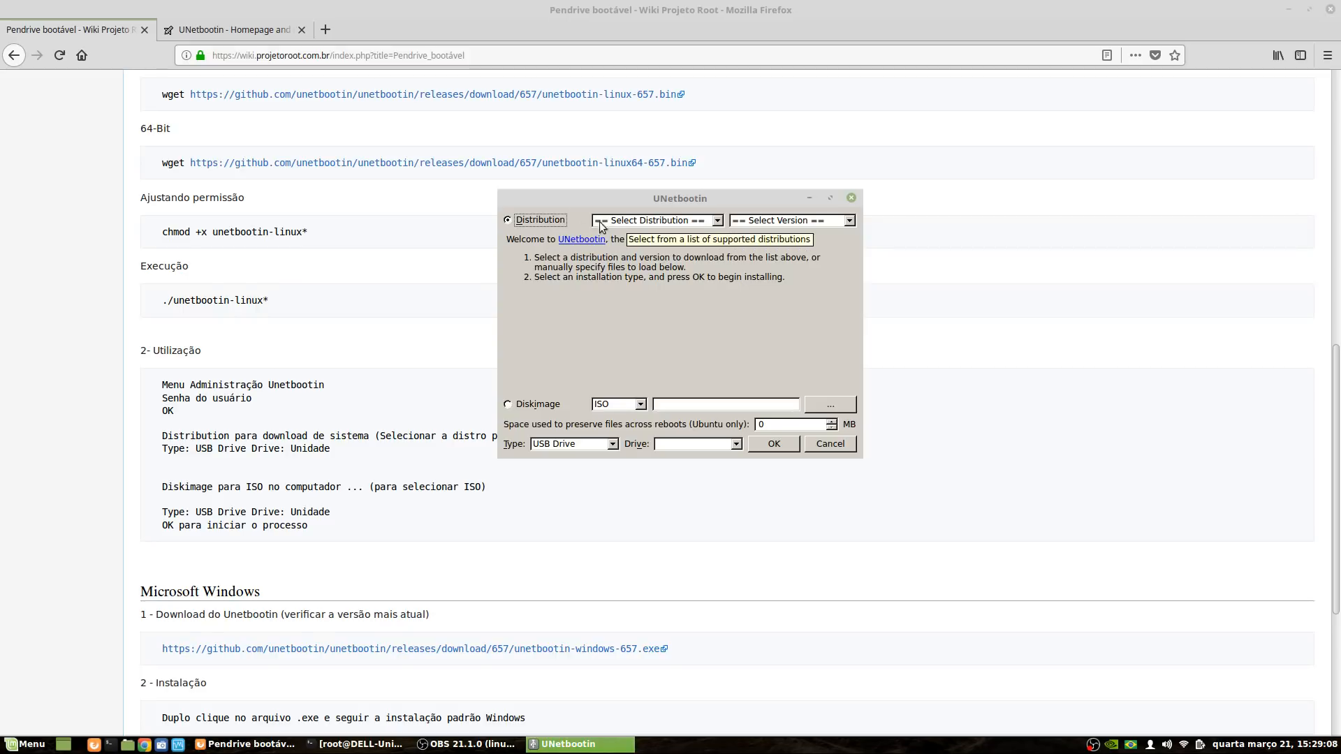
{"action": "left_click", "coordinate": [703, 222]}
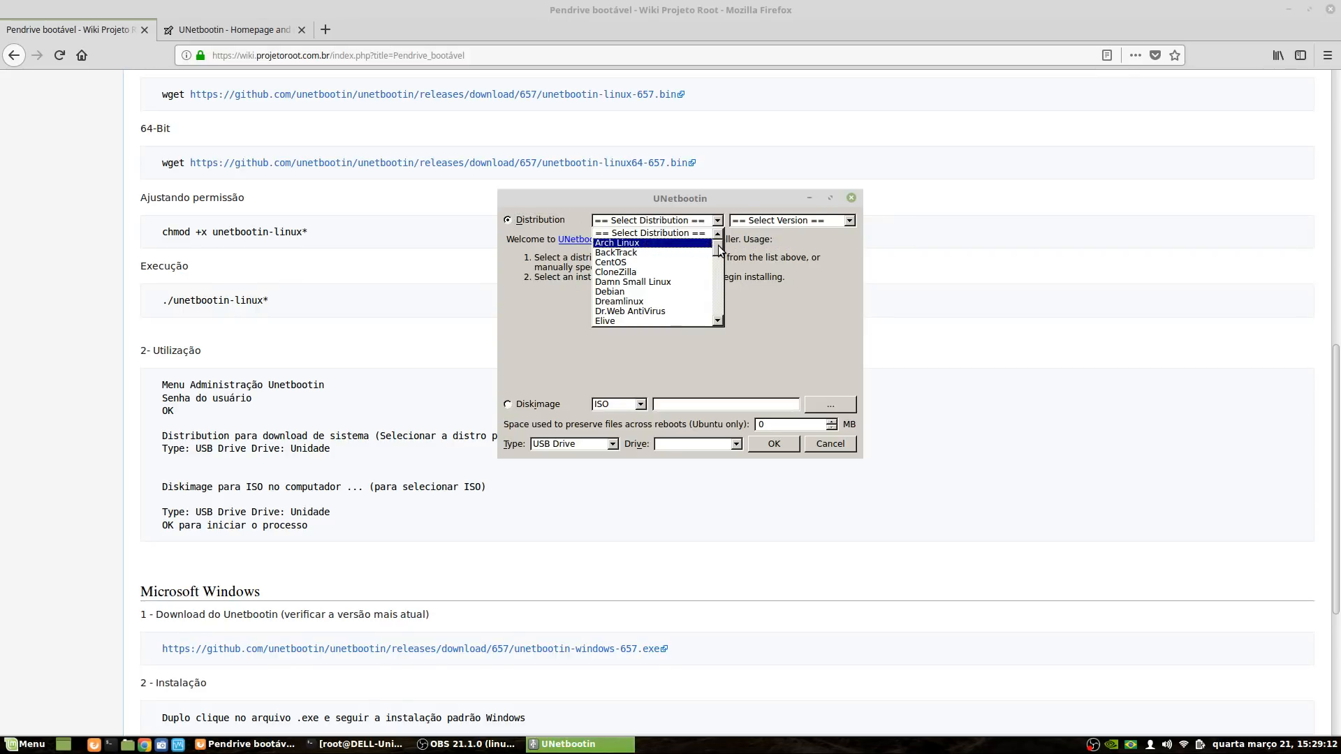
{"action": "left_click", "coordinate": [715, 319]}
{"action": "left_click", "coordinate": [716, 319]}
{"action": "left_click", "coordinate": [715, 320]}
{"action": "left_click", "coordinate": [715, 320]}
{"action": "left_click", "coordinate": [716, 319]}
{"action": "left_click", "coordinate": [716, 319]}
{"action": "left_click", "coordinate": [716, 320]}
{"action": "left_click", "coordinate": [716, 319]}
{"action": "left_click", "coordinate": [716, 319]}
{"action": "left_click", "coordinate": [716, 319]}
{"action": "left_click", "coordinate": [716, 319]}
{"action": "left_click", "coordinate": [716, 319]}
{"action": "left_click", "coordinate": [715, 319]}
{"action": "left_click", "coordinate": [715, 319]}
{"action": "left_click", "coordinate": [716, 320]}
{"action": "left_click", "coordinate": [715, 319]}
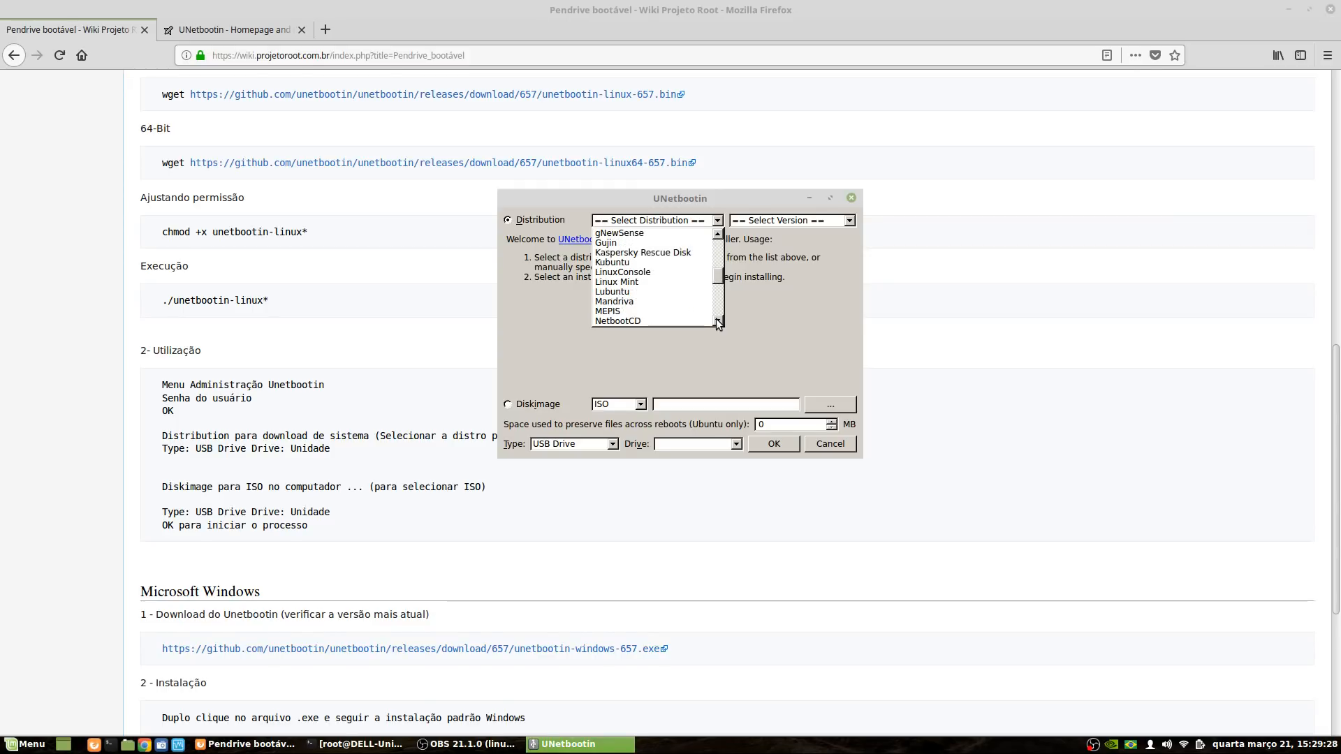
{"action": "left_click", "coordinate": [716, 319]}
{"action": "left_click", "coordinate": [716, 319]}
{"action": "left_click", "coordinate": [715, 320]}
{"action": "left_click", "coordinate": [716, 319]}
{"action": "left_click", "coordinate": [716, 319]}
{"action": "left_click", "coordinate": [715, 319]}
{"action": "left_click", "coordinate": [716, 319]}
{"action": "left_click", "coordinate": [715, 320]}
{"action": "left_click", "coordinate": [716, 319]}
{"action": "left_click", "coordinate": [716, 319]}
{"action": "left_click", "coordinate": [715, 319]}
{"action": "left_click", "coordinate": [716, 319]}
{"action": "left_click", "coordinate": [715, 319]}
{"action": "left_click", "coordinate": [716, 319]}
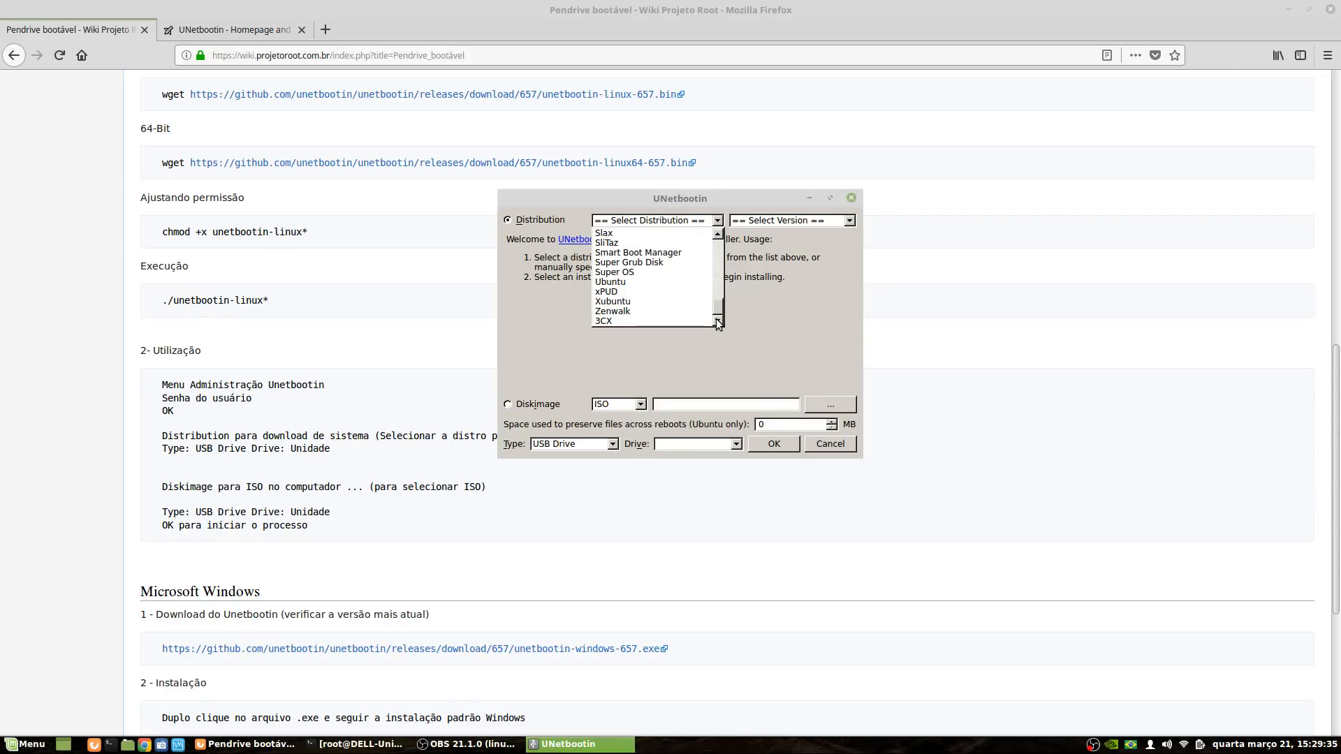
{"action": "left_click", "coordinate": [762, 367]}
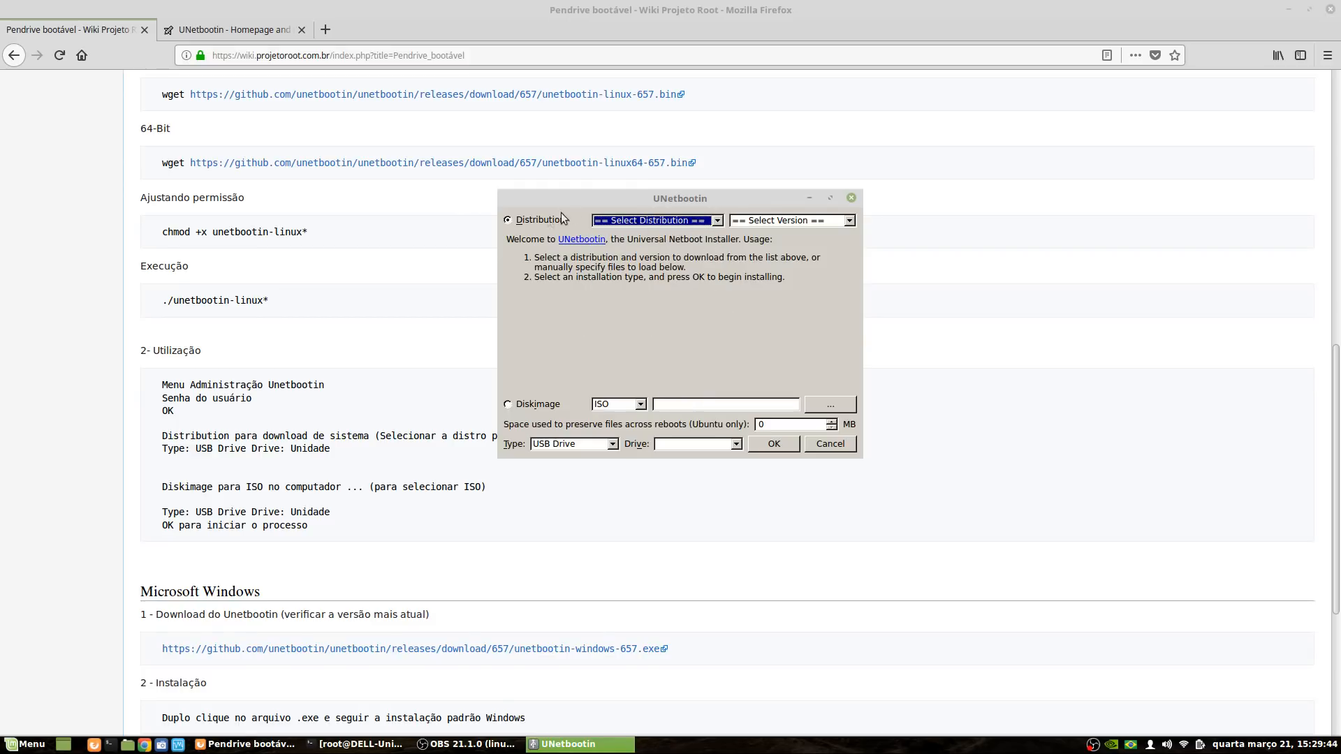
Step: Select CentOS as the distribution and check its available versions, keeping 6_Live
{"action": "left_click", "coordinate": [672, 222]}
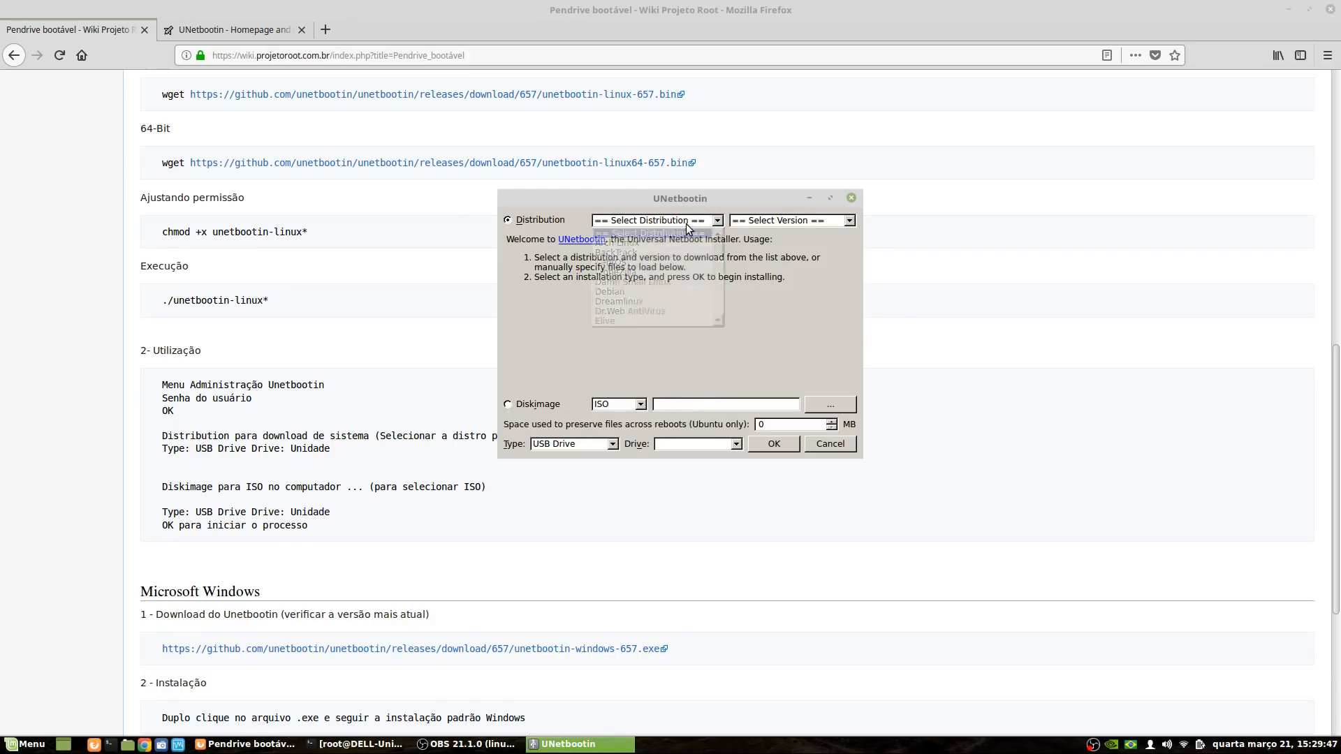
{"action": "left_click", "coordinate": [632, 266]}
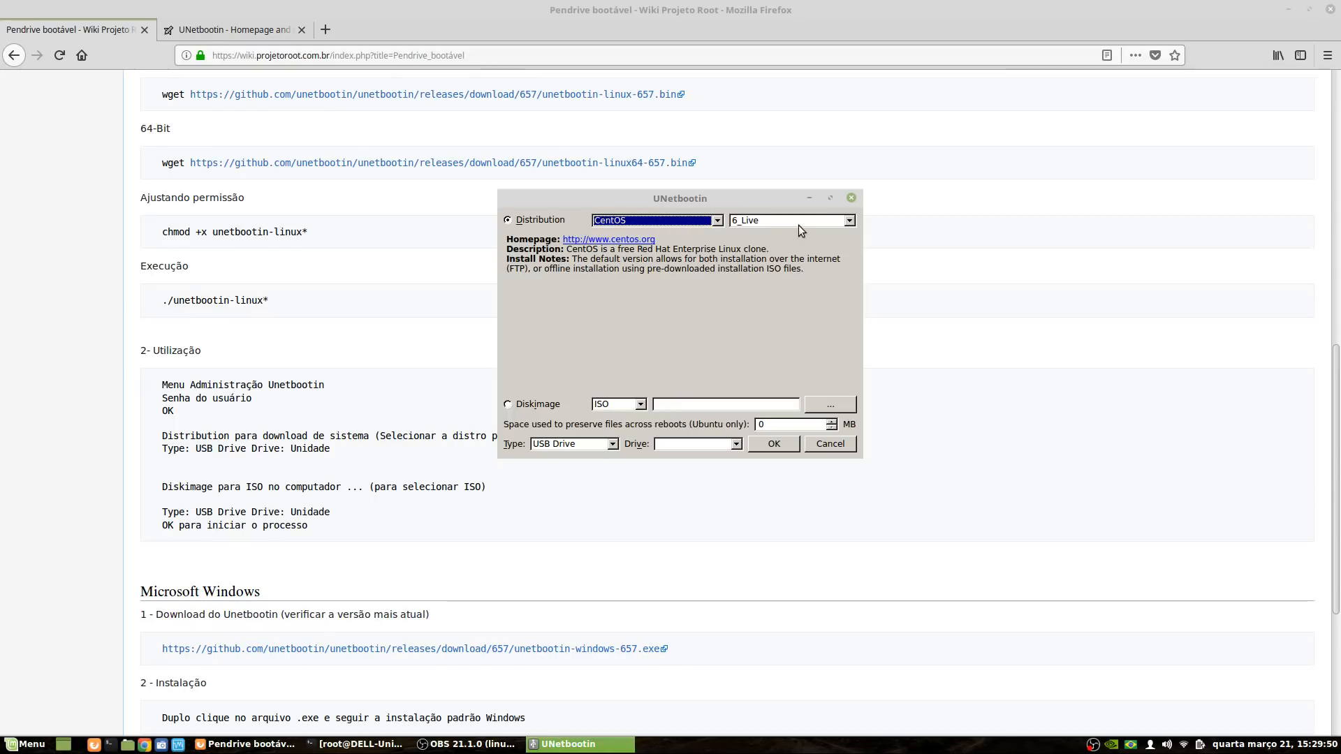
{"action": "left_click", "coordinate": [775, 222]}
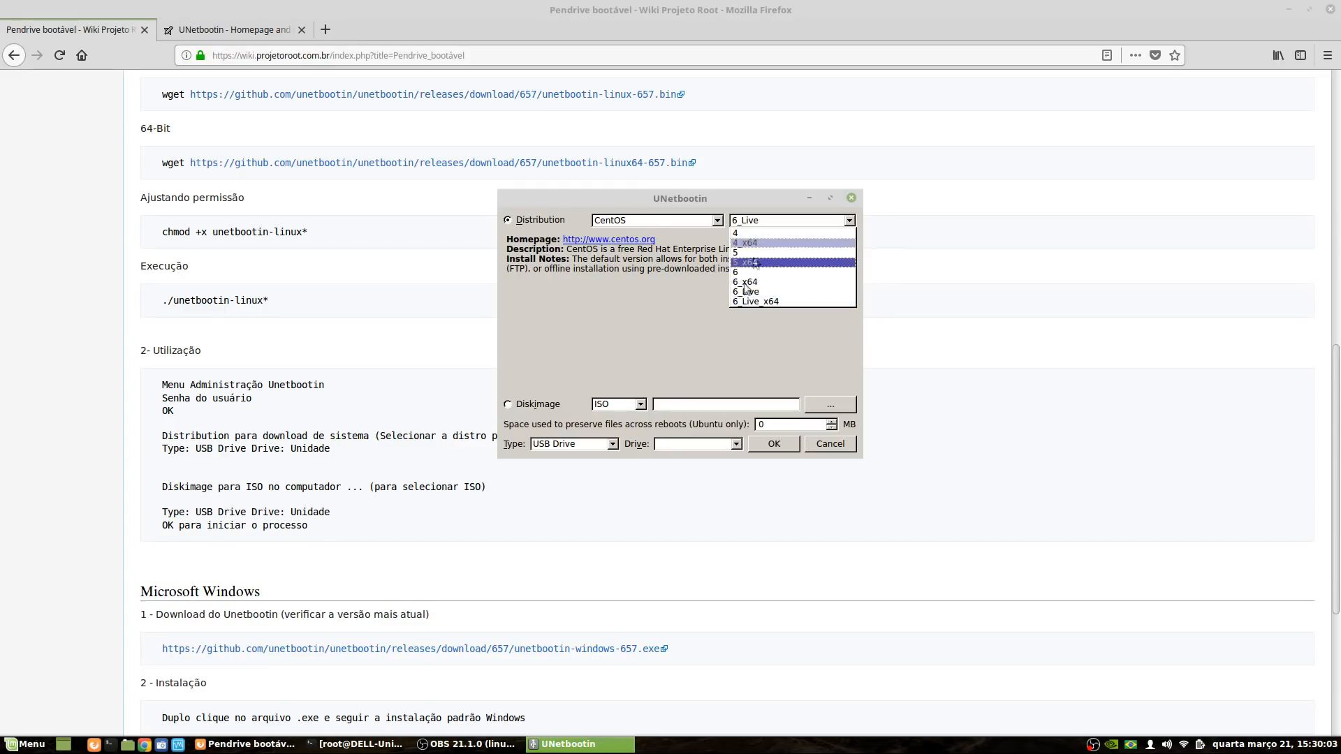
{"action": "left_click", "coordinate": [686, 236]}
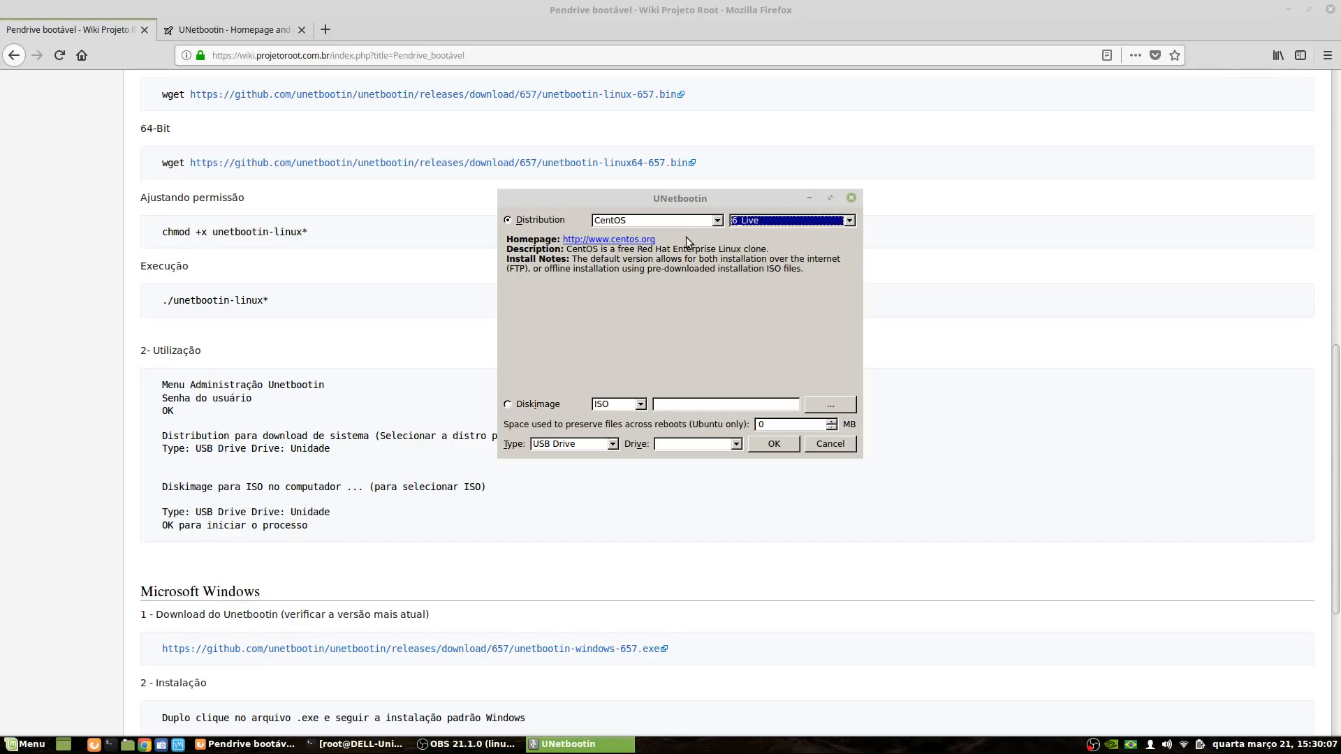
Step: Switch the installation source to Diskimage with ISO as the image type
{"action": "left_click", "coordinate": [508, 405]}
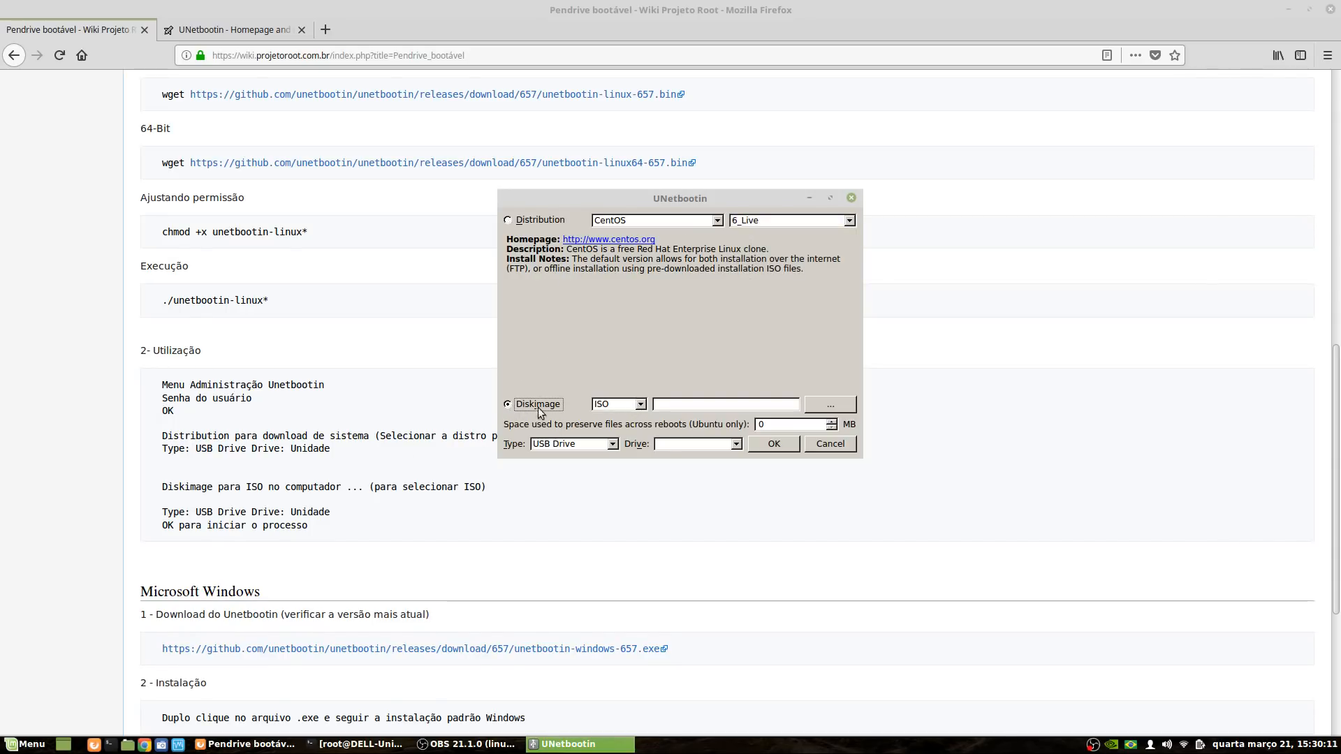
{"action": "left_click", "coordinate": [624, 405]}
{"action": "left_click", "coordinate": [552, 405]}
Step: Load the 9600.17050.WINBLUE_REFRESH server evaluation ISO from the Área de Trabalho folder, filtering the files by ISO (*.iso)
{"action": "left_click", "coordinate": [830, 405]}
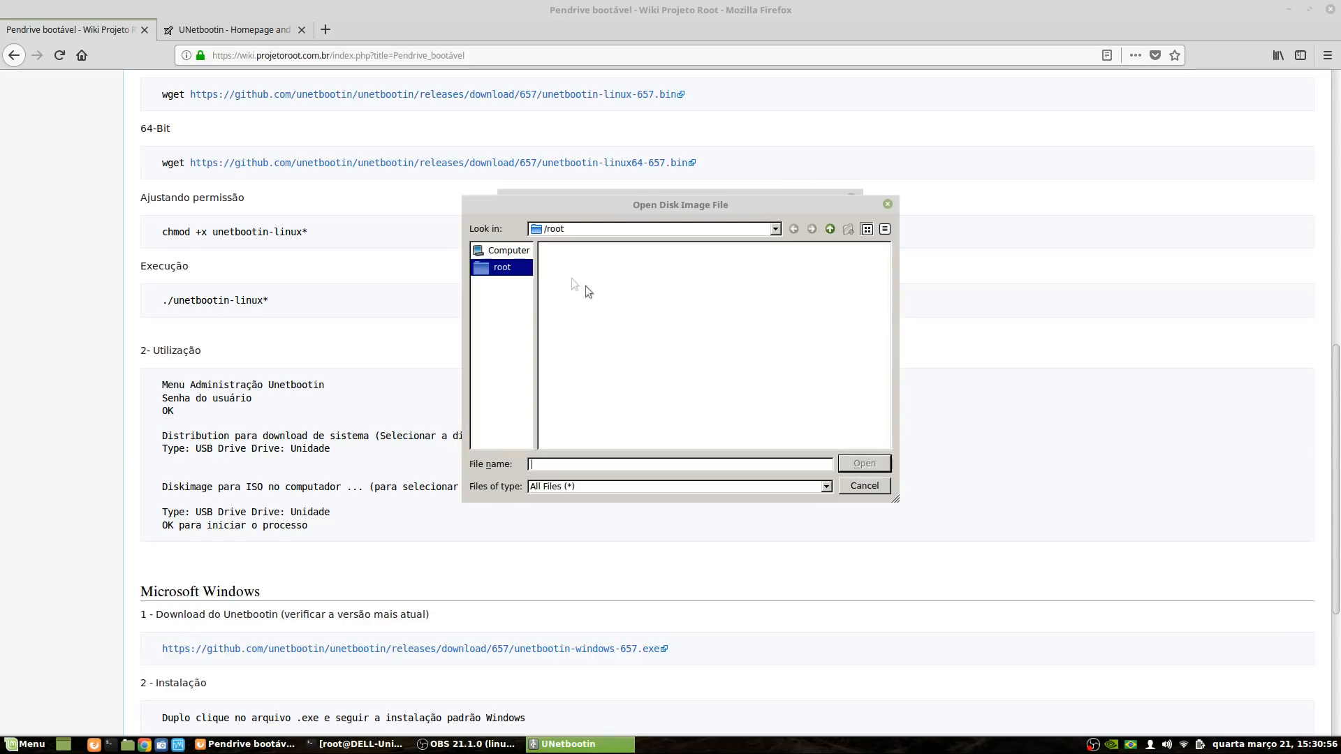
{"action": "left_click", "coordinate": [507, 253]}
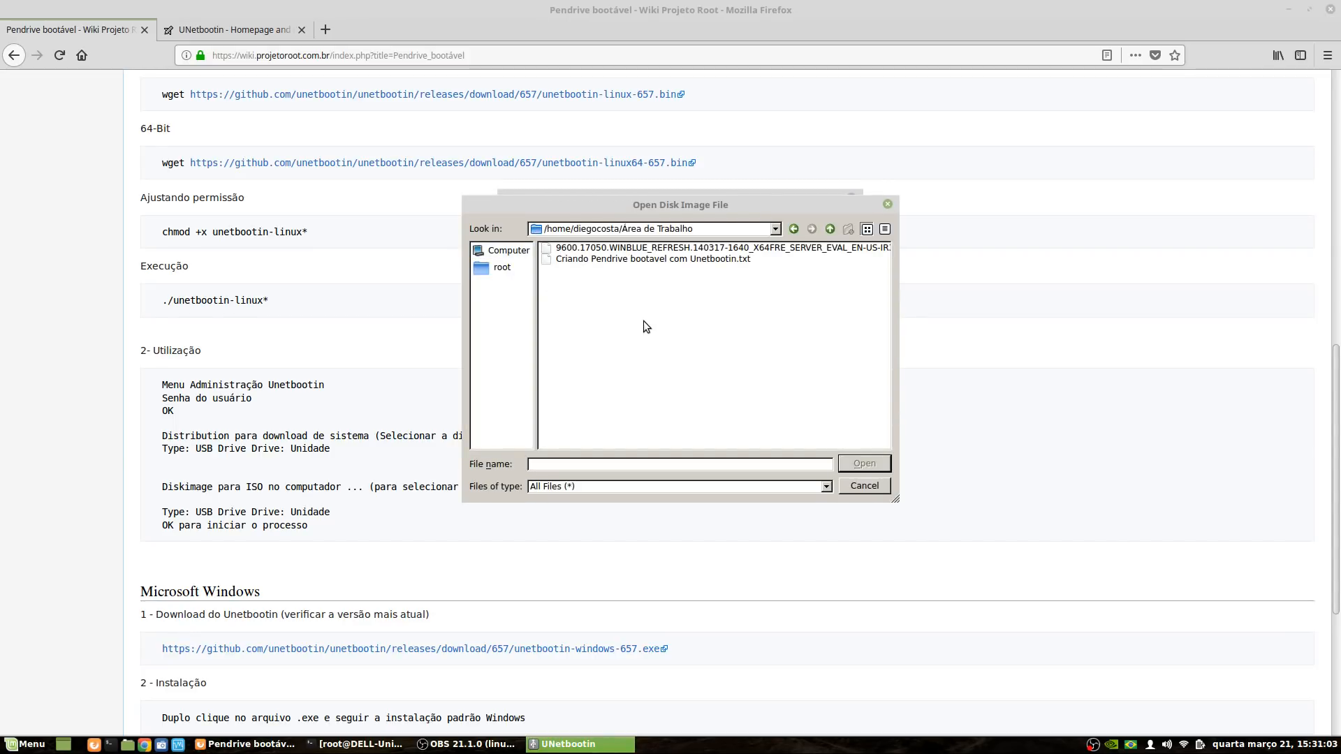
{"action": "left_click", "coordinate": [590, 250]}
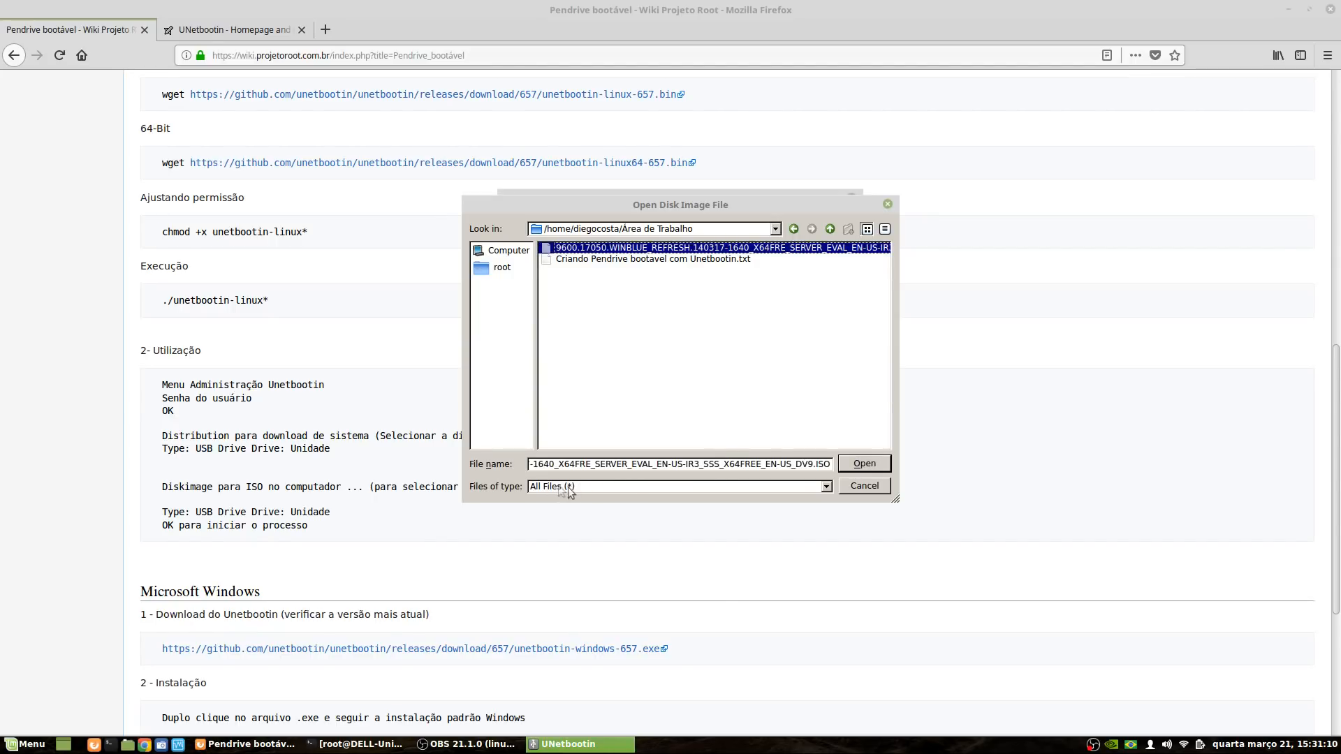
{"action": "left_click", "coordinate": [588, 492]}
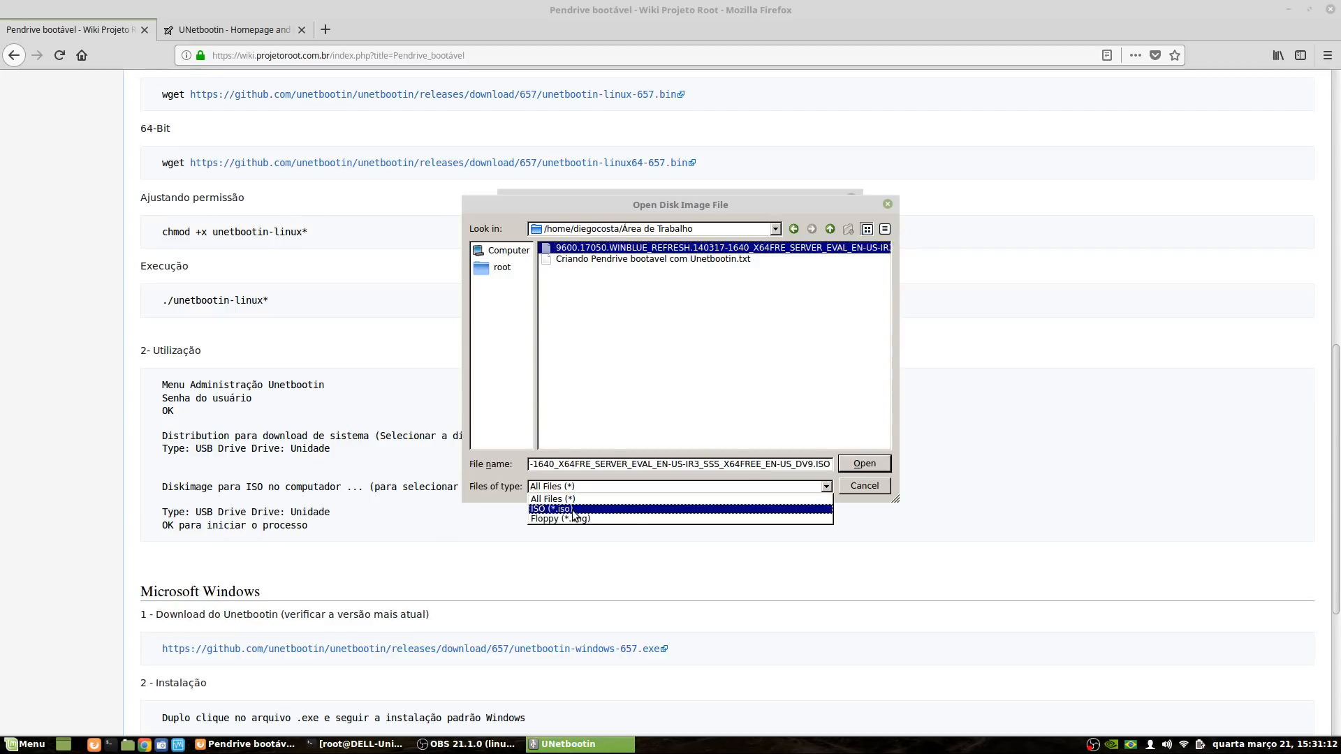
{"action": "left_click", "coordinate": [573, 510]}
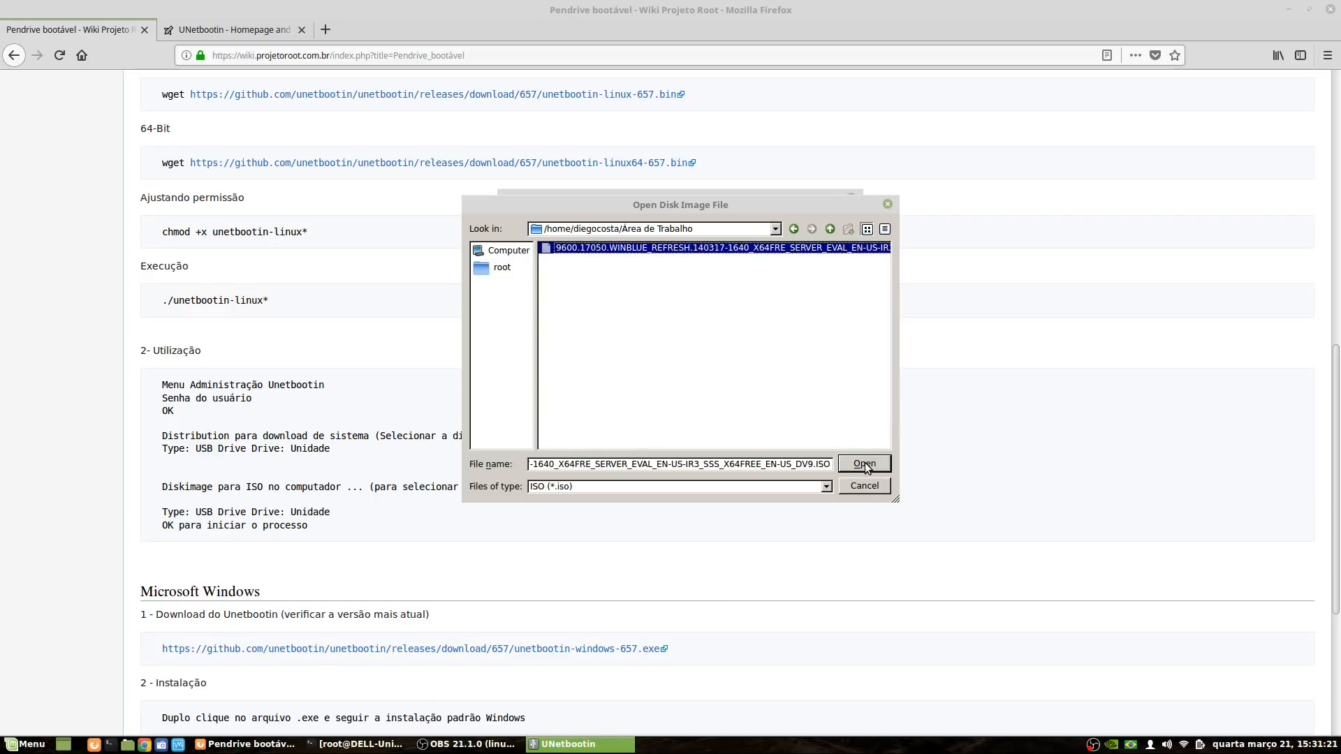
{"action": "left_click", "coordinate": [882, 464]}
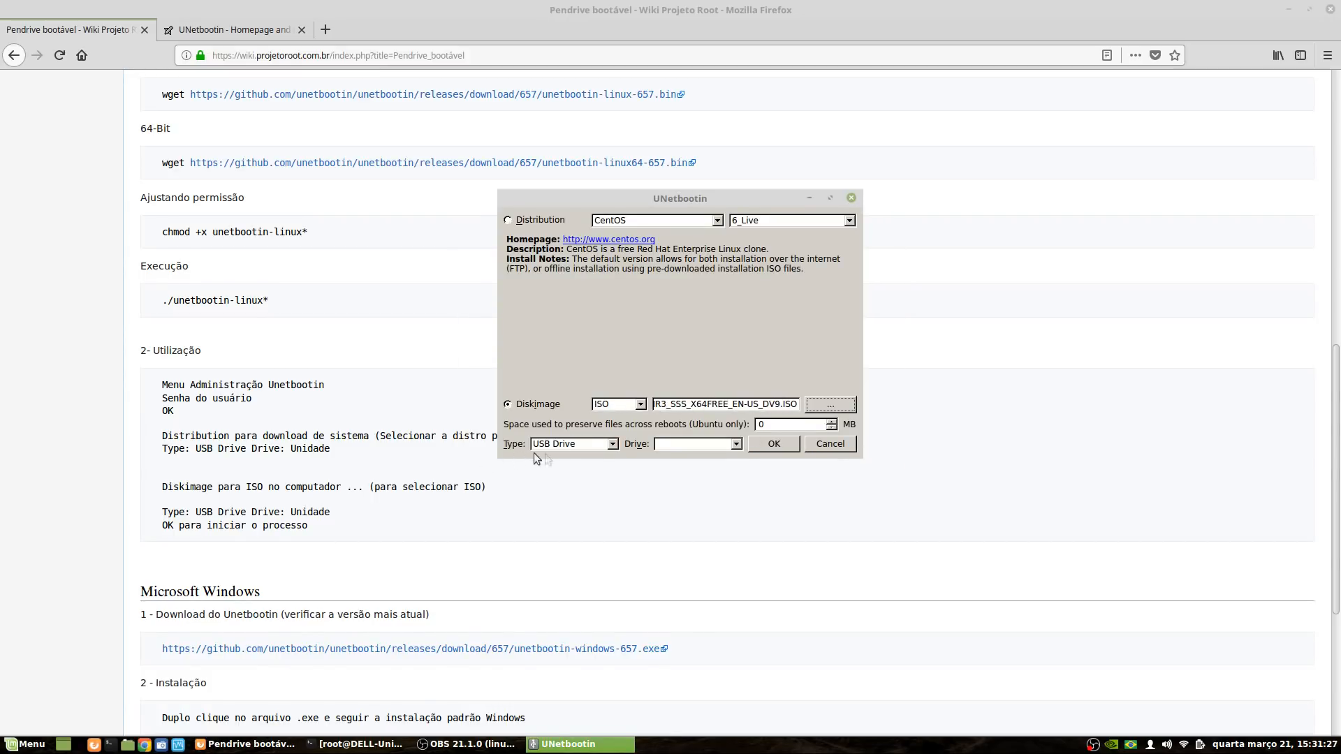
Step: Set the installation type to USB Drive and open the list of target drives
{"action": "left_click", "coordinate": [611, 445]}
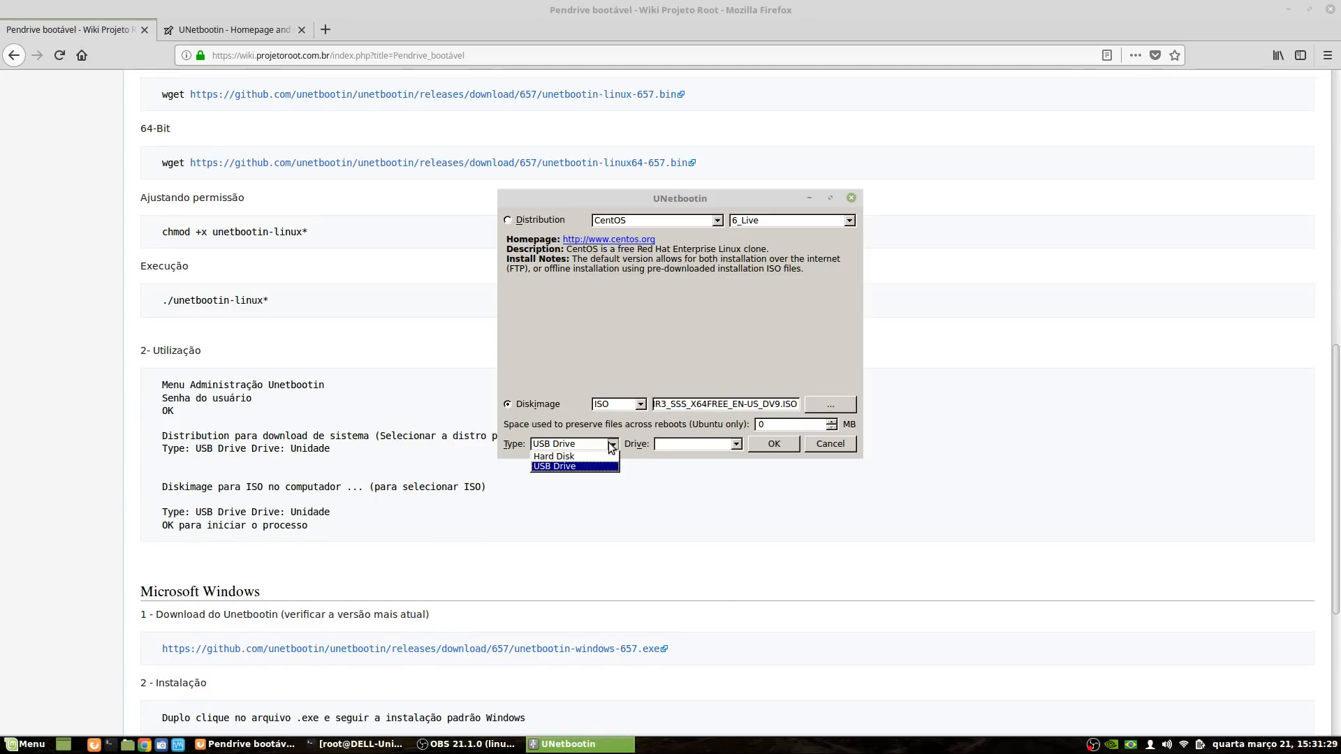
{"action": "left_click", "coordinate": [553, 467]}
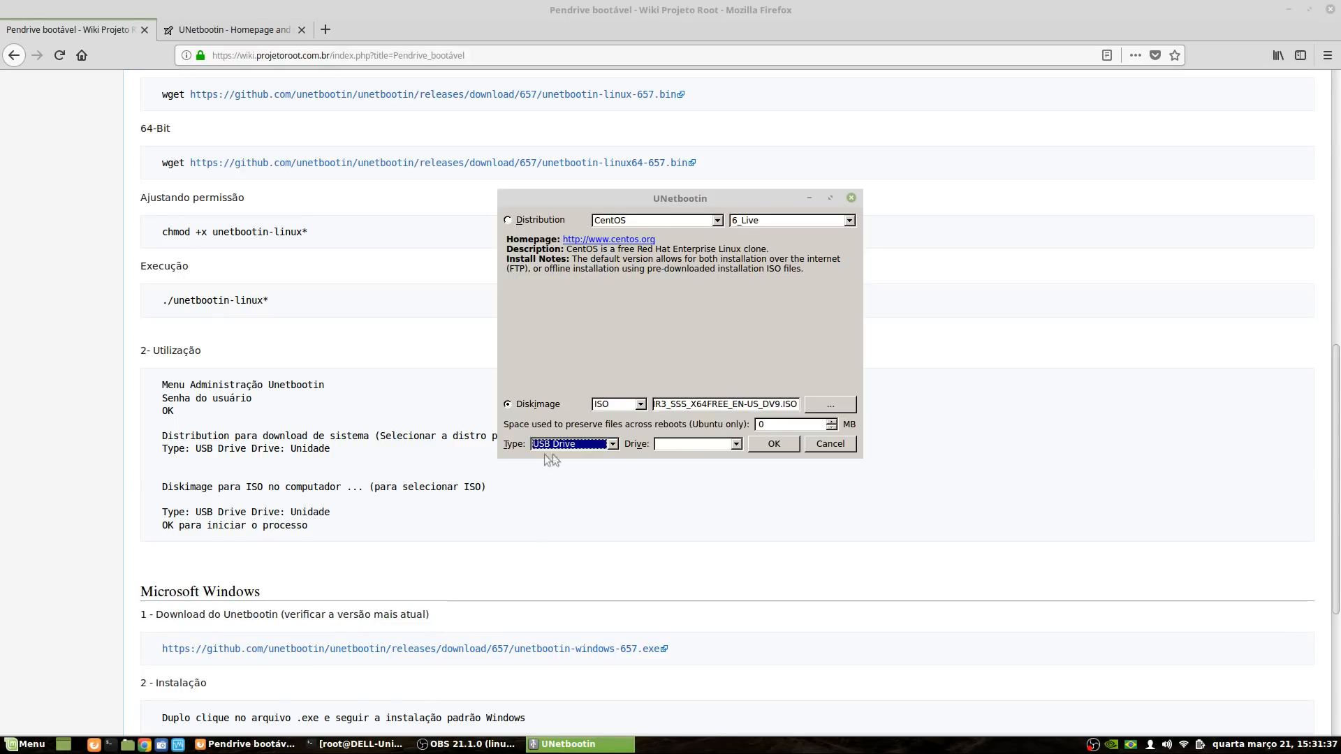
{"action": "left_click", "coordinate": [735, 446]}
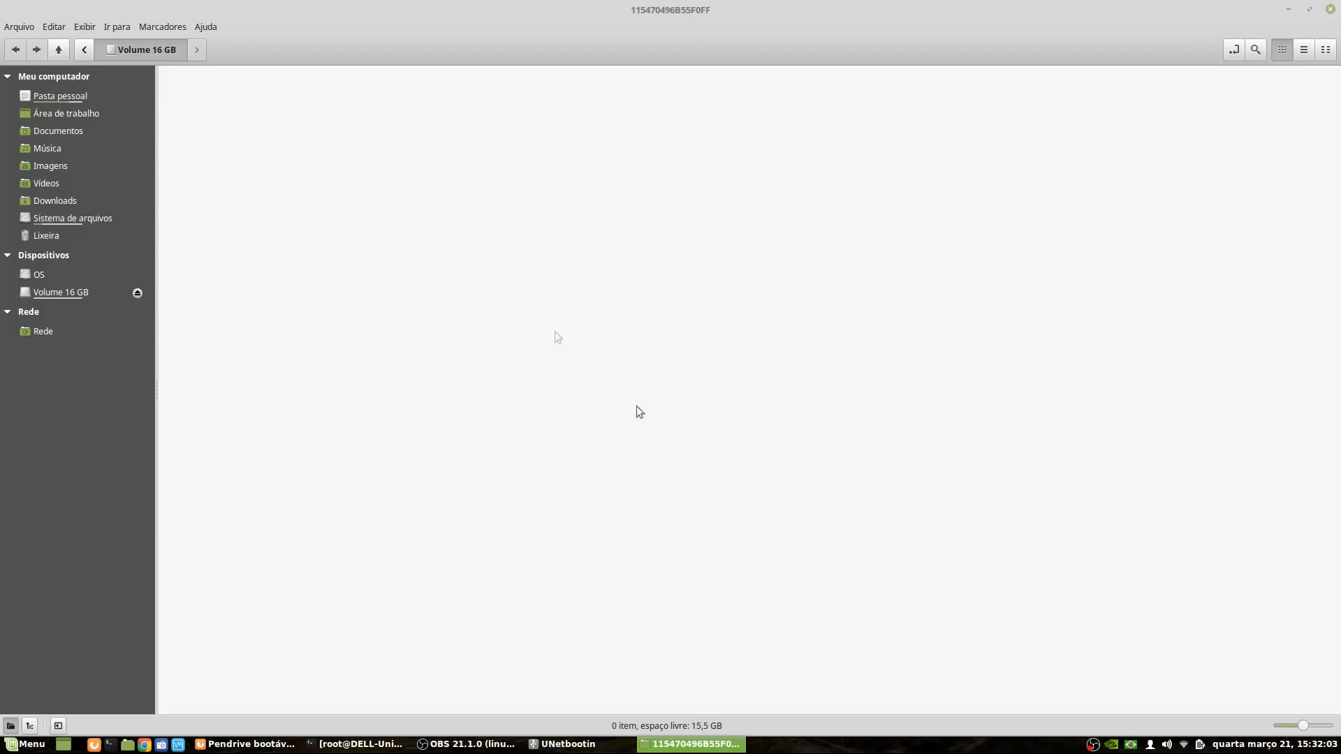
Step: Close the pendrive's folder window and cancel the current UNetbootin session
{"action": "left_click", "coordinate": [1331, 10]}
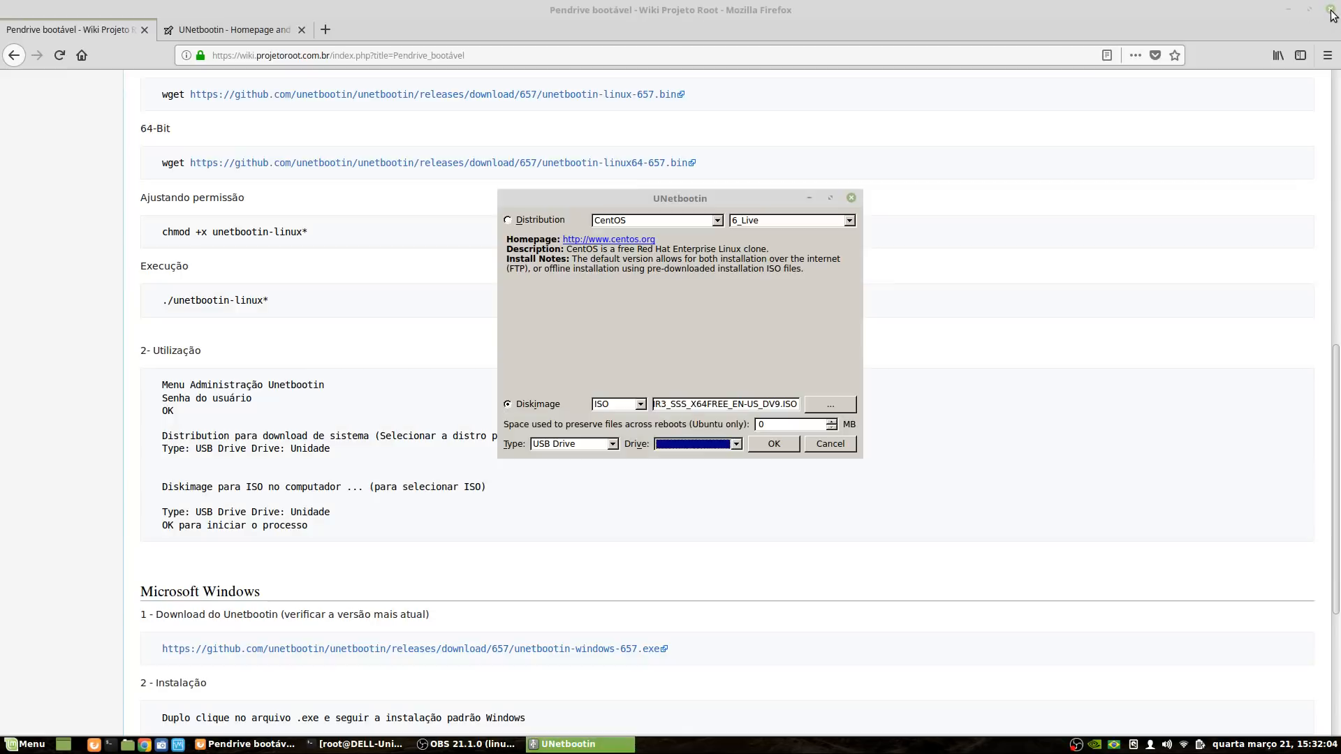
{"action": "left_click", "coordinate": [606, 443]}
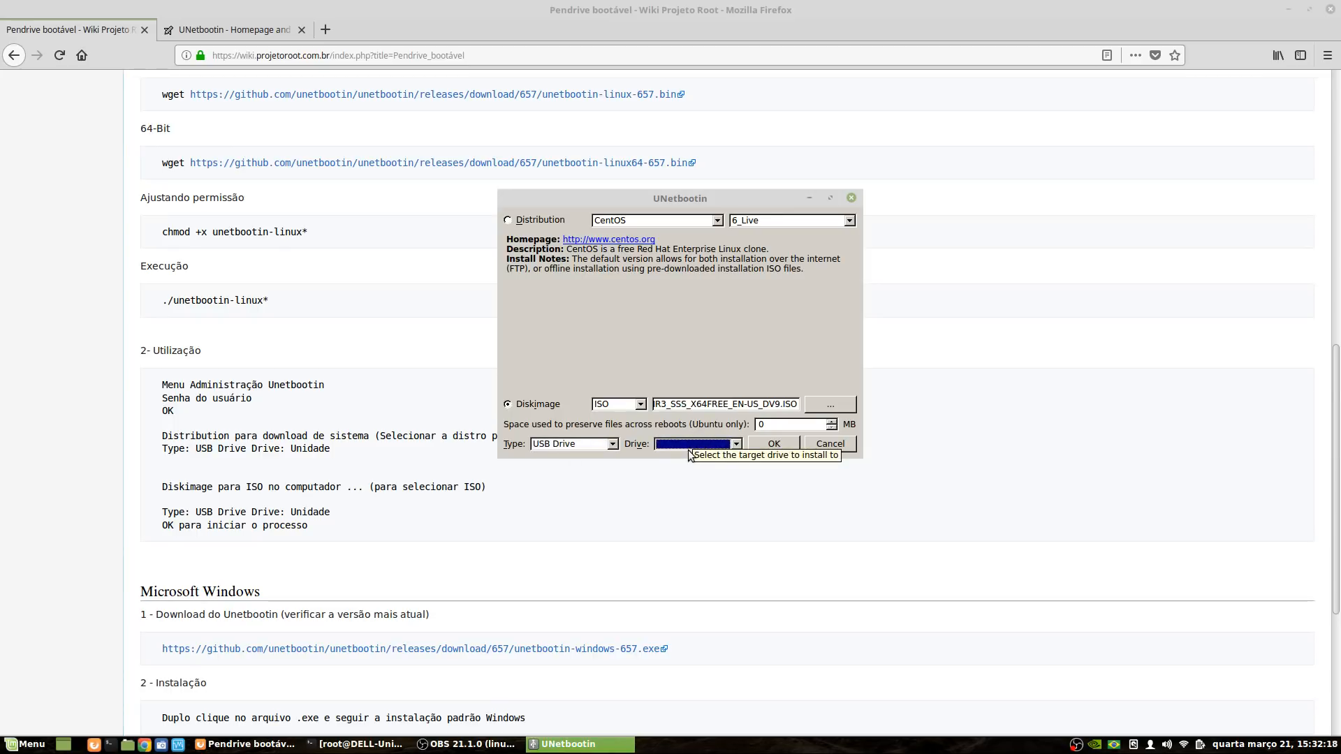
{"action": "left_click", "coordinate": [829, 444]}
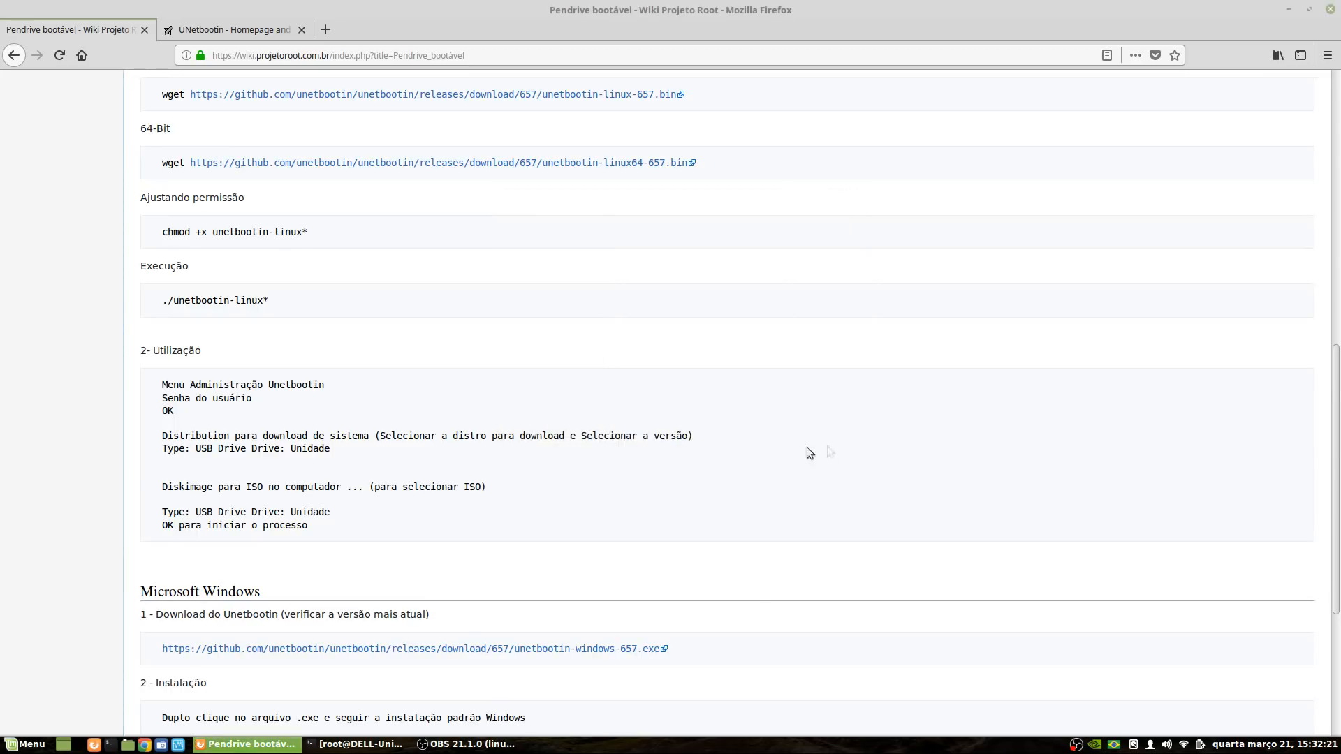
Step: Relaunch UNetbootin from the administration applications, authorizing it with the user's account password
{"action": "left_click", "coordinate": [28, 743]}
{"action": "mouse_move", "coordinate": [95, 551]}
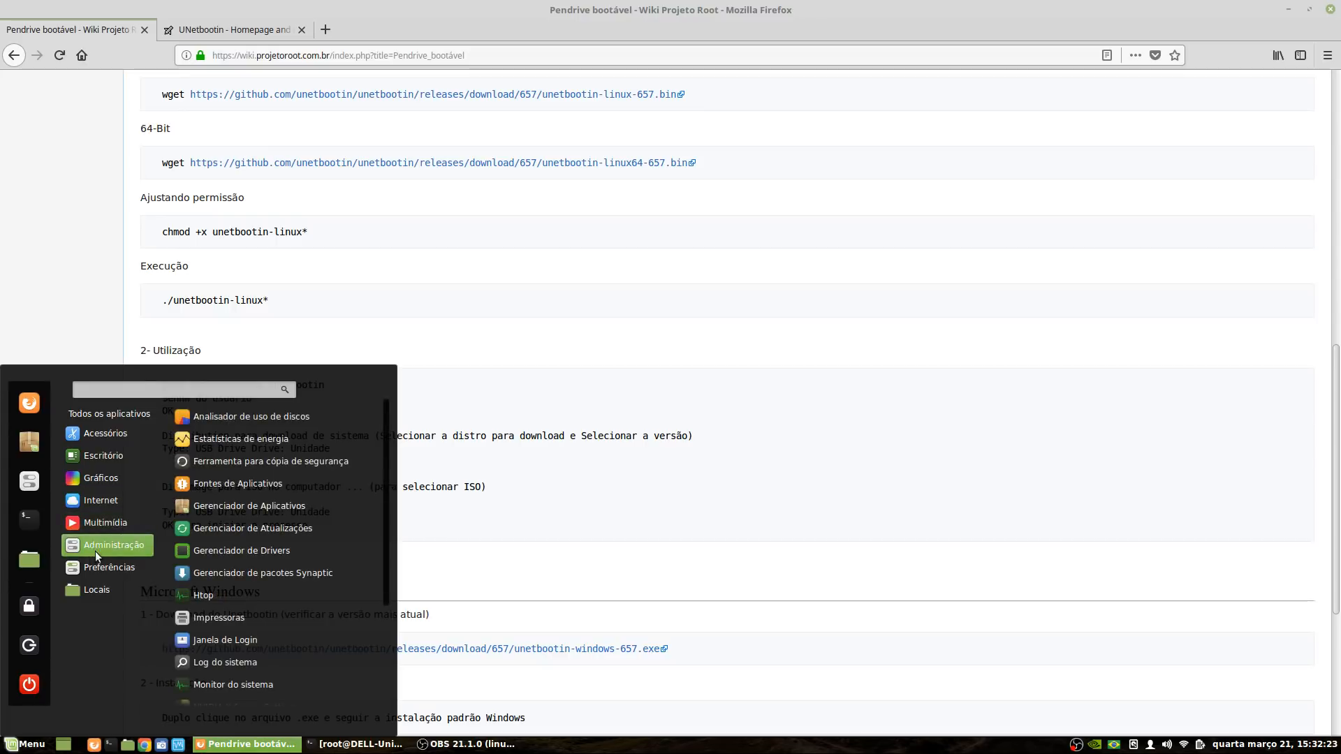
{"action": "scroll", "coordinate": [239, 649], "scroll_direction": "down", "scroll_amount": 3}
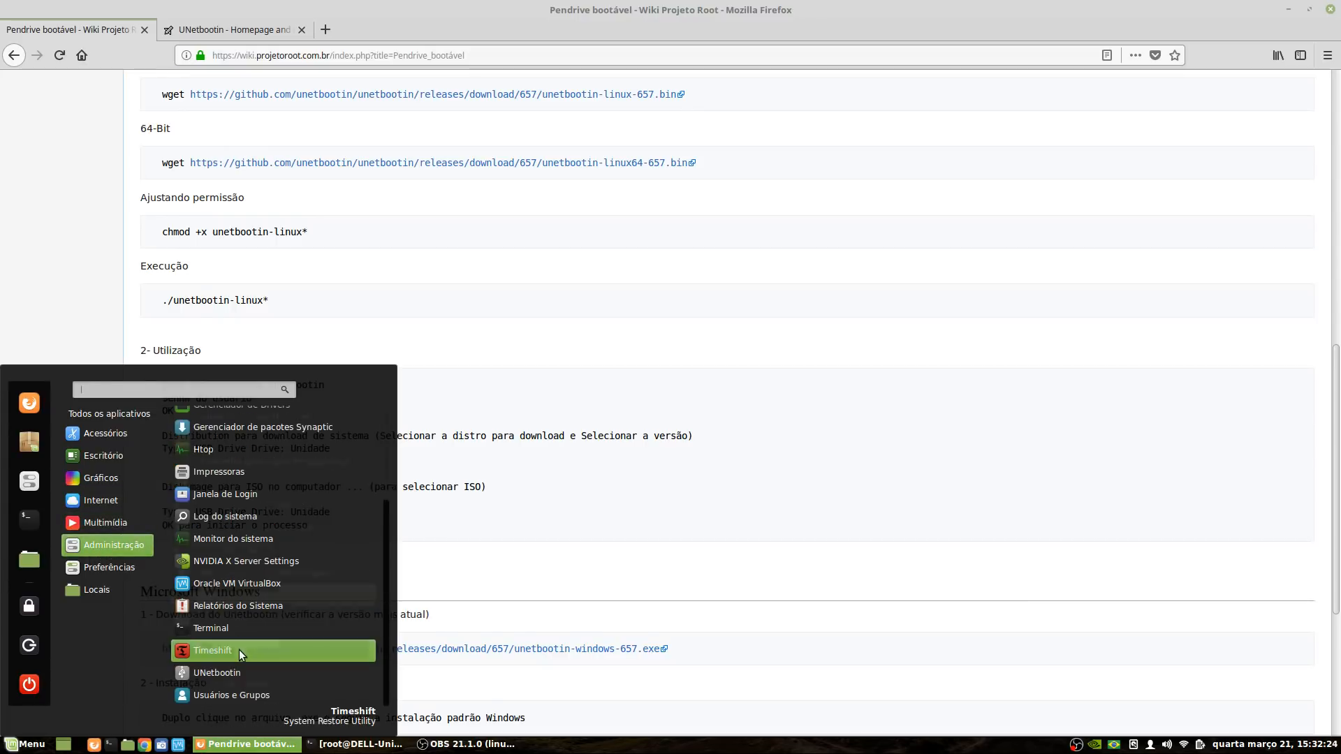
{"action": "left_click", "coordinate": [206, 672]}
{"action": "type", "text": "******"}
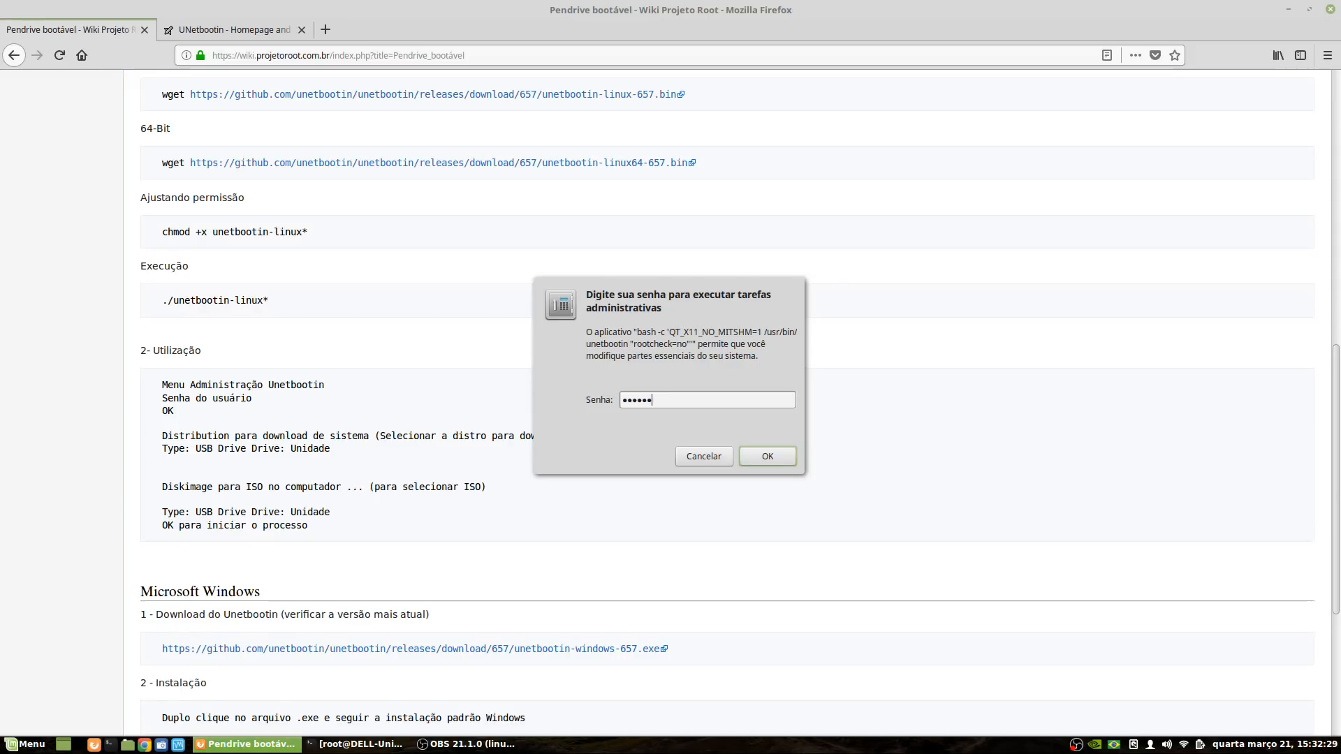
{"action": "key", "text": "Return"}
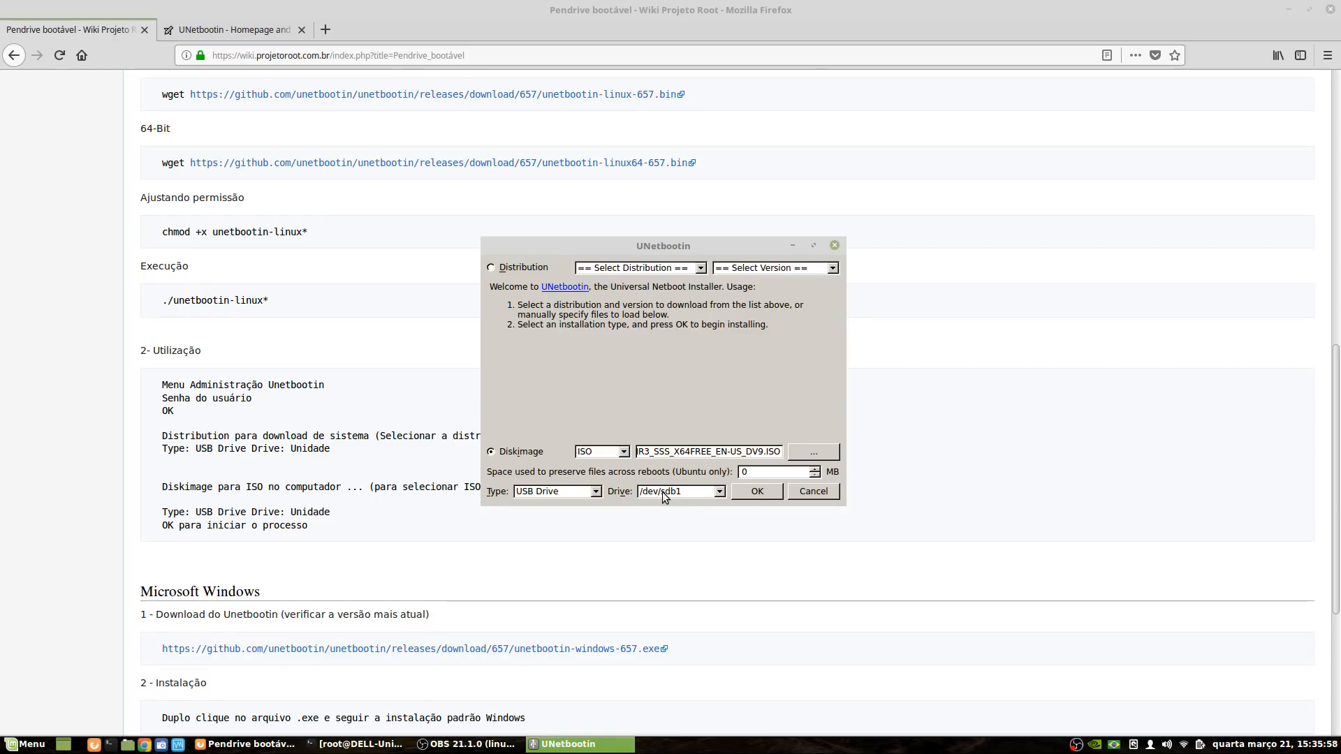
Step: Write the loaded server ISO to USB drive /dev/sdb1, exit the installer and open the file manager
{"action": "left_click", "coordinate": [757, 492]}
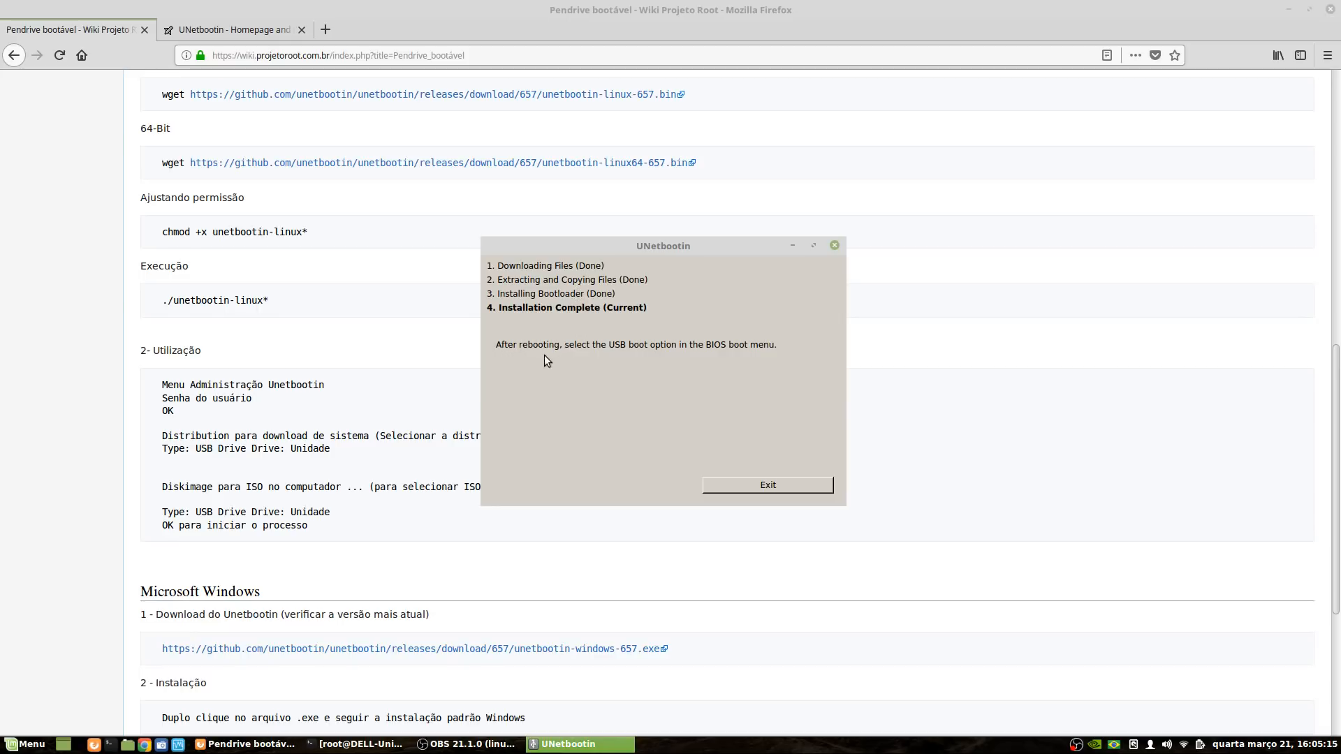
{"action": "left_click", "coordinate": [758, 484]}
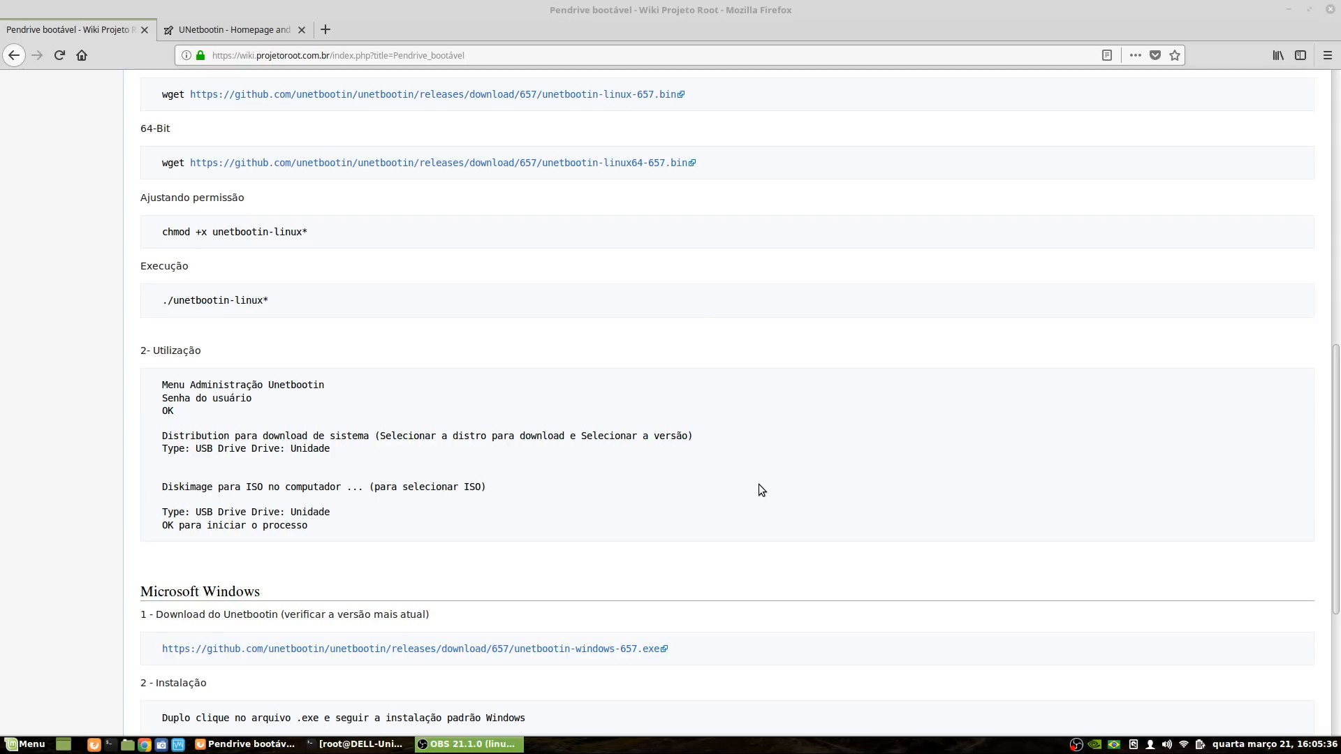
{"action": "left_click", "coordinate": [127, 746]}
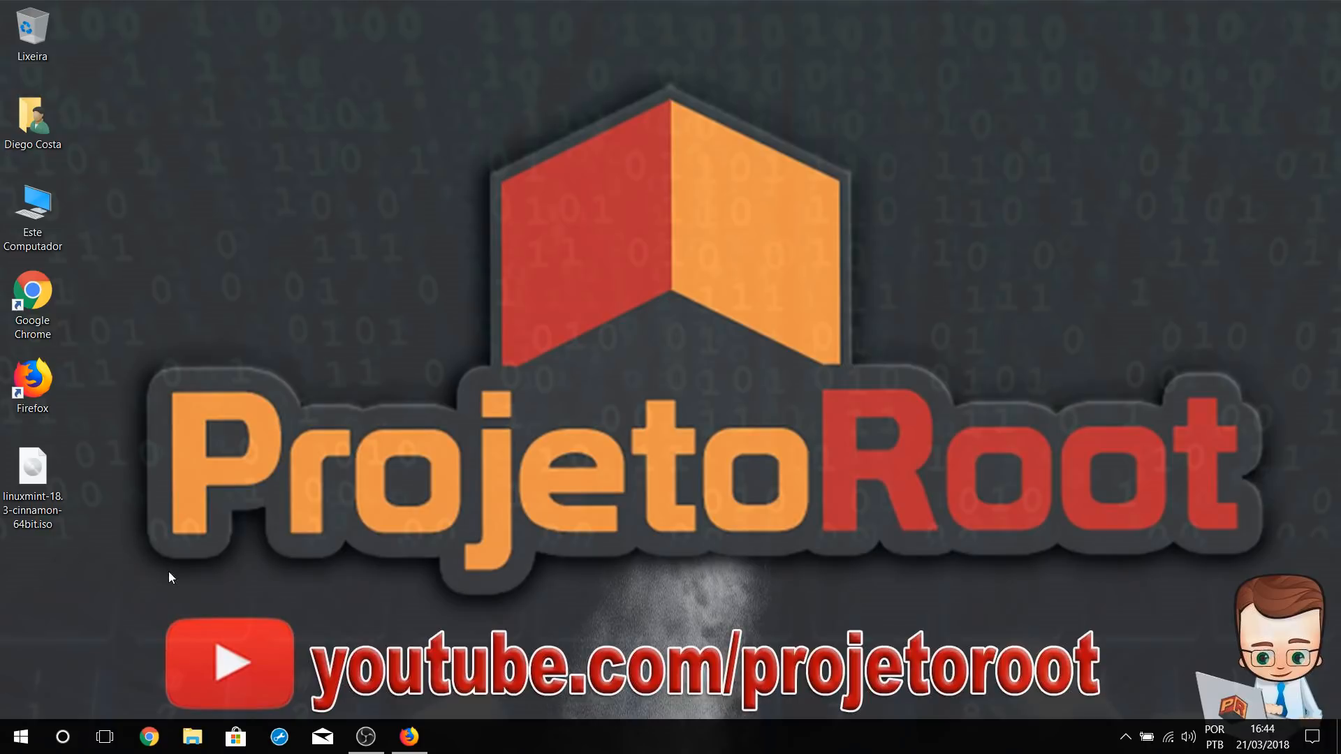
Step: In Windows, switch to Firefox and go to the Microsoft Windows section of the Pendrive bootável wiki page
{"action": "mouse_move", "coordinate": [409, 737]}
{"action": "left_click", "coordinate": [399, 652]}
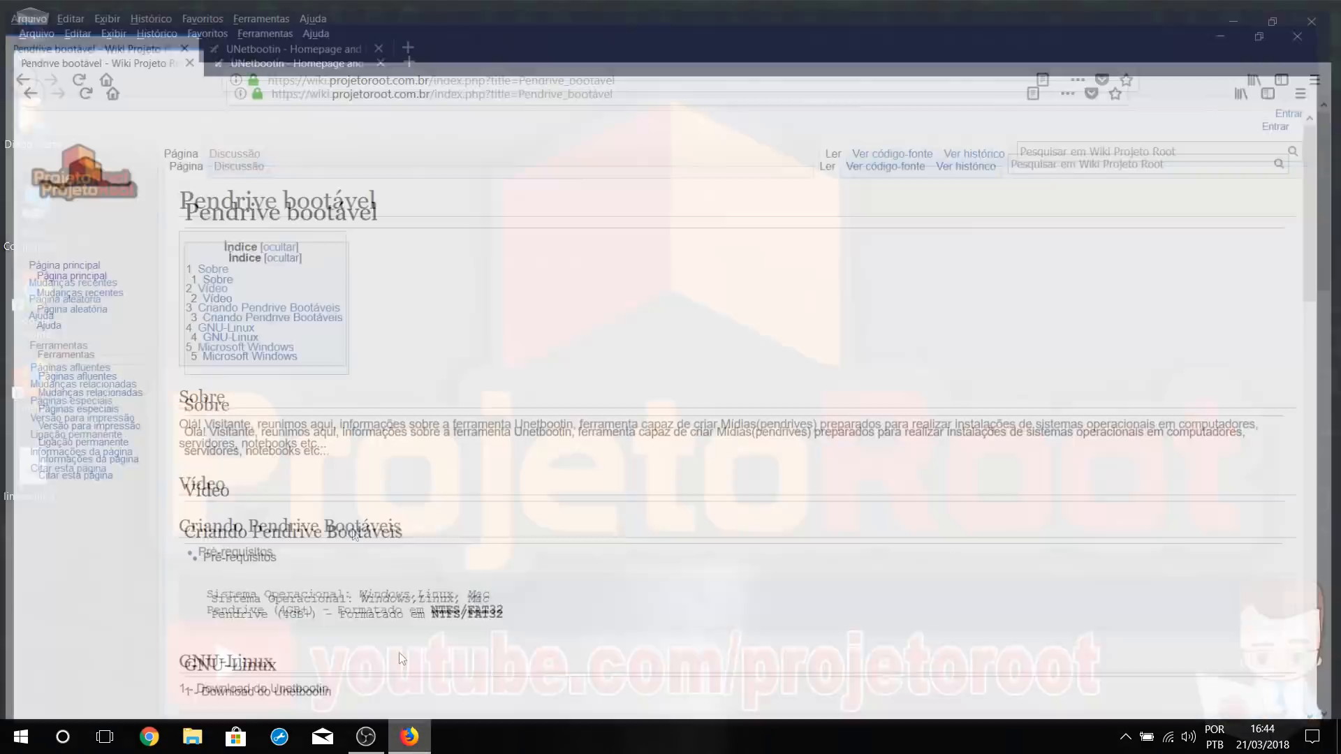
{"action": "left_click", "coordinate": [256, 342]}
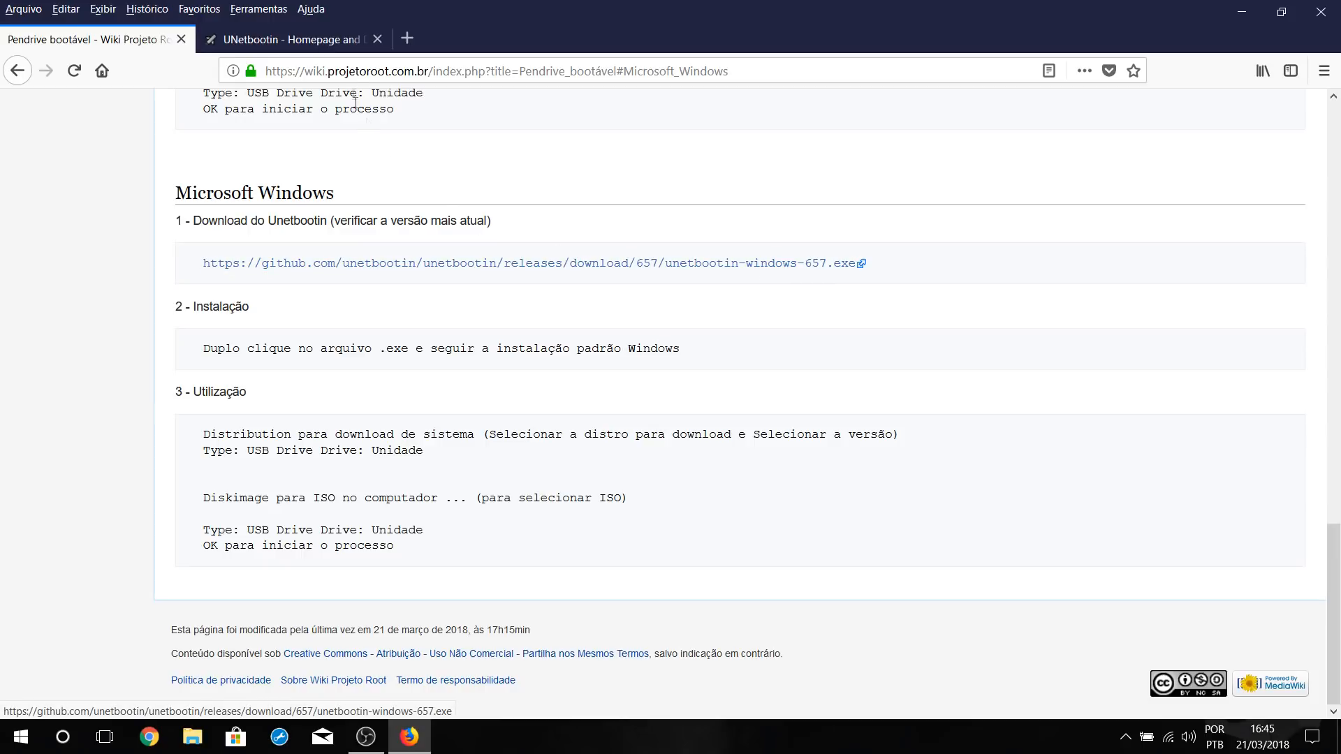
Step: Download the Windows version, unetbootin-windows-657.exe, from the UNetbootin homepage and save the file
{"action": "left_click", "coordinate": [313, 46]}
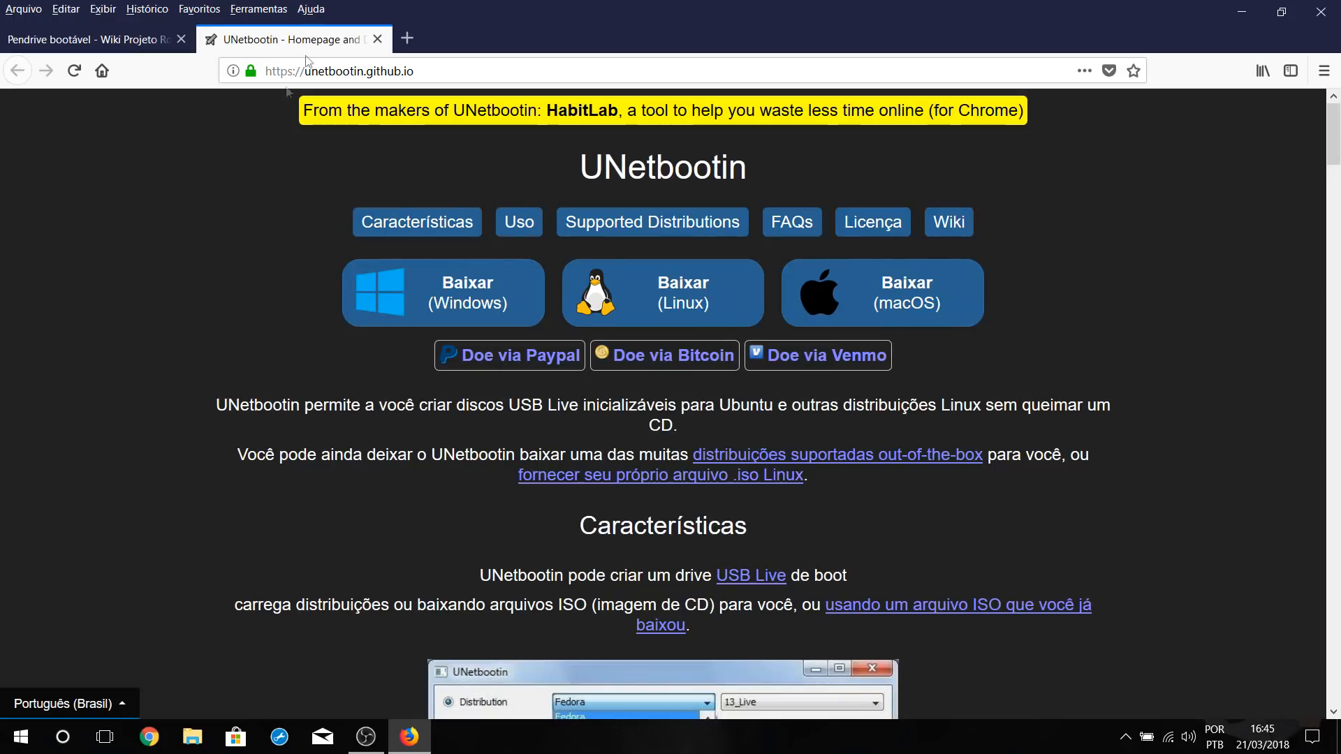
{"action": "left_click", "coordinate": [427, 299]}
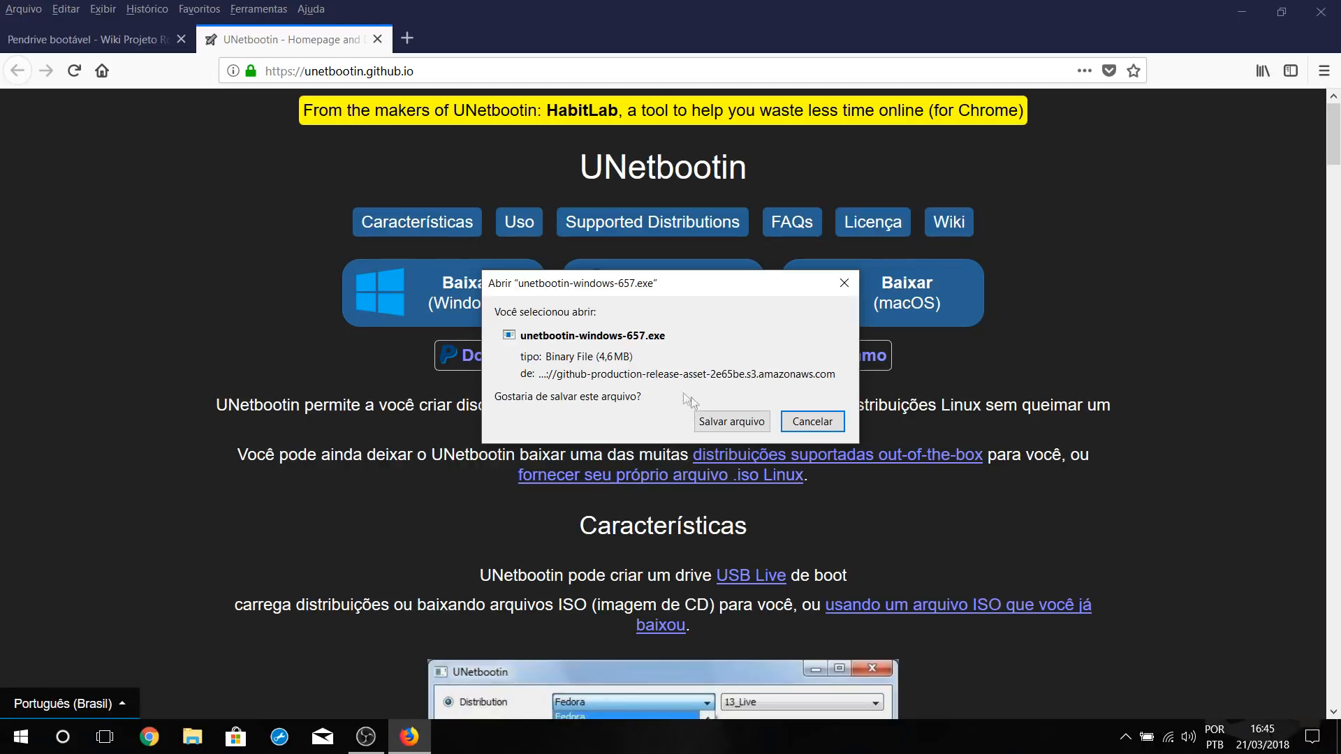
{"action": "left_click", "coordinate": [734, 422]}
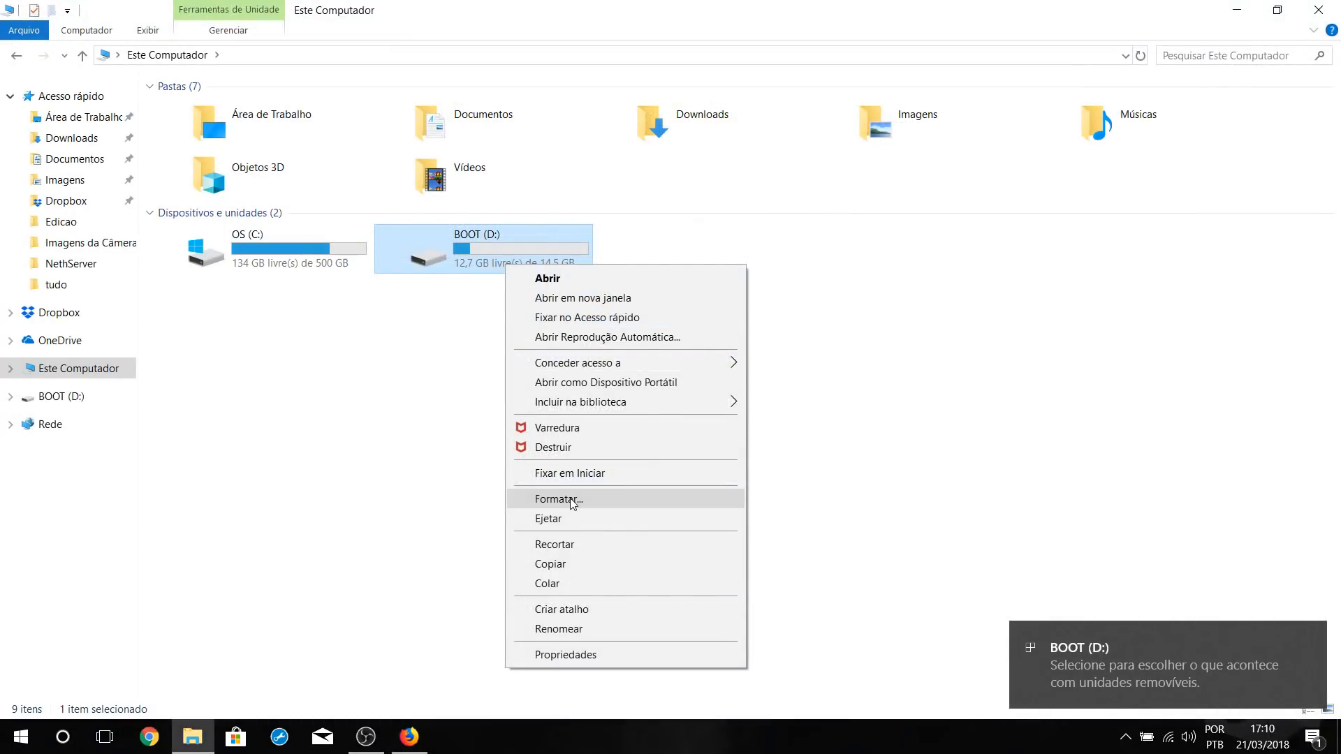
Step: Quick-format the BOOT (D:) pendrive as FAT32 with 8192-byte allocation units and the BOOT label, and close the file explorer
{"action": "left_click", "coordinate": [586, 499]}
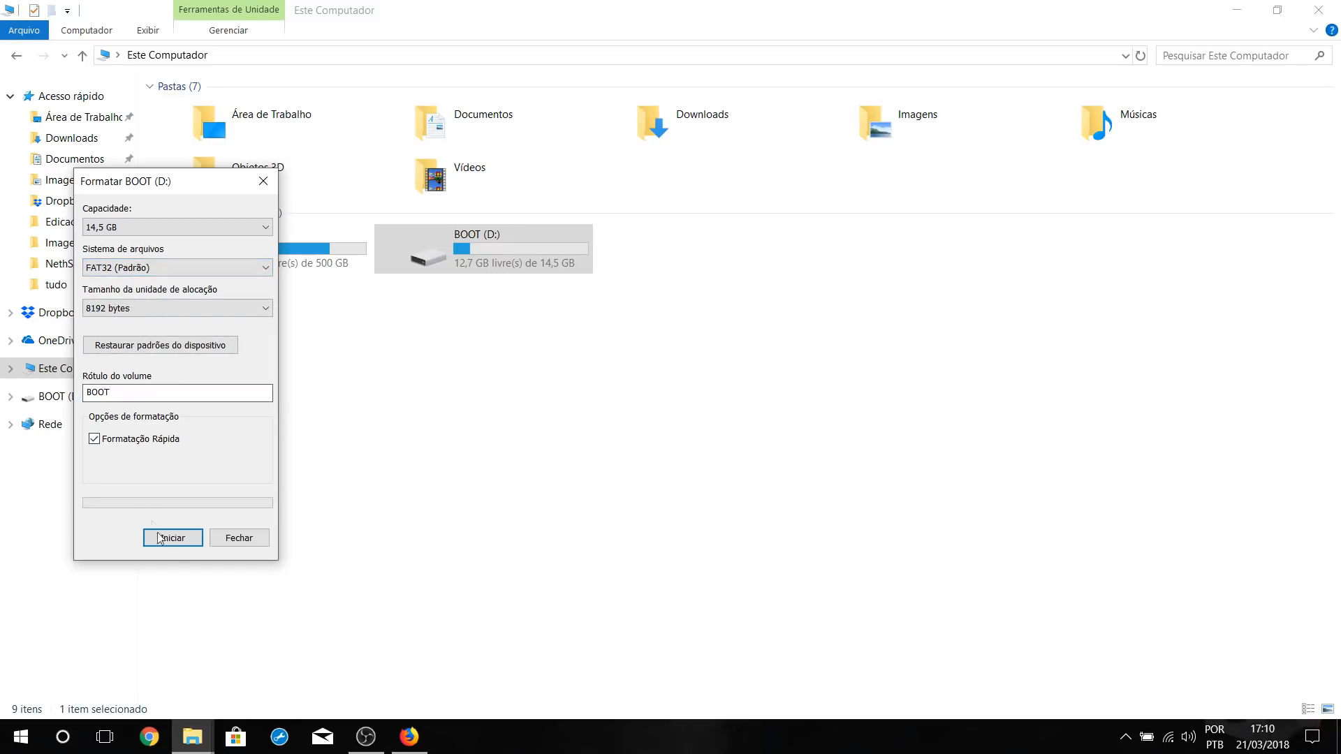
{"action": "left_click", "coordinate": [185, 539]}
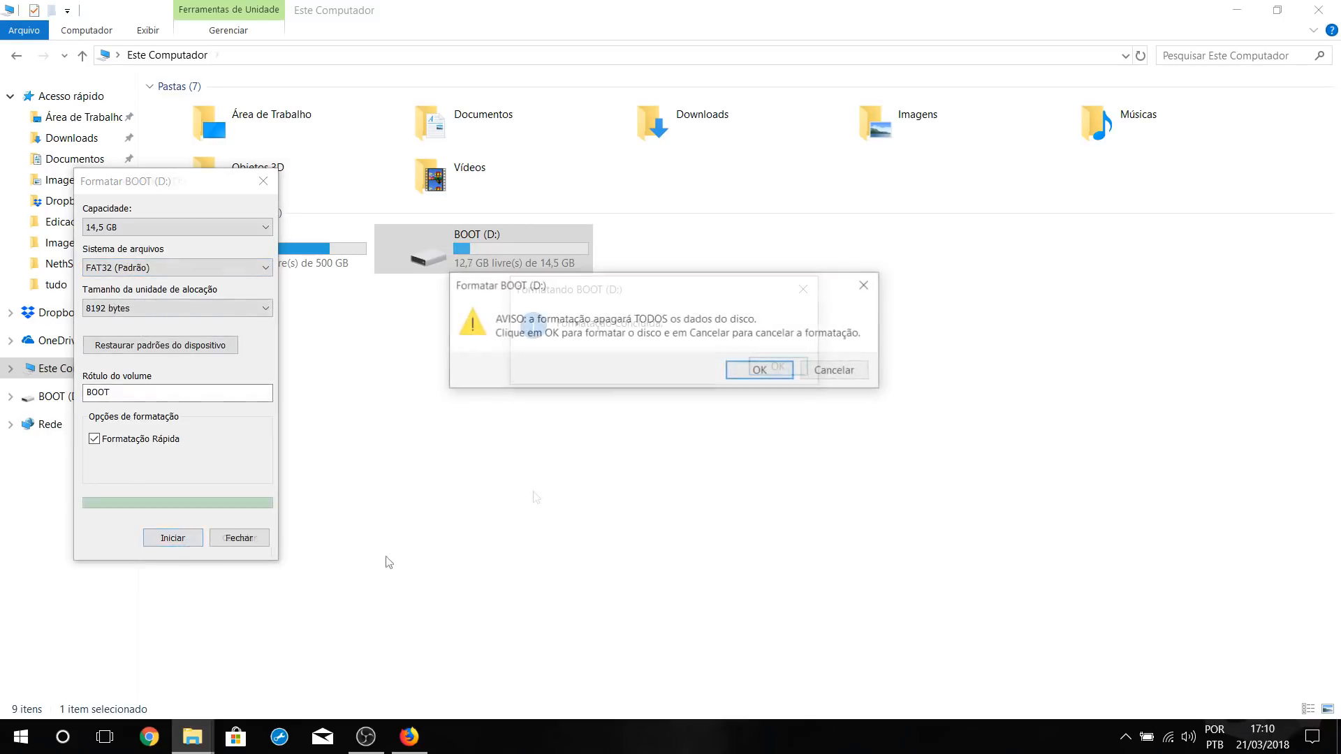
{"action": "key", "text": "Return"}
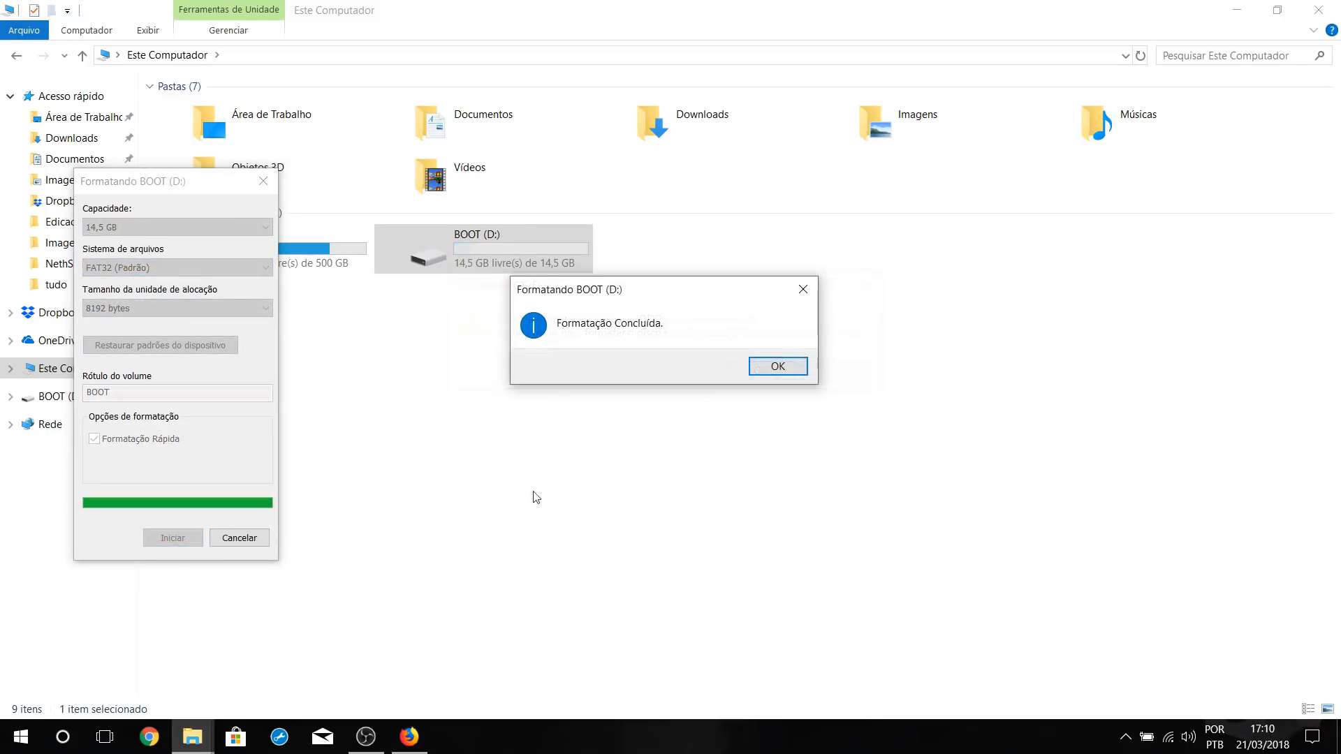
{"action": "left_click", "coordinate": [777, 366]}
{"action": "left_click", "coordinate": [238, 537]}
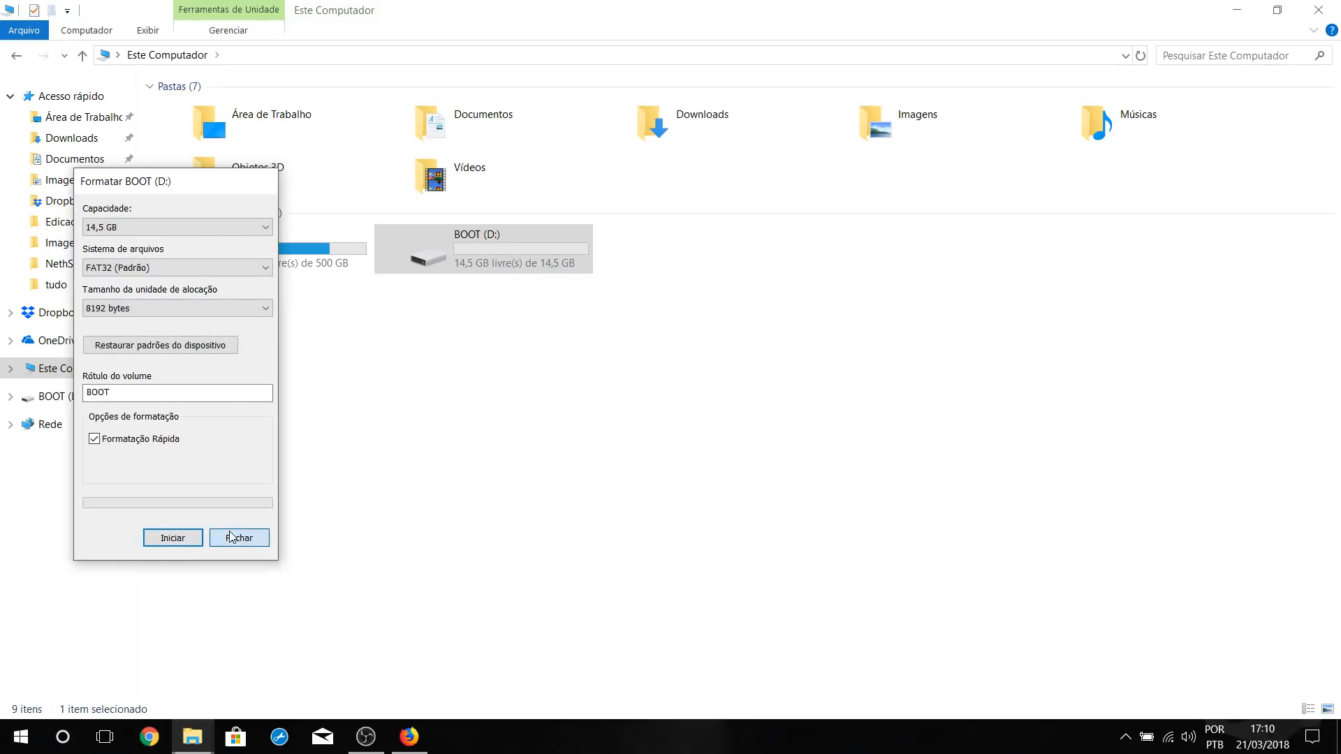
{"action": "left_click", "coordinate": [569, 362]}
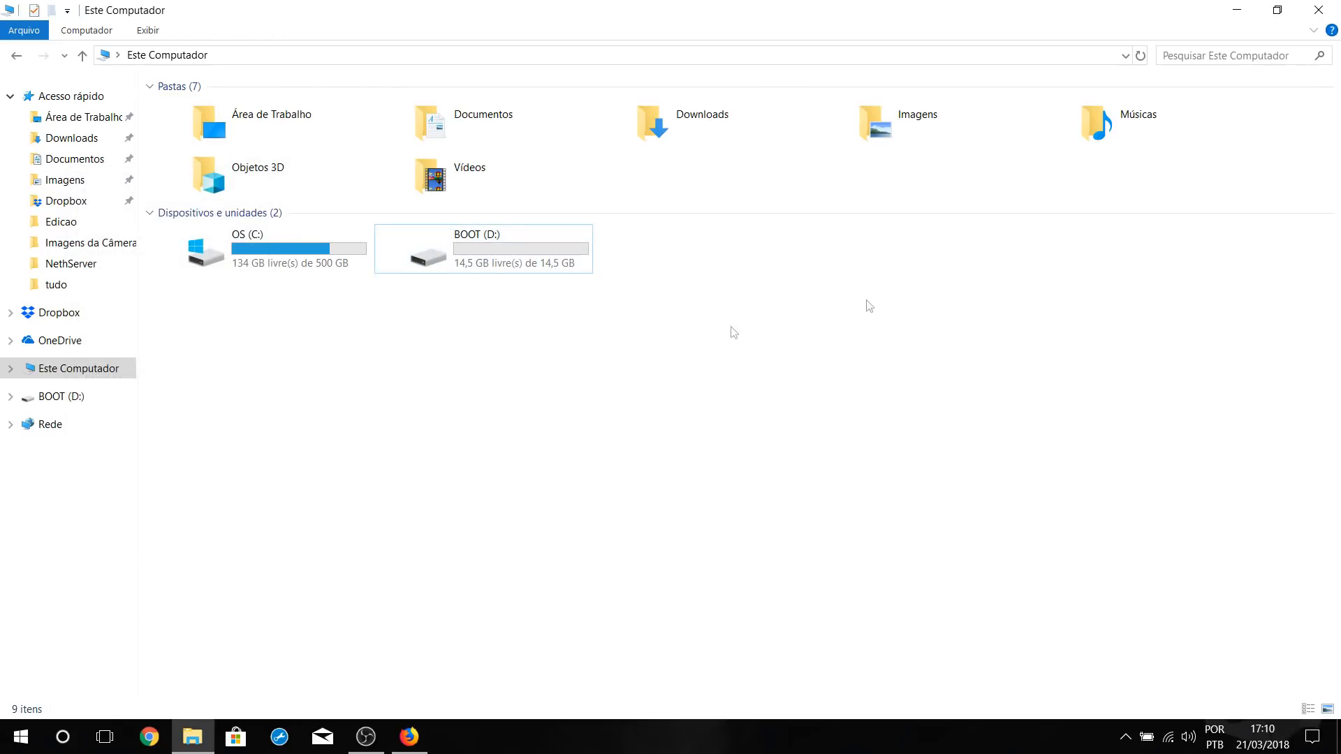
{"action": "left_click", "coordinate": [1319, 13]}
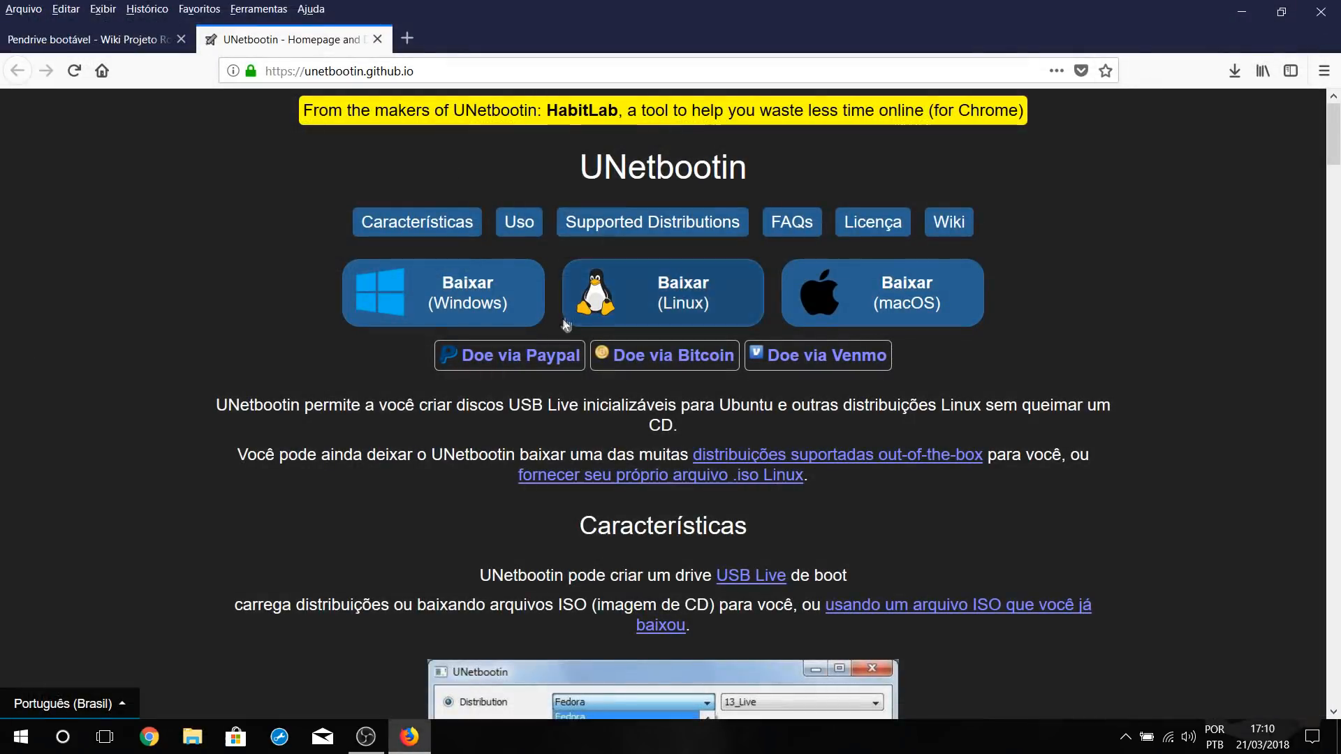
Step: Run the downloaded UNetbootin, write the linuxmint-18.3-cinnamon-64bit.iso disk image to USB drive D:\, and exit the installer
{"action": "left_click", "coordinate": [1231, 64]}
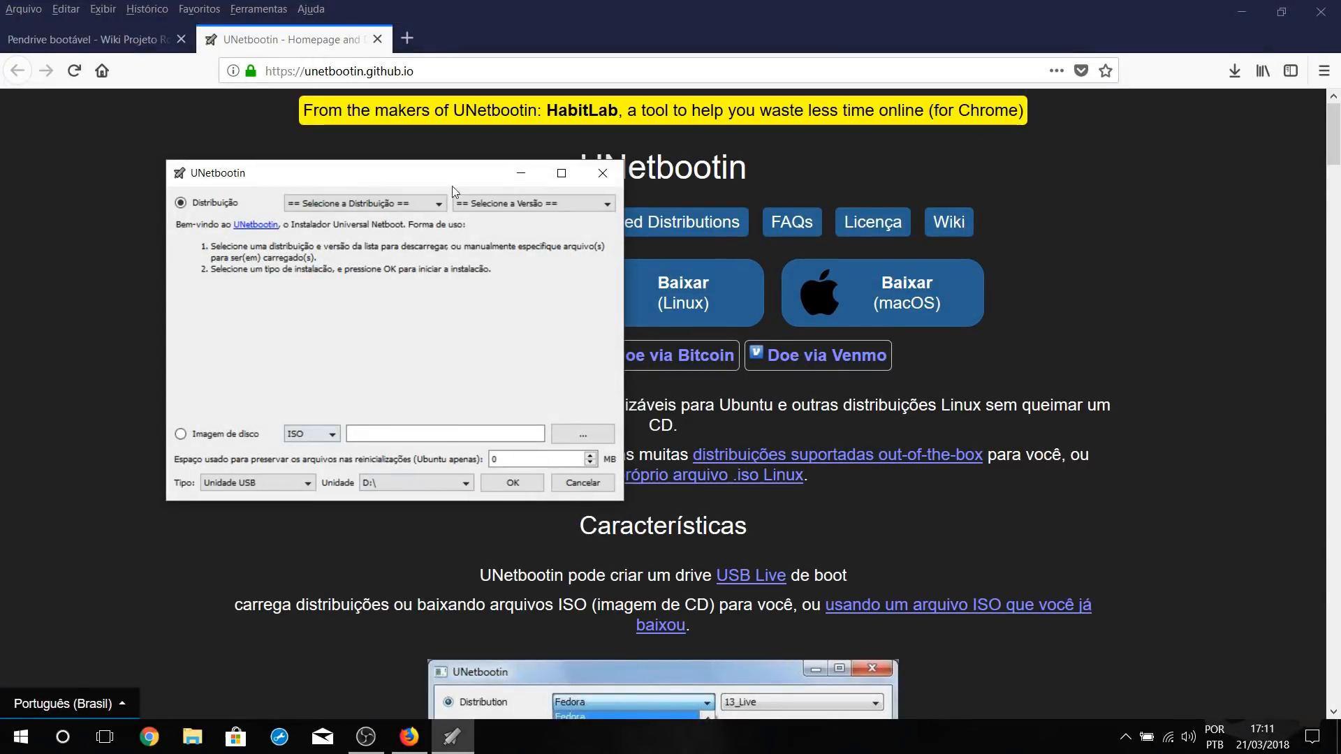
{"action": "left_click_drag", "start_coordinate": [323, 176], "coordinate": [472, 202]}
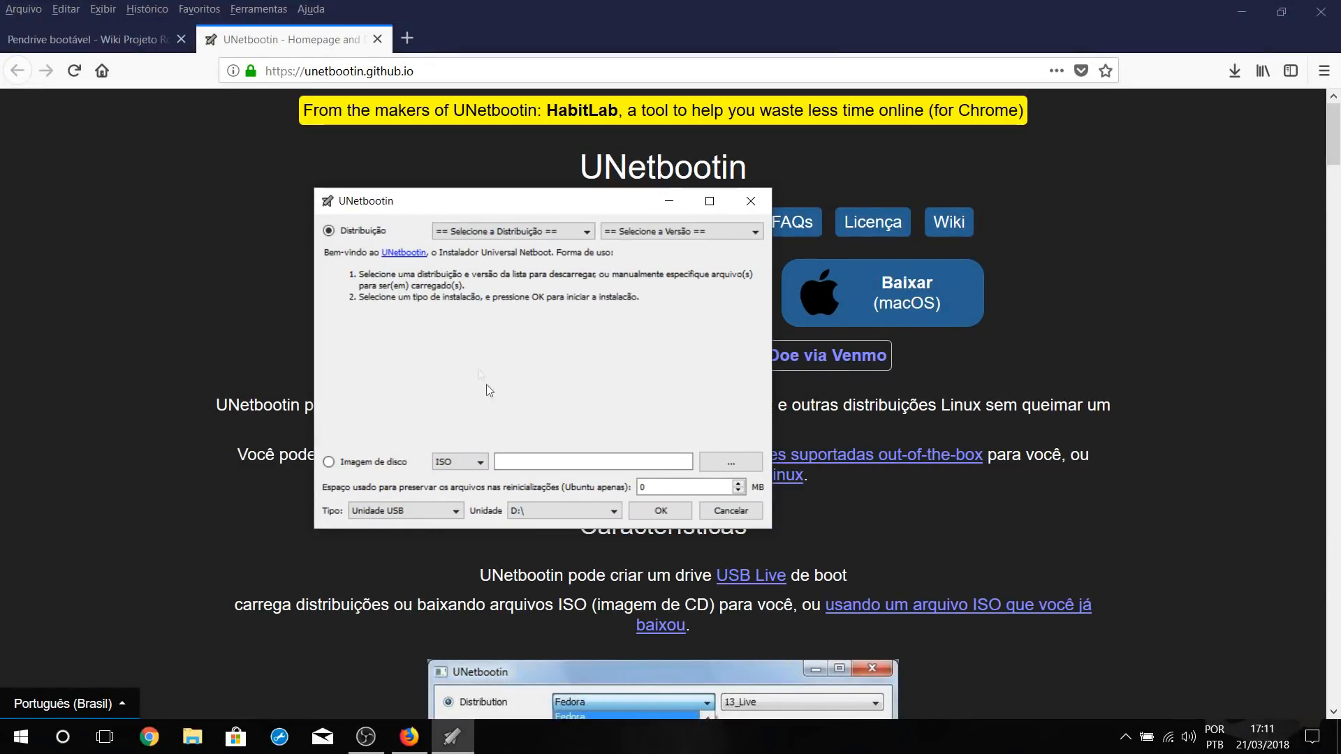
{"action": "left_click", "coordinate": [334, 464]}
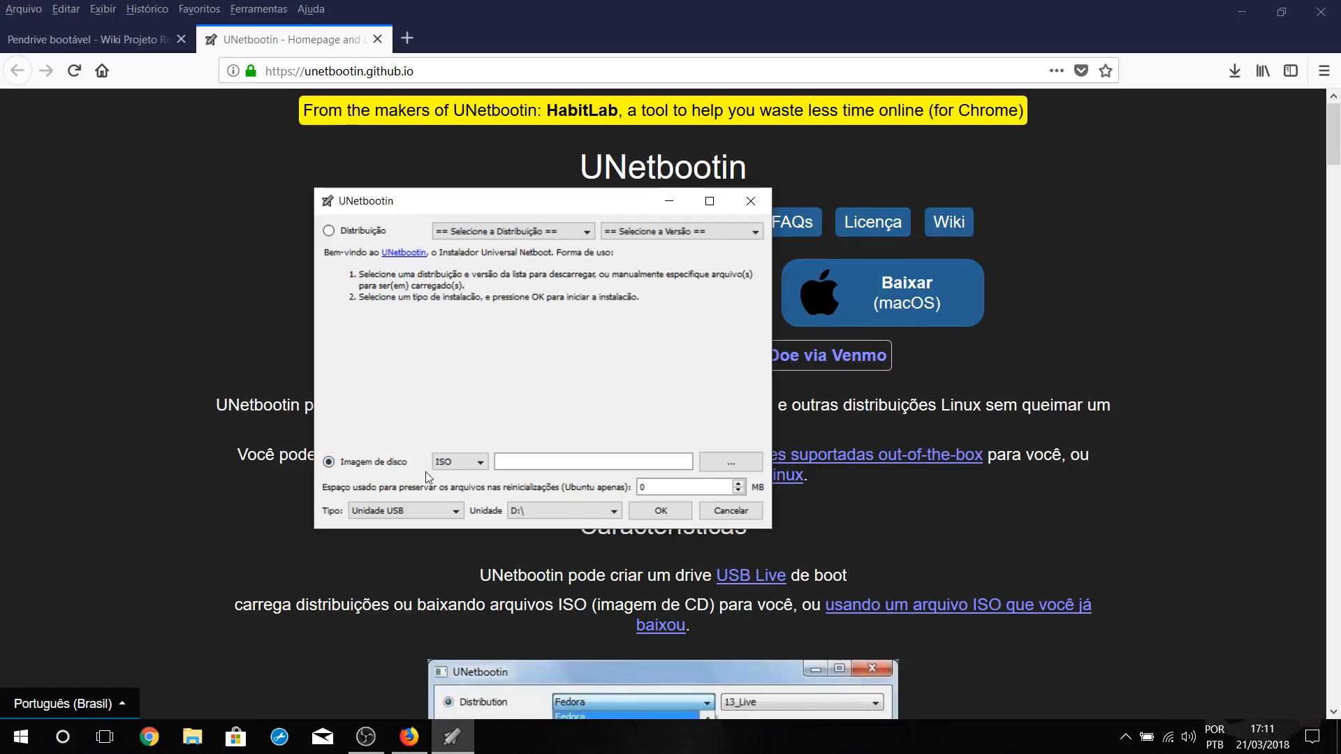
{"action": "left_click", "coordinate": [714, 461]}
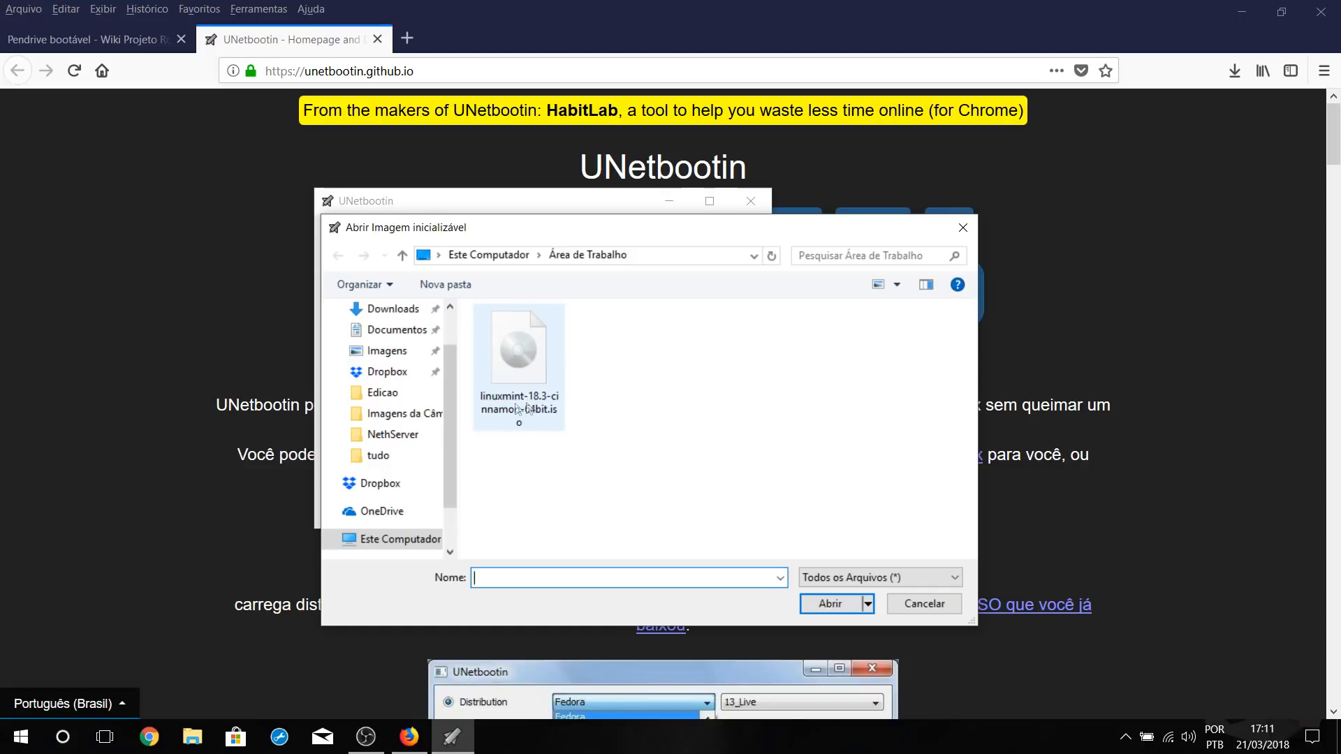
{"action": "double_click", "coordinate": [529, 408]}
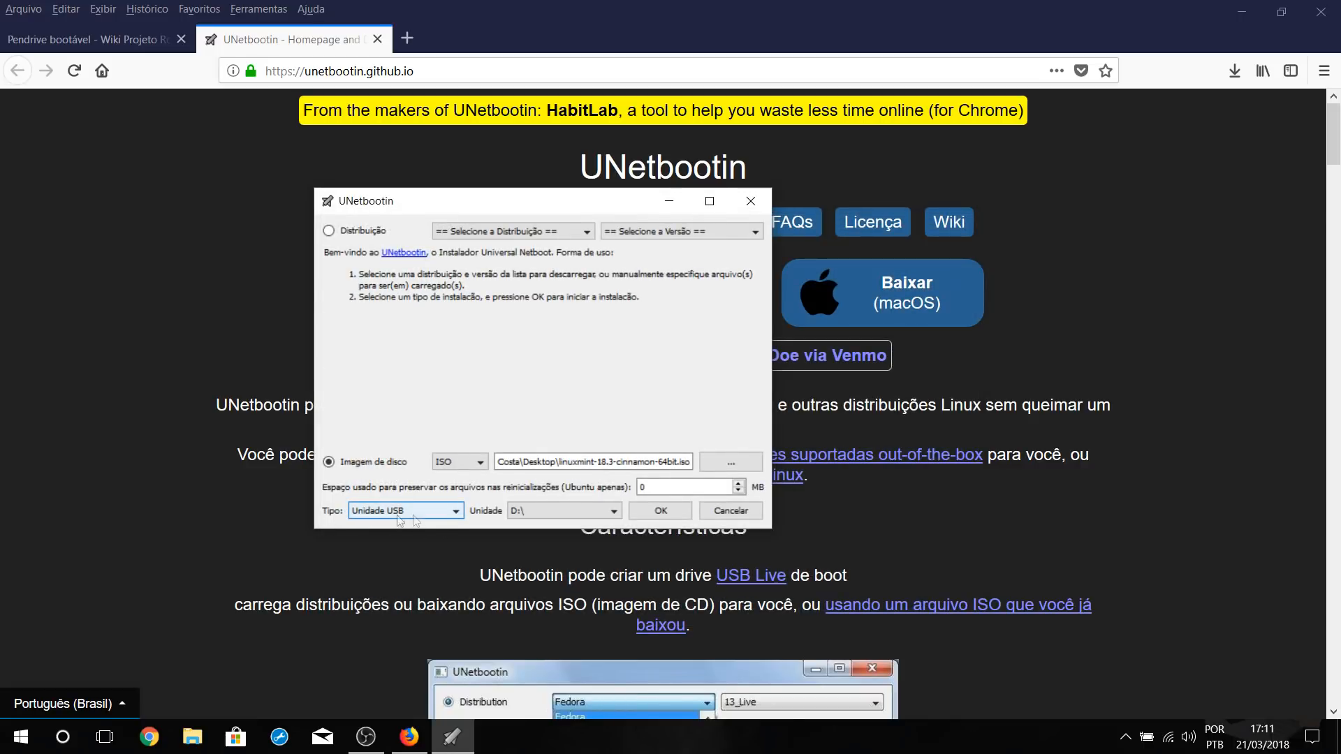
{"action": "left_click", "coordinate": [660, 511]}
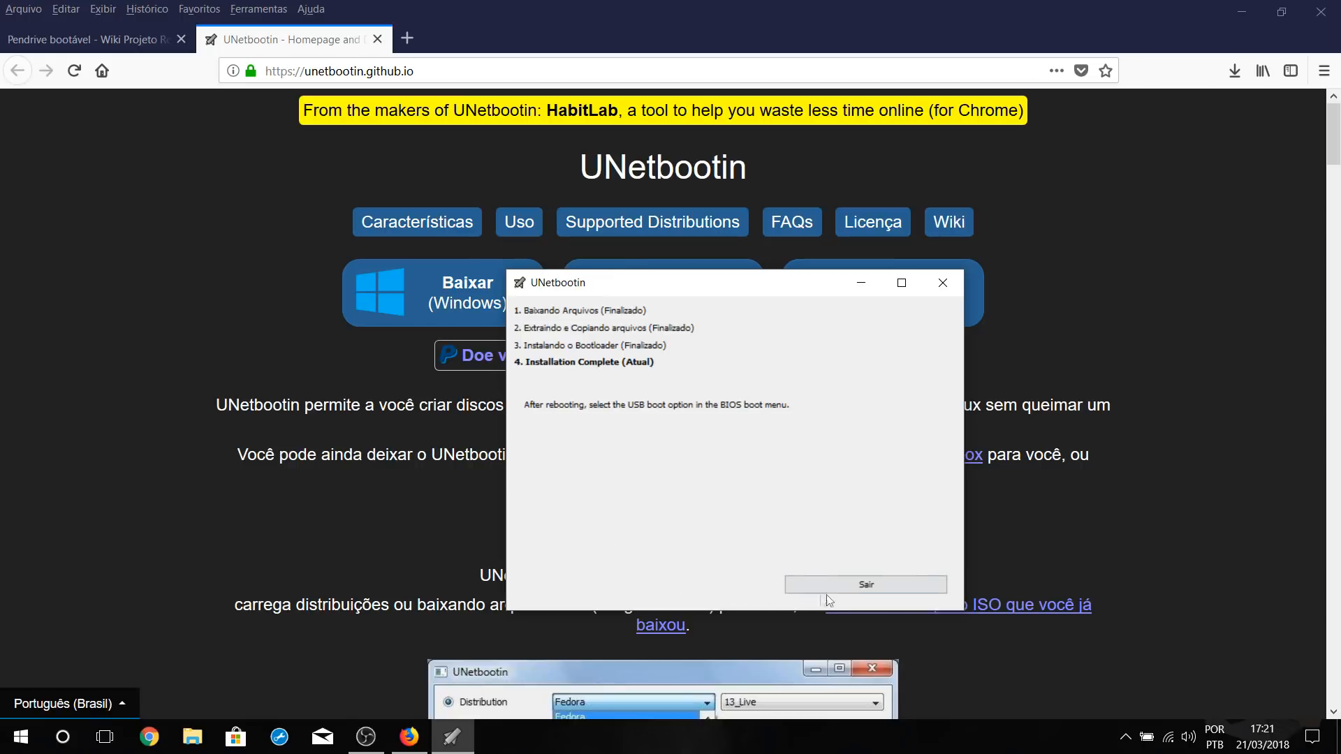
{"action": "left_click", "coordinate": [863, 585]}
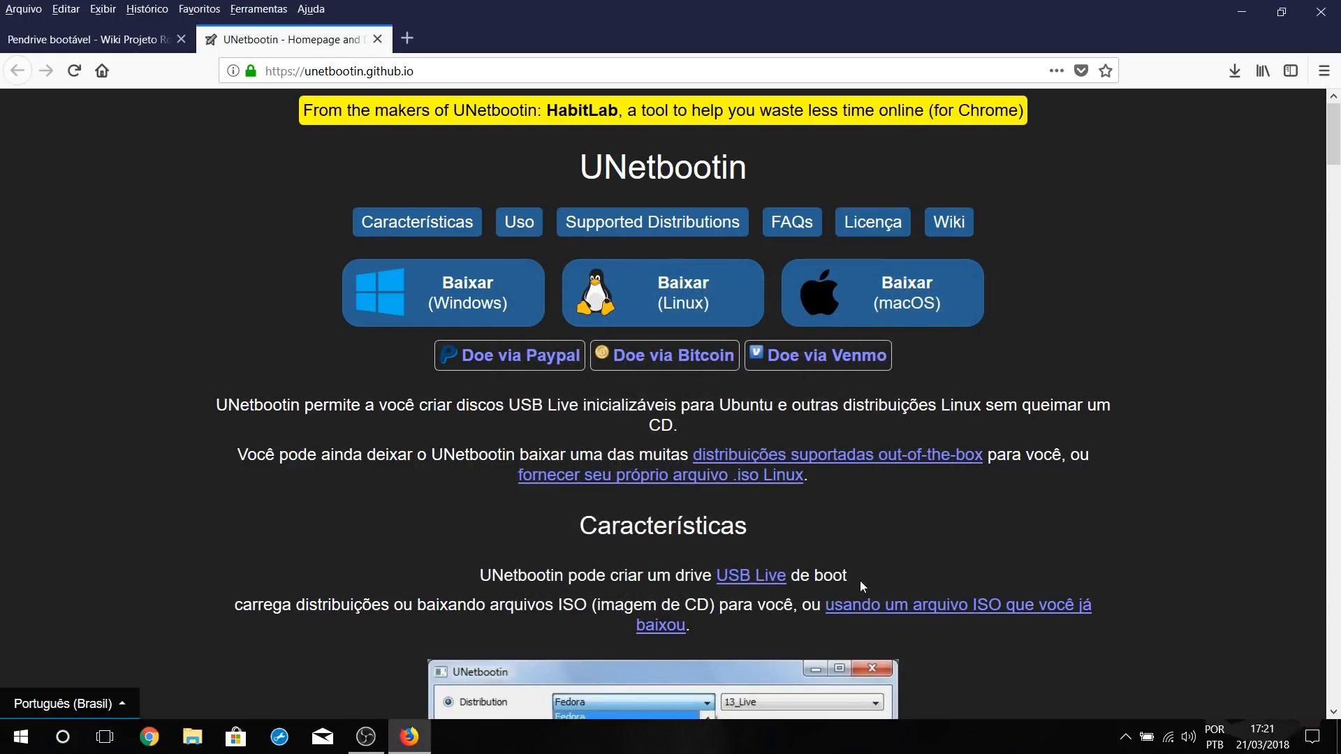
Step: Inspect the files written to the BOOT (D:) pendrive in the file explorer and close its window
{"action": "left_click", "coordinate": [194, 740]}
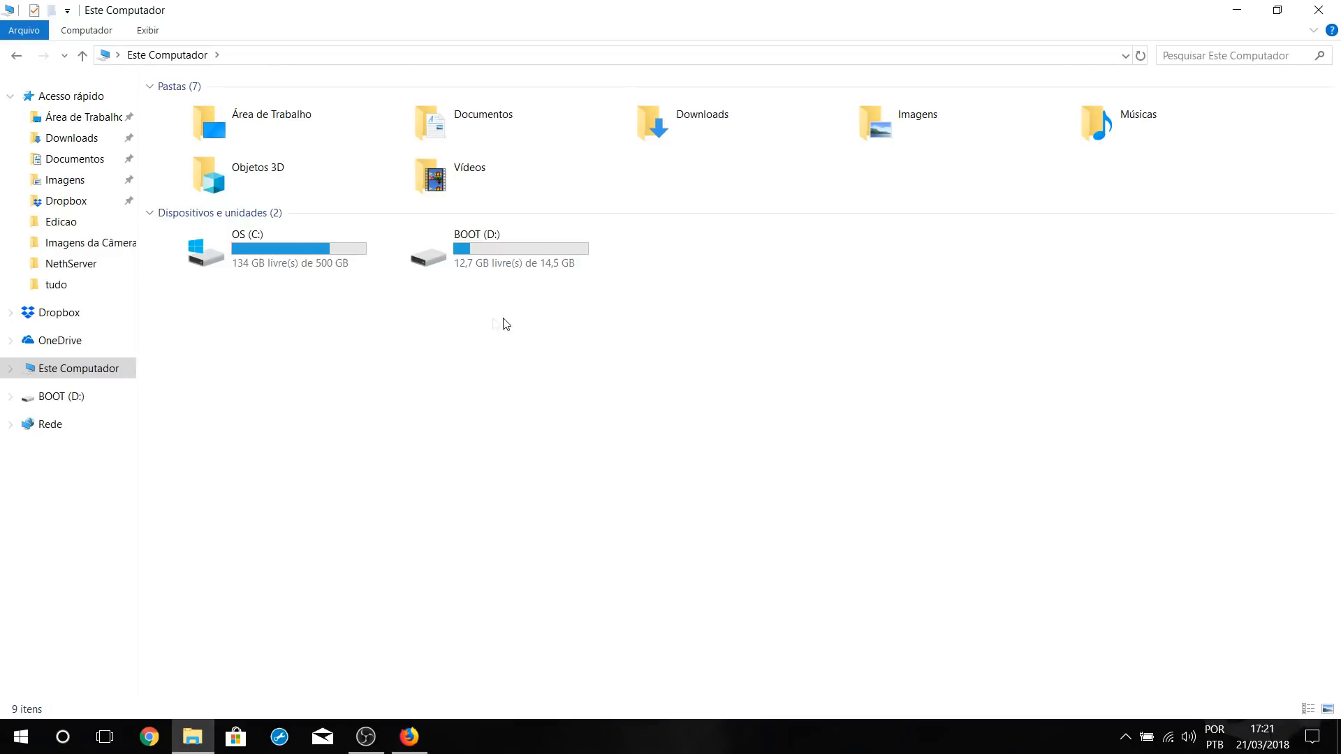
{"action": "double_click", "coordinate": [487, 248]}
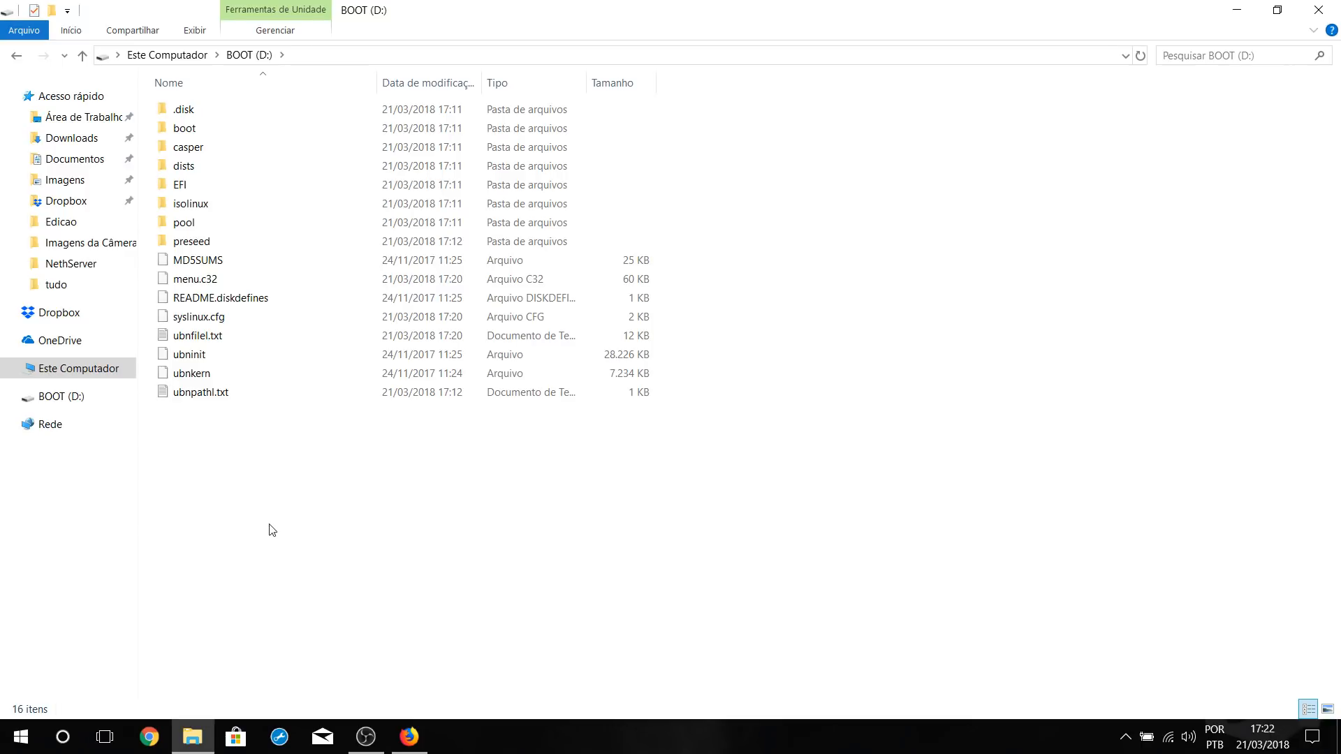
{"action": "left_click", "coordinate": [1279, 10]}
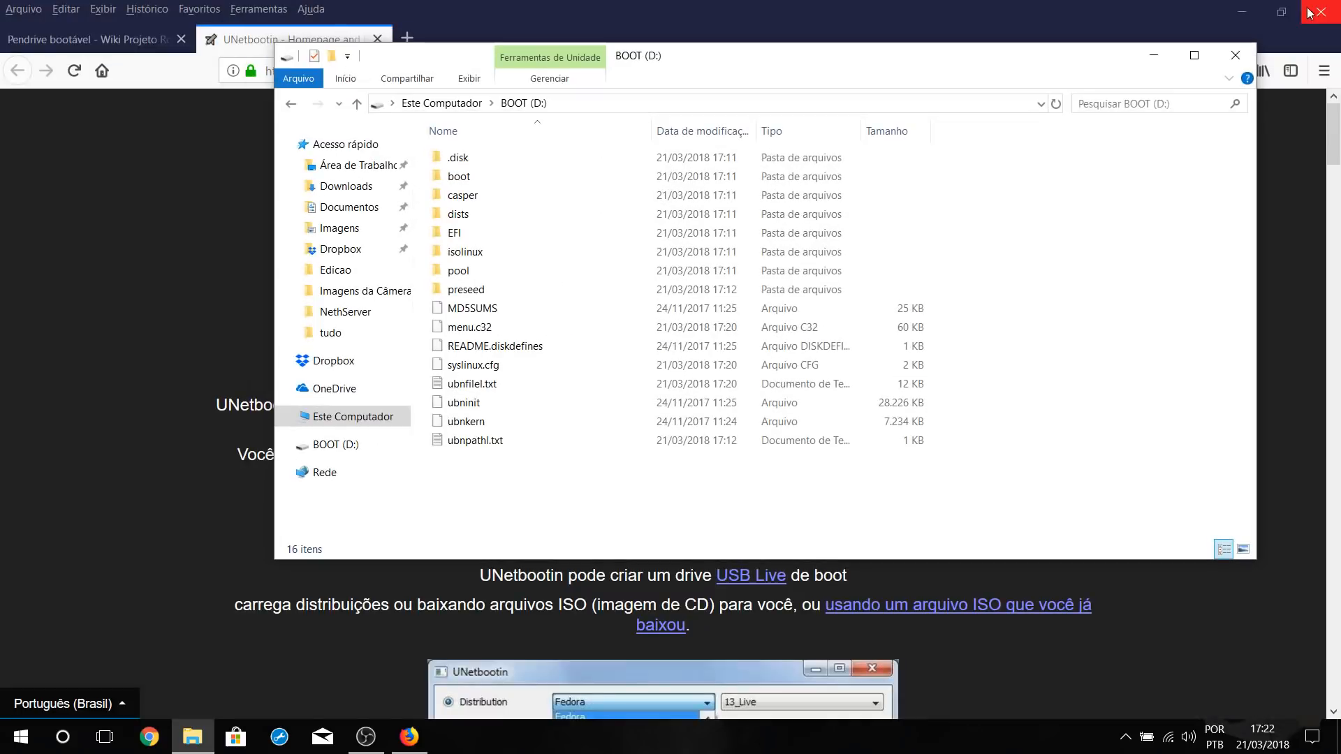
{"action": "left_click", "coordinate": [1235, 54]}
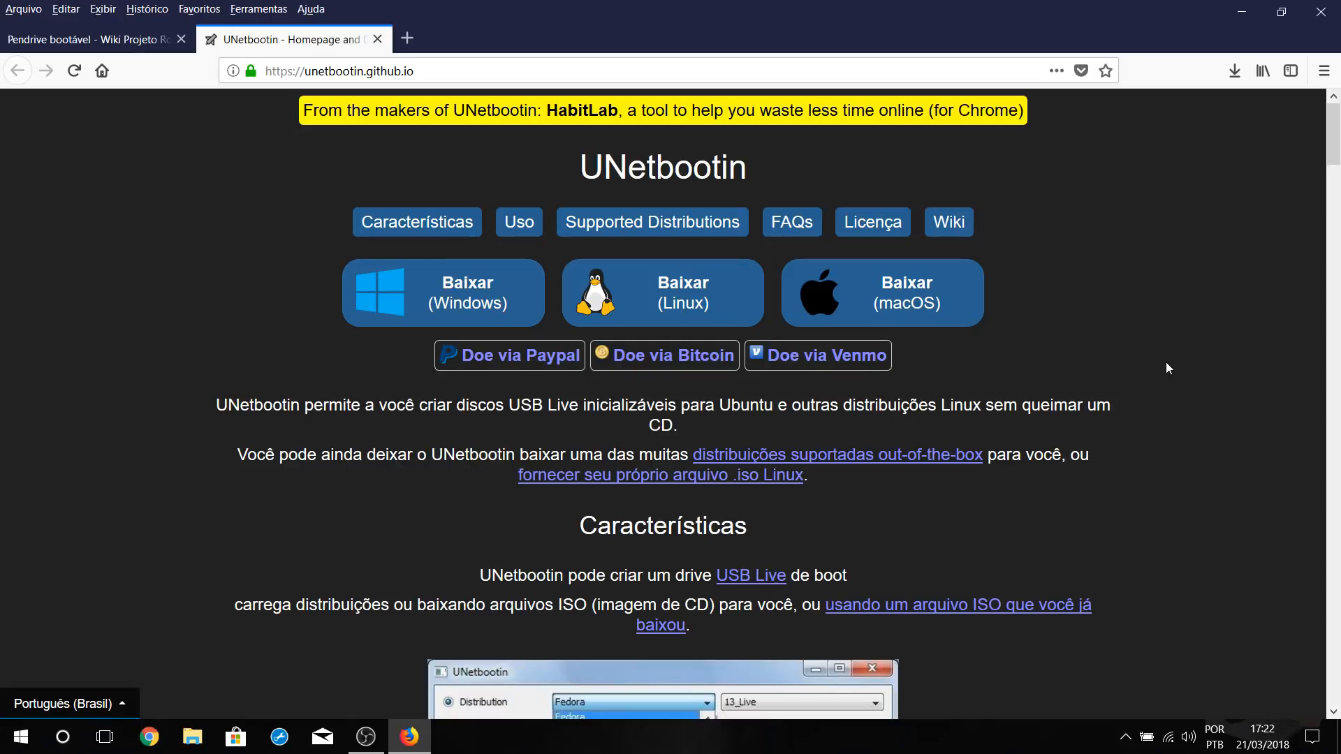
Step: Review the UNetbootin homepage's section on installing other distributions and its FAQs about USB devices that do not boot or are not detected
{"action": "scroll", "coordinate": [1166, 362], "scroll_direction": "down", "scroll_amount": 15}
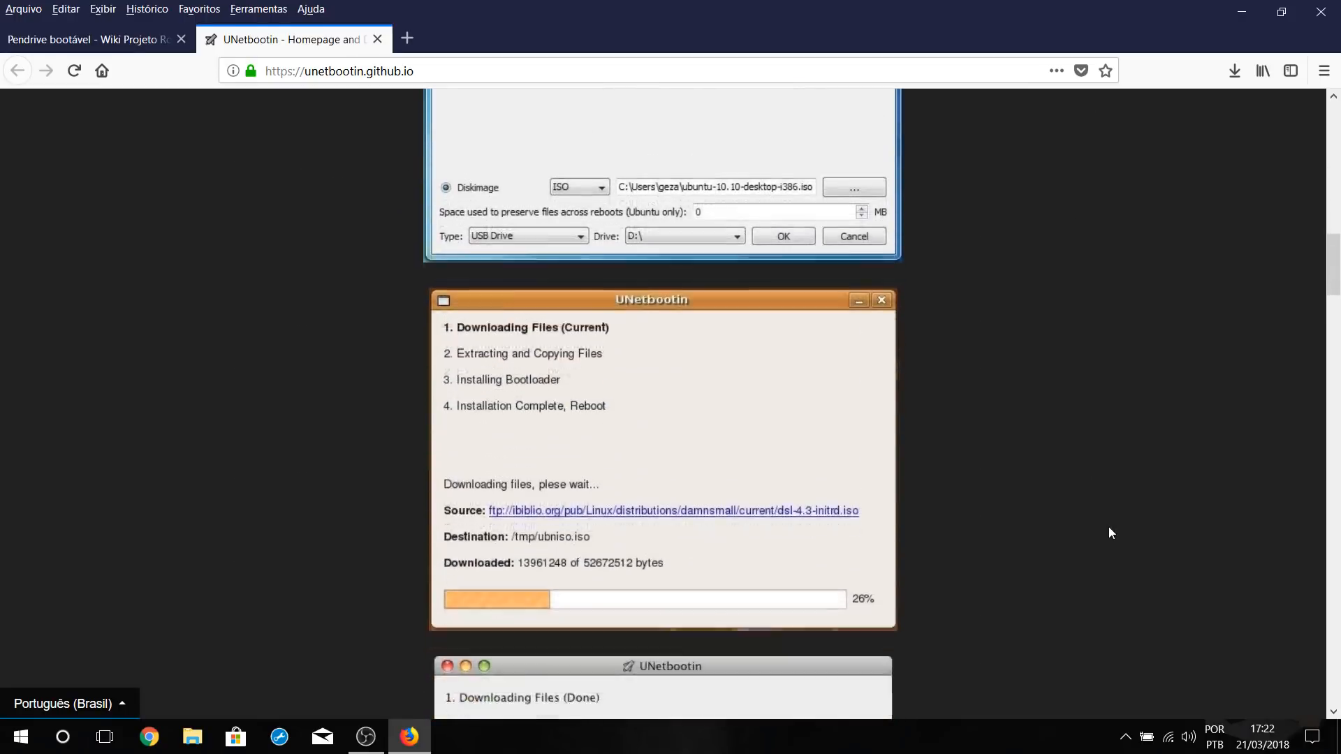
{"action": "scroll", "coordinate": [1104, 534], "scroll_direction": "down", "scroll_amount": 15}
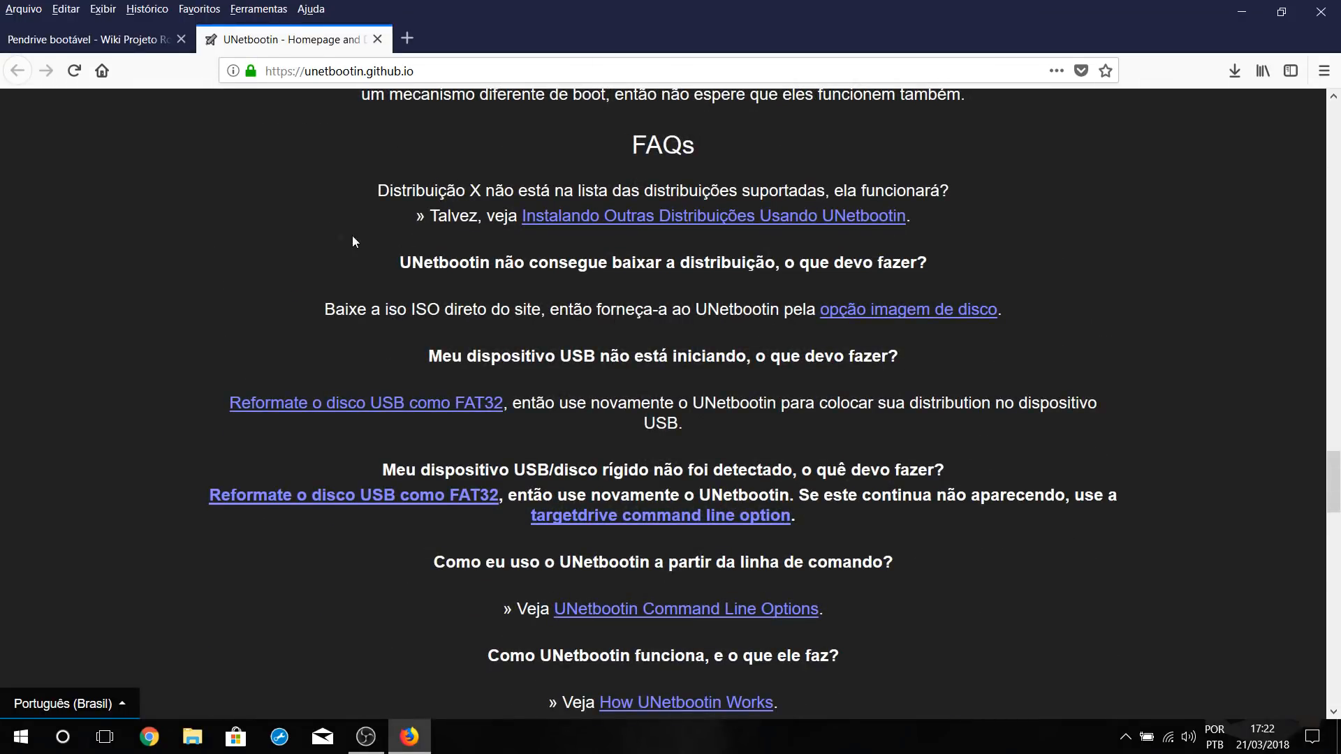
{"action": "scroll", "coordinate": [355, 237], "scroll_direction": "up", "scroll_amount": 8}
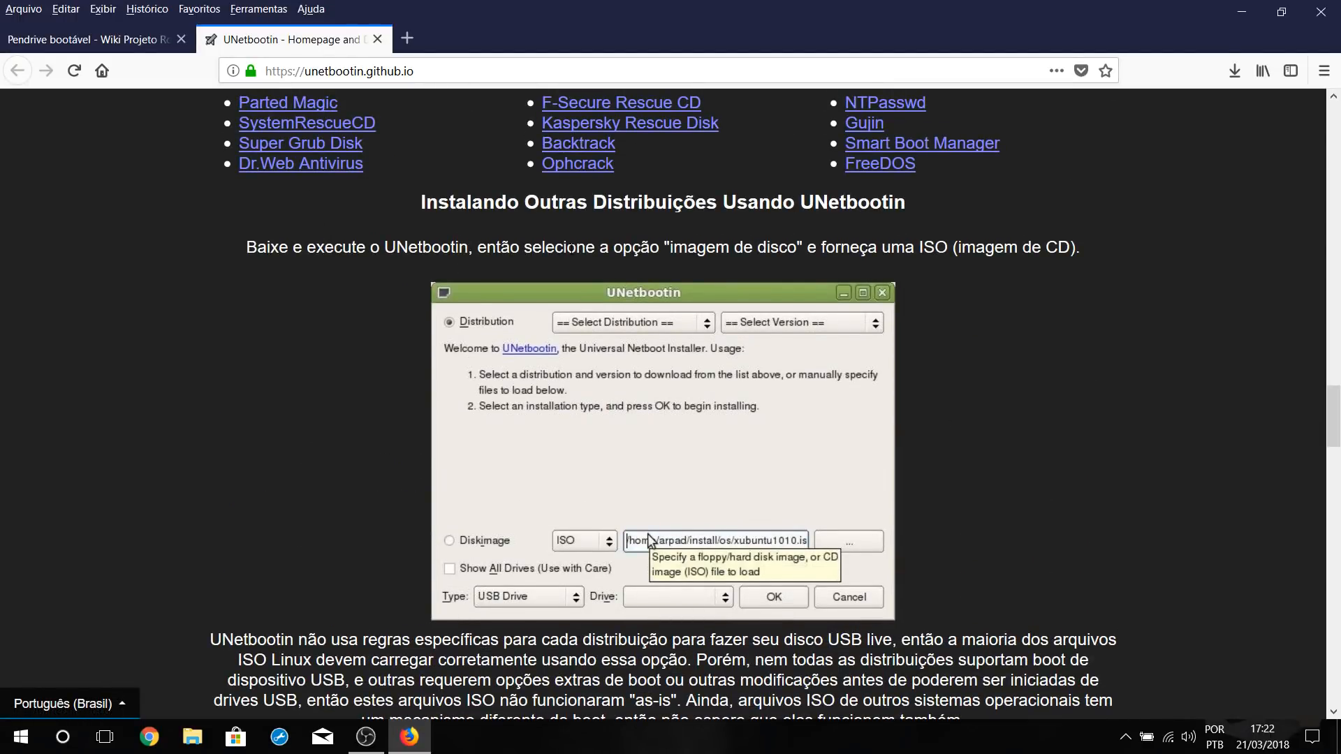
{"action": "scroll", "coordinate": [389, 287], "scroll_direction": "down", "scroll_amount": 2}
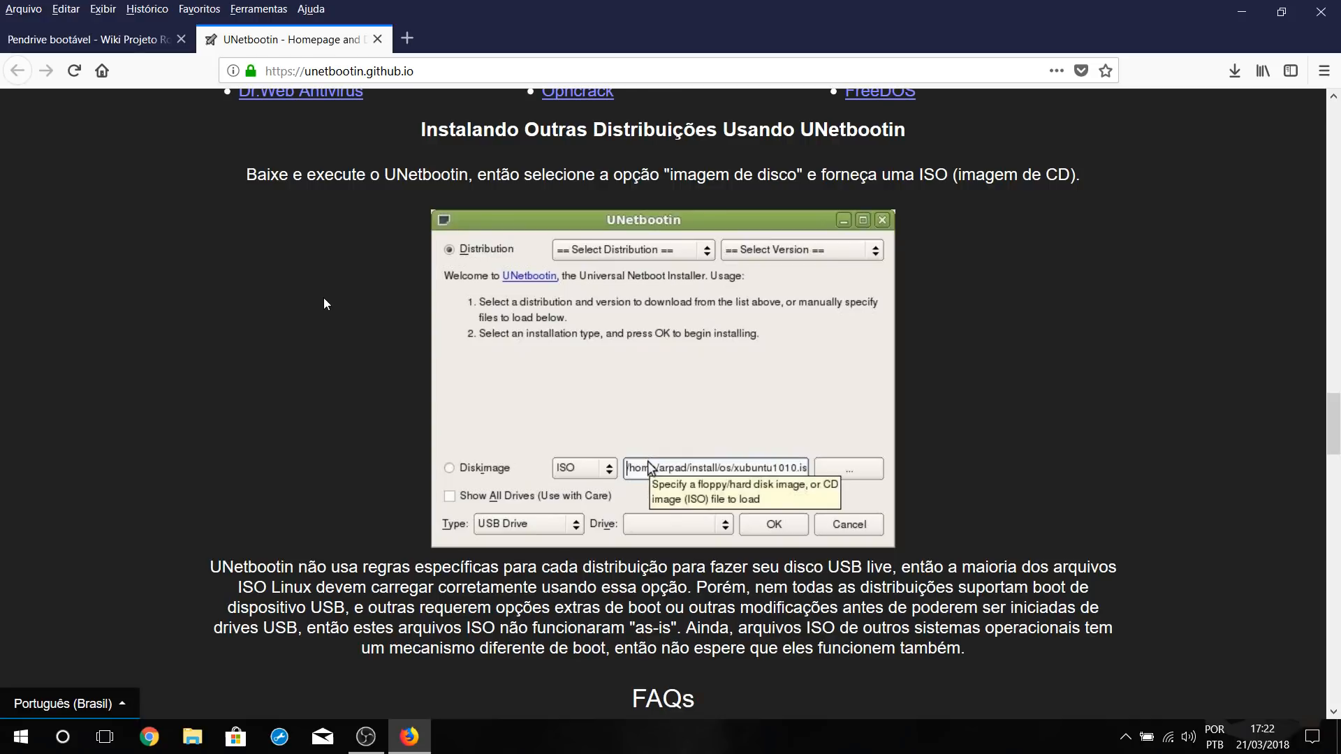
{"action": "scroll", "coordinate": [324, 297], "scroll_direction": "down", "scroll_amount": 12}
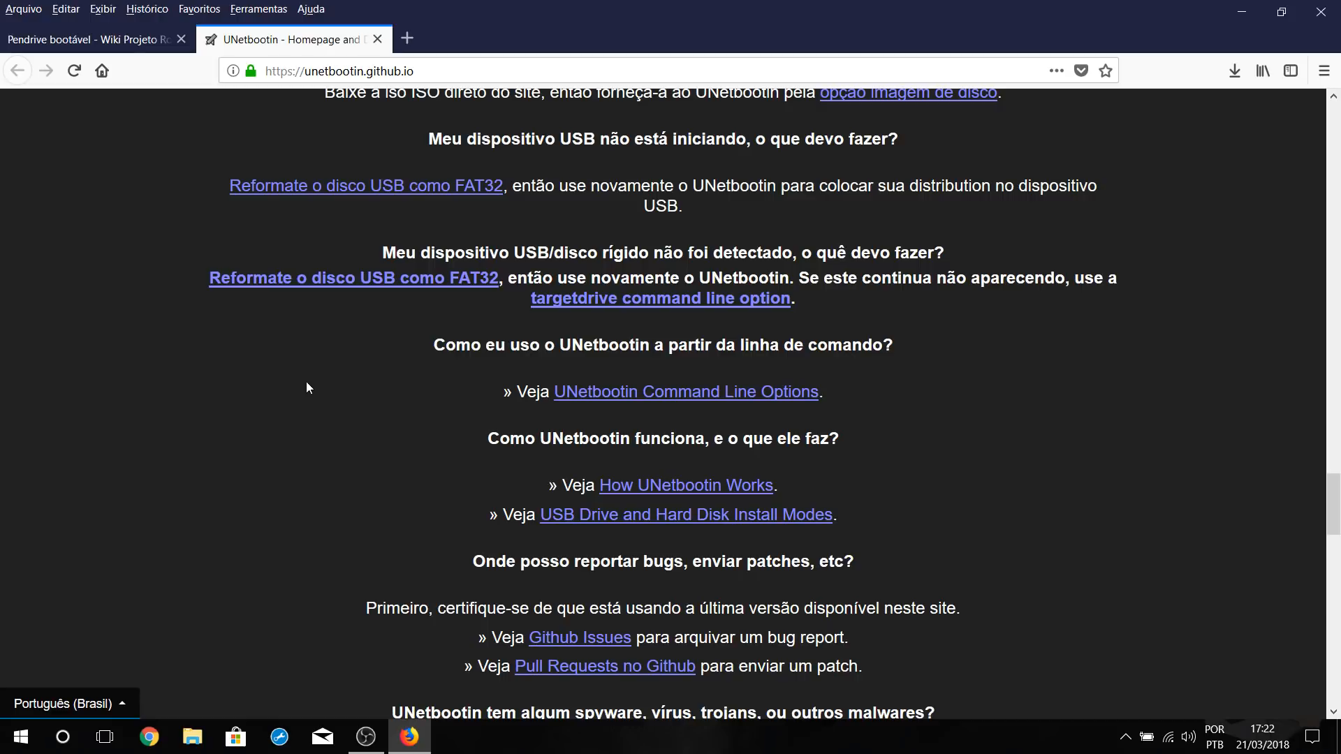
{"action": "scroll", "coordinate": [307, 383], "scroll_direction": "up", "scroll_amount": 1}
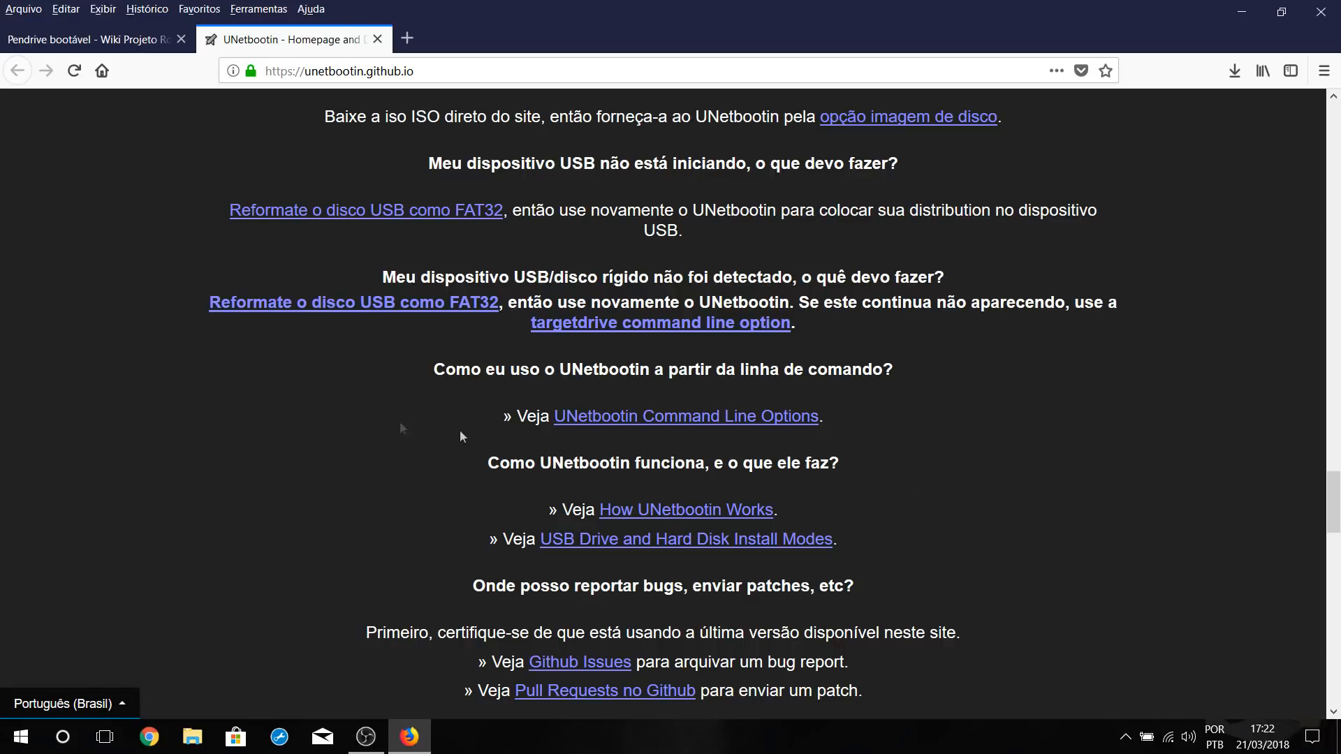
{"action": "scroll", "coordinate": [818, 412], "scroll_direction": "up", "scroll_amount": 4}
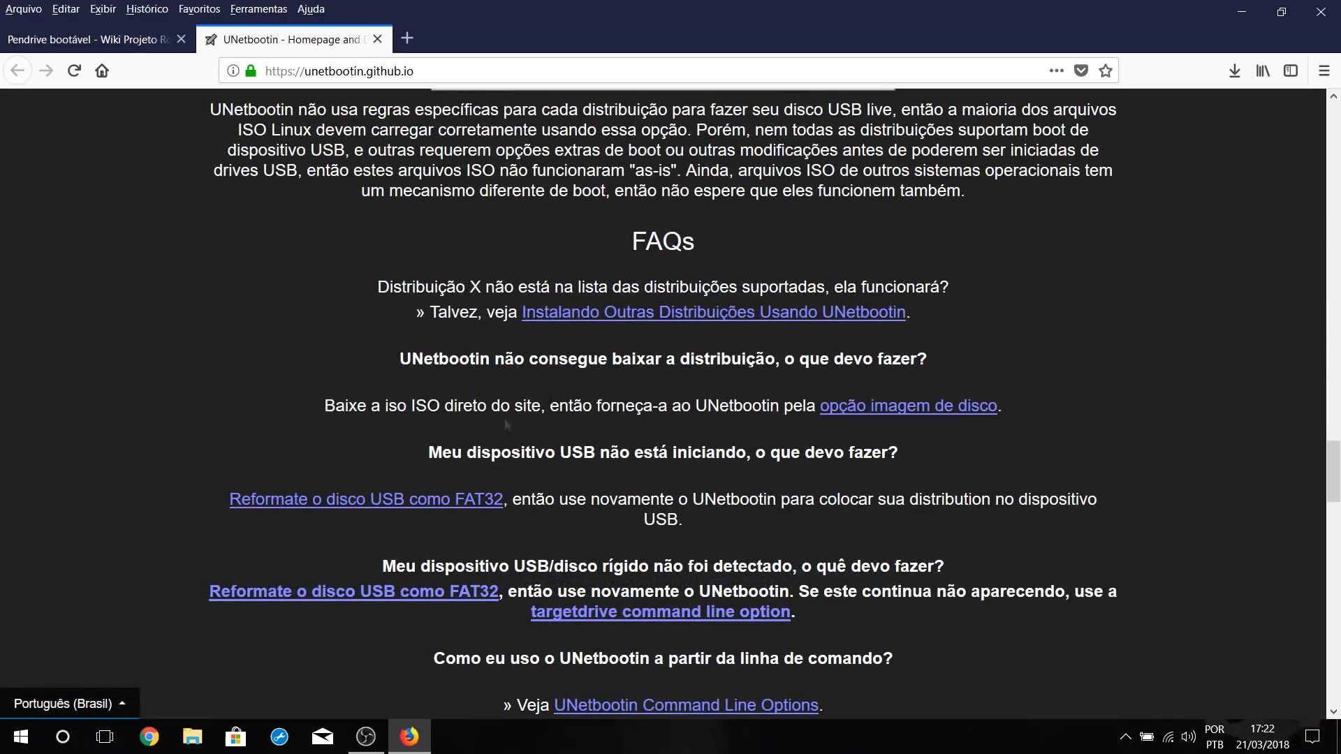